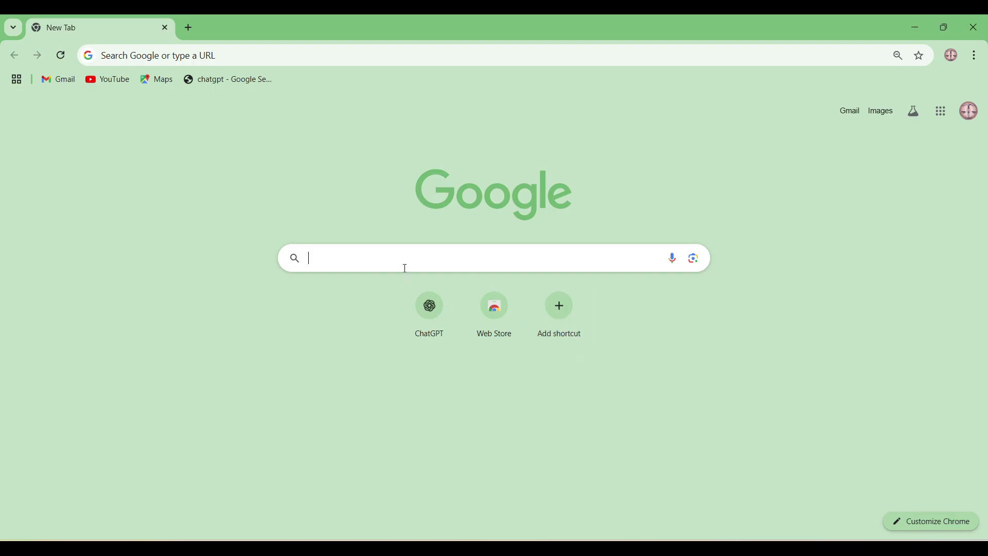
# Search Google for getintopc and open the Get Into PC website.
pyautogui.click(410, 257)
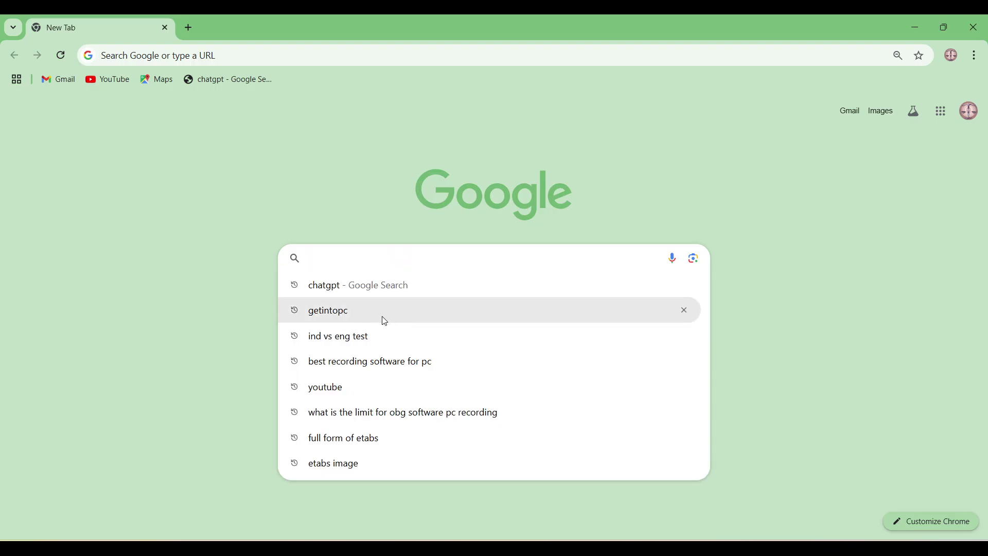
pyautogui.click(338, 312)
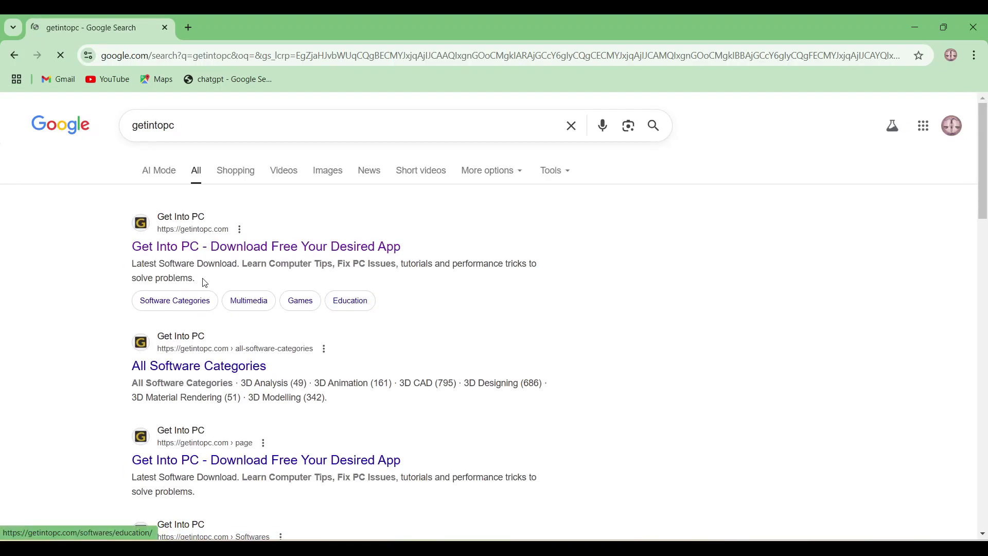
pyautogui.click(276, 249)
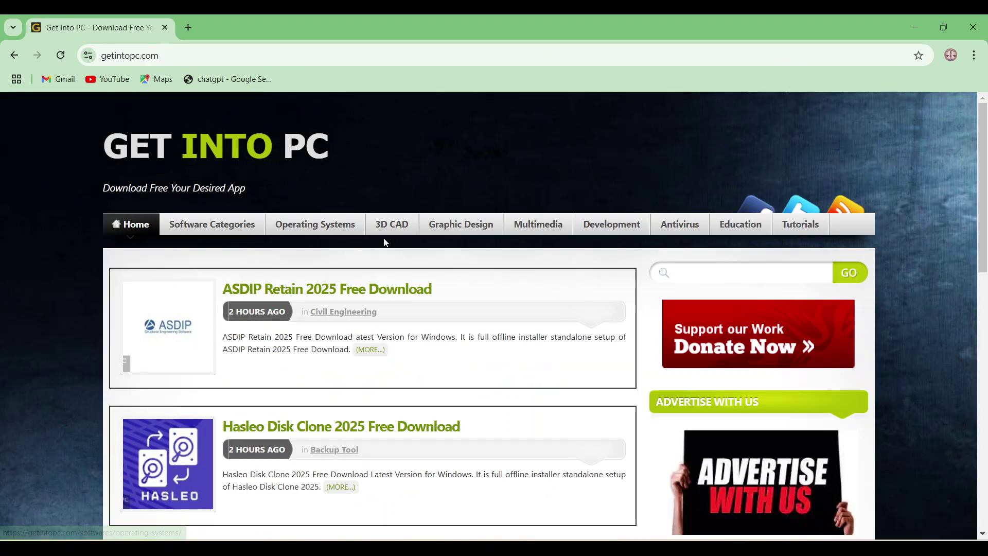
# Search the Get Into PC website for etabs.
pyautogui.click(704, 273)
pyautogui.write('etabs')
pyautogui.press('Return')
pyautogui.scroll(-1, 399, 403)
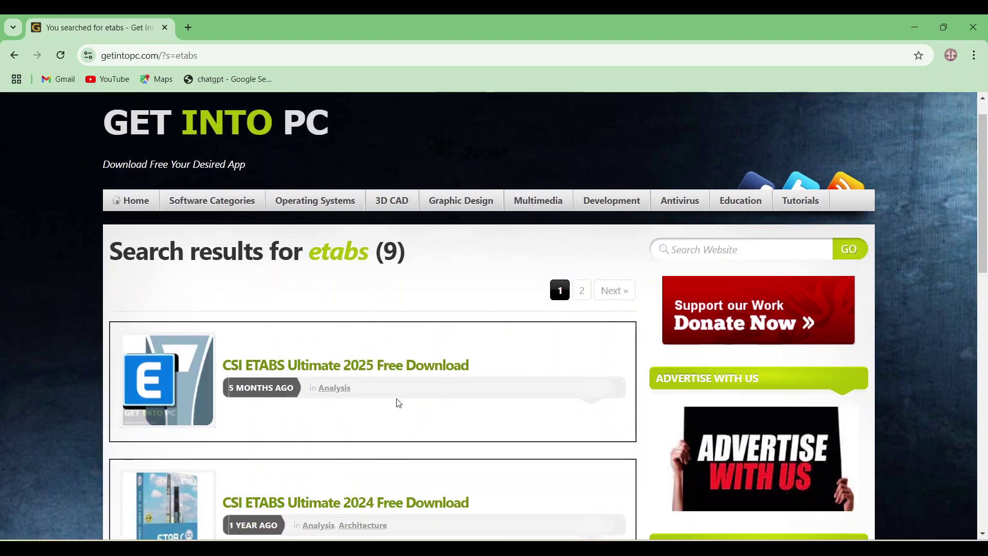
# Look through the listed ETABS versions and open the CSI ETABS Ultimate 2021 download page.
pyautogui.scroll(-3, 398, 403)
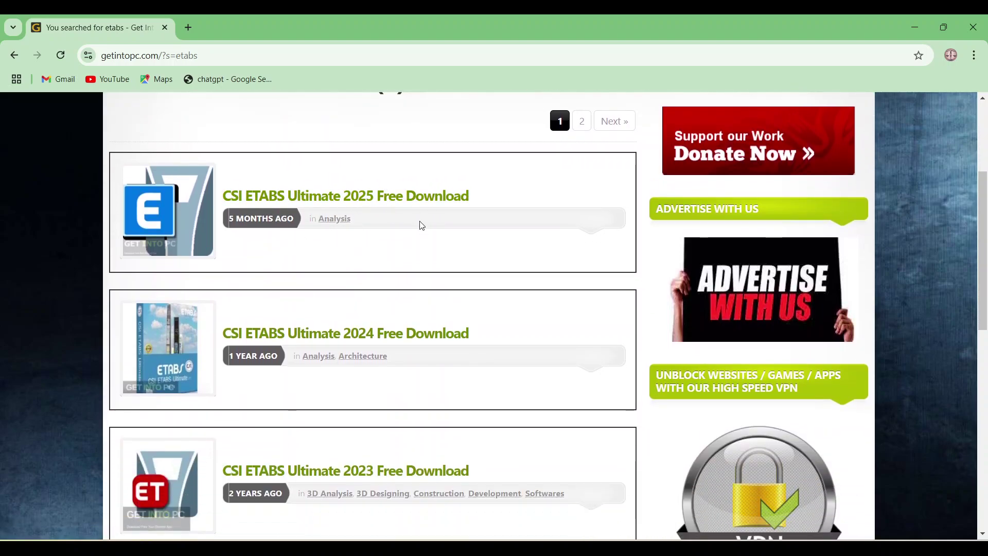
pyautogui.scroll(-5, 421, 225)
pyautogui.scroll(-6, 396, 265)
pyautogui.scroll(3, 389, 318)
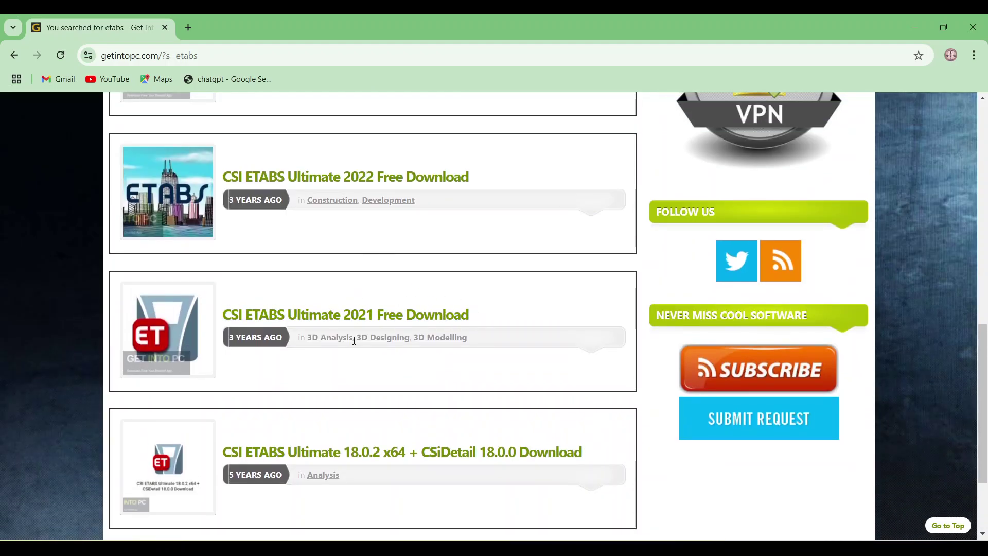
pyautogui.scroll(6, 392, 327)
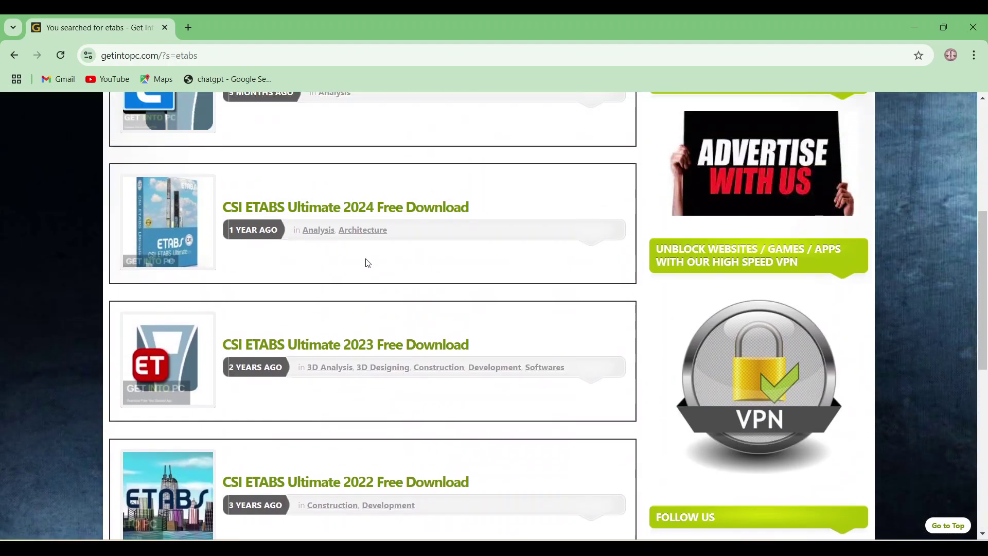
pyautogui.scroll(3, 367, 267)
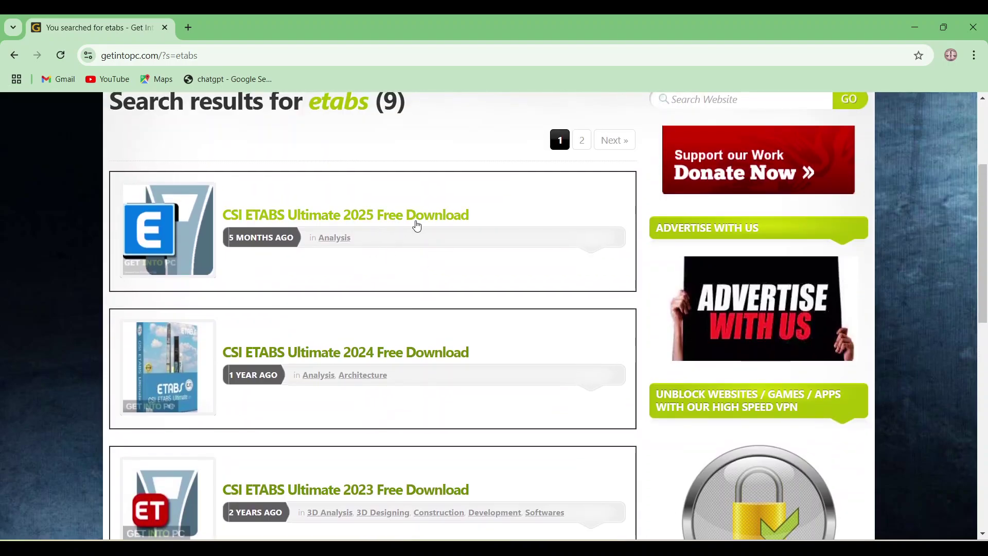
pyautogui.scroll(-1, 406, 198)
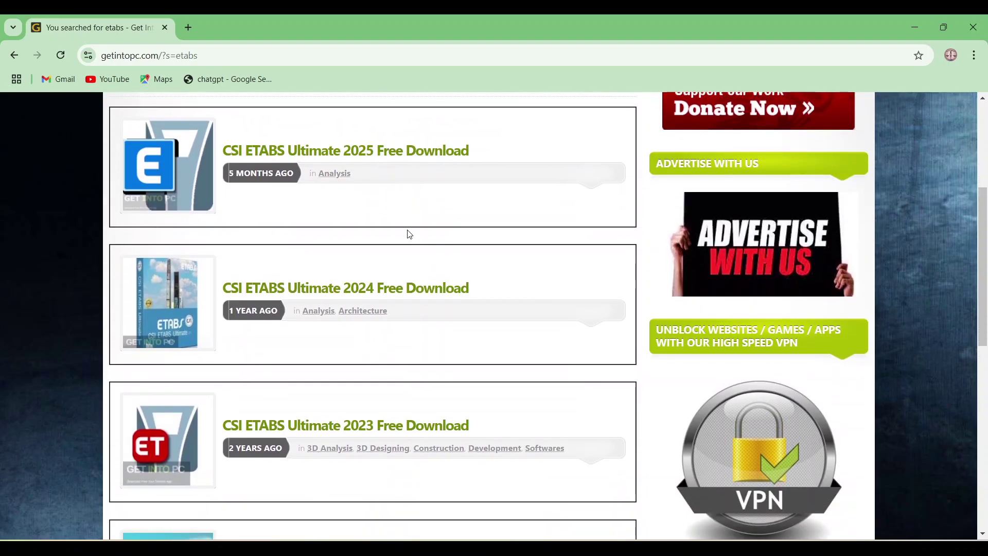
pyautogui.scroll(-5, 413, 236)
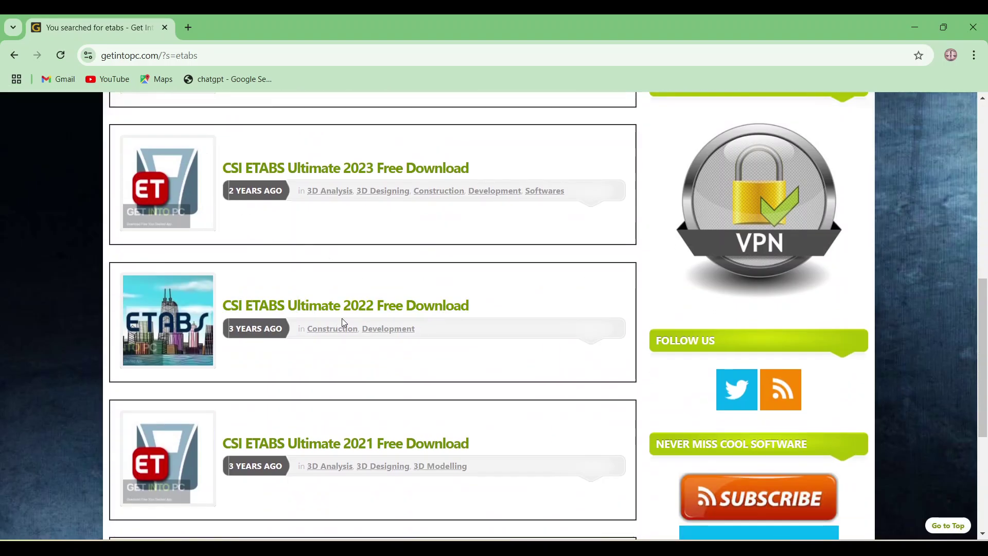
pyautogui.scroll(-1, 403, 319)
pyautogui.click(399, 390)
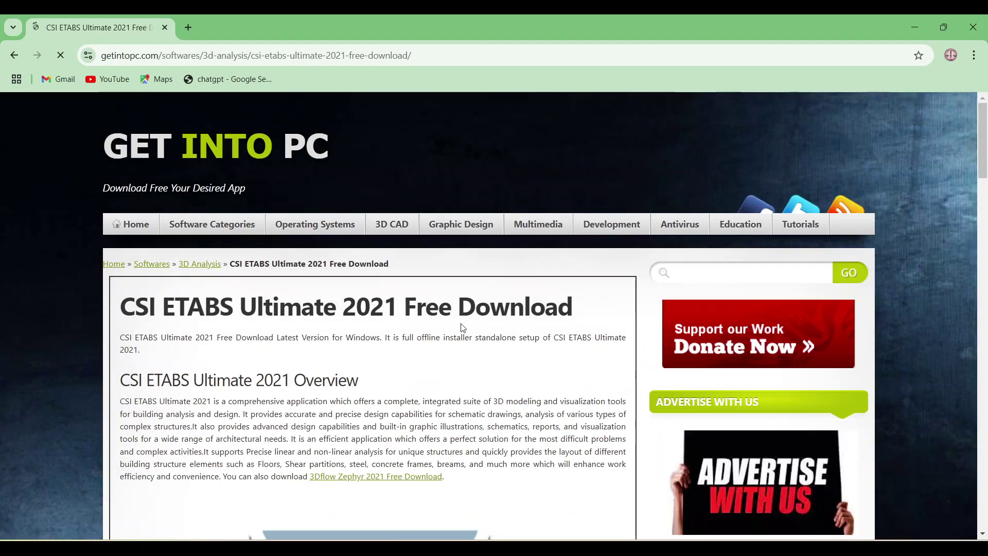
# Review the system requirements and download section for CSI ETABS Ultimate 2021, and close the browser.
pyautogui.scroll(-15, 462, 327)
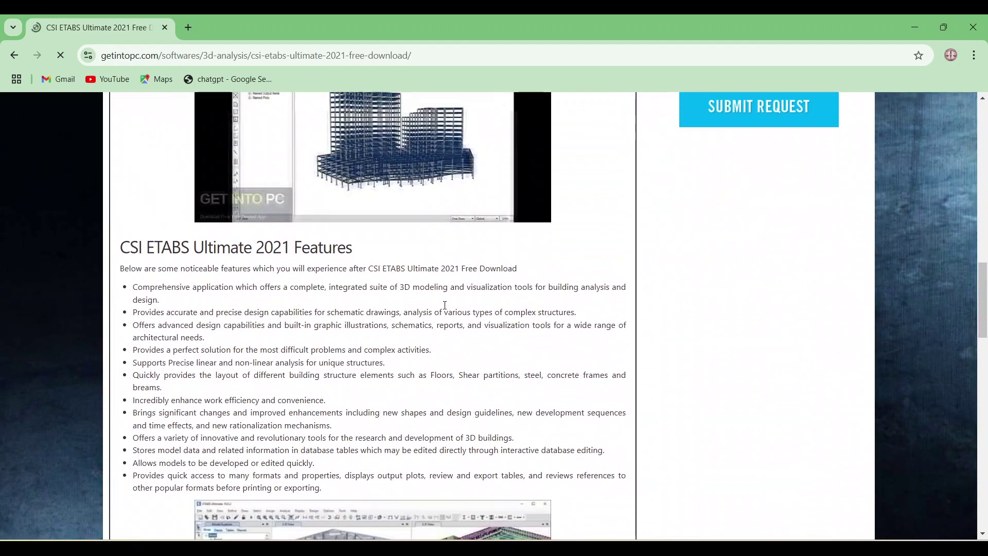
pyautogui.scroll(-15, 445, 305)
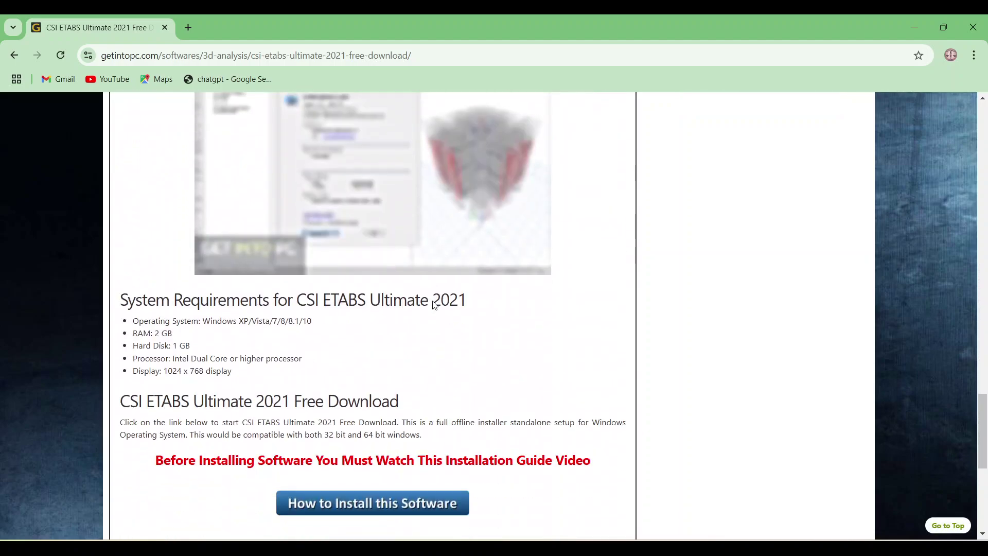
pyautogui.scroll(-4, 435, 305)
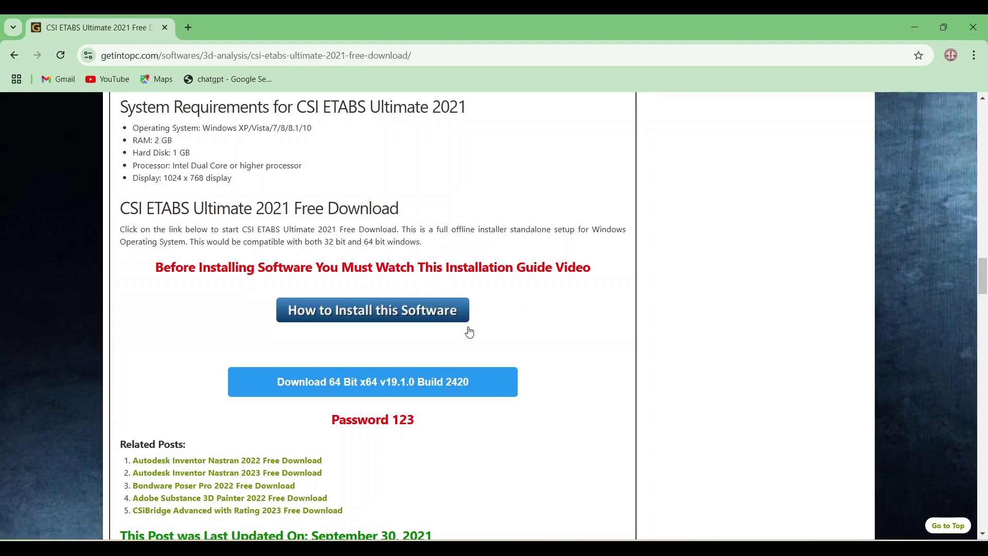
pyautogui.scroll(7, 465, 335)
pyautogui.scroll(-8, 481, 313)
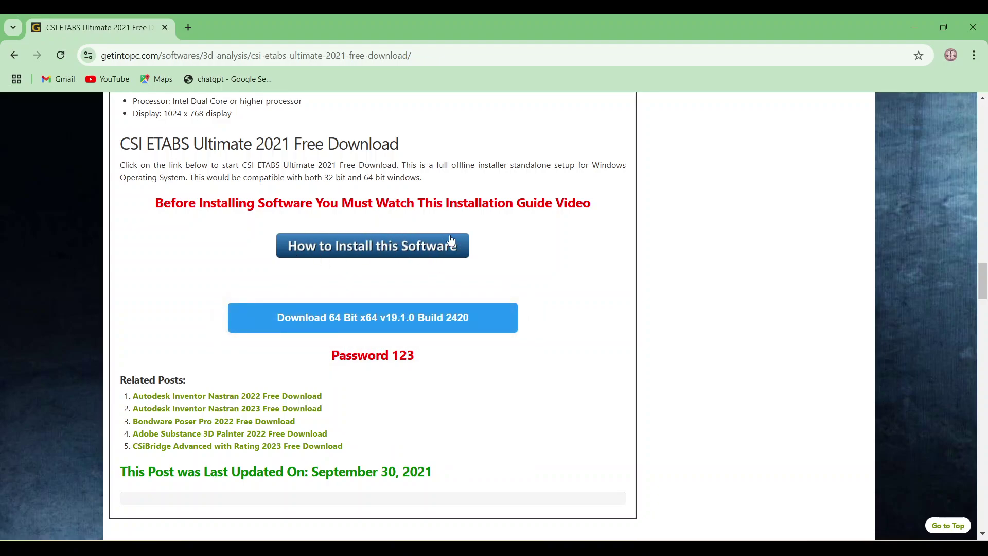
pyautogui.scroll(10, 450, 240)
pyautogui.scroll(5, 458, 243)
pyautogui.click(973, 27)
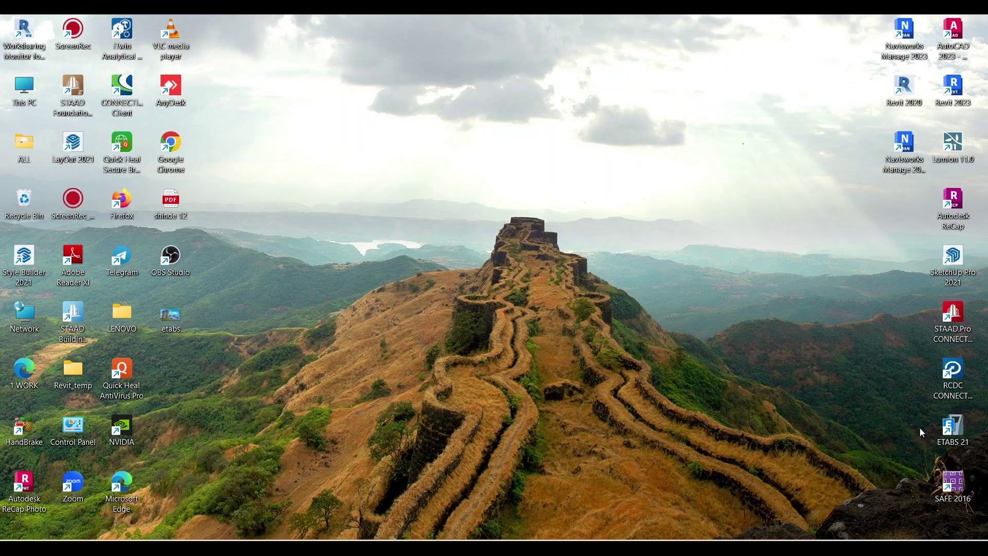
# Launch ETABS 21 from the desktop and start a new model.
pyautogui.click(962, 428)
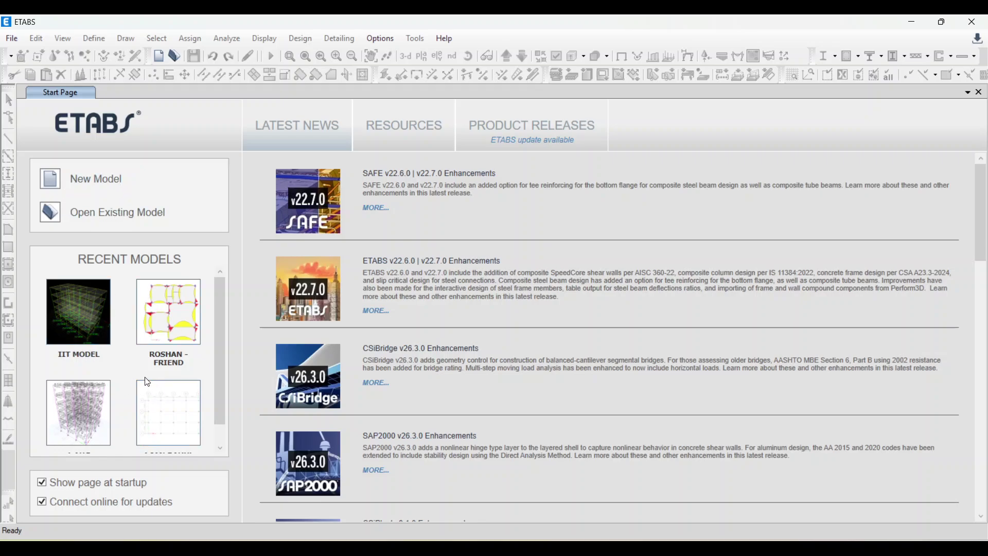
pyautogui.scroll(-1, 147, 381)
pyautogui.scroll(1, 145, 357)
pyautogui.click(218, 189)
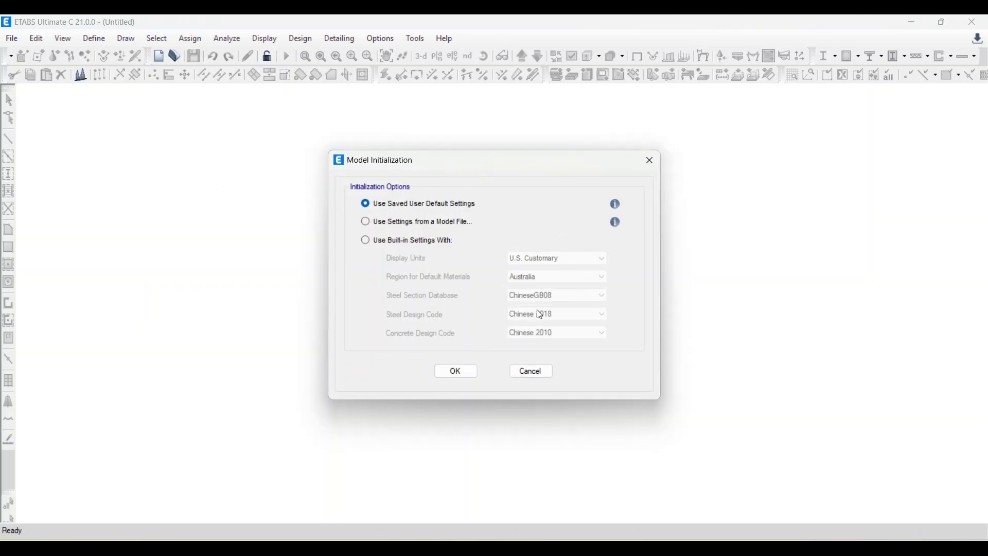
# Initialize the model with built-in settings, using Metric SI display units and India as the region for default materials.
pyautogui.click(384, 246)
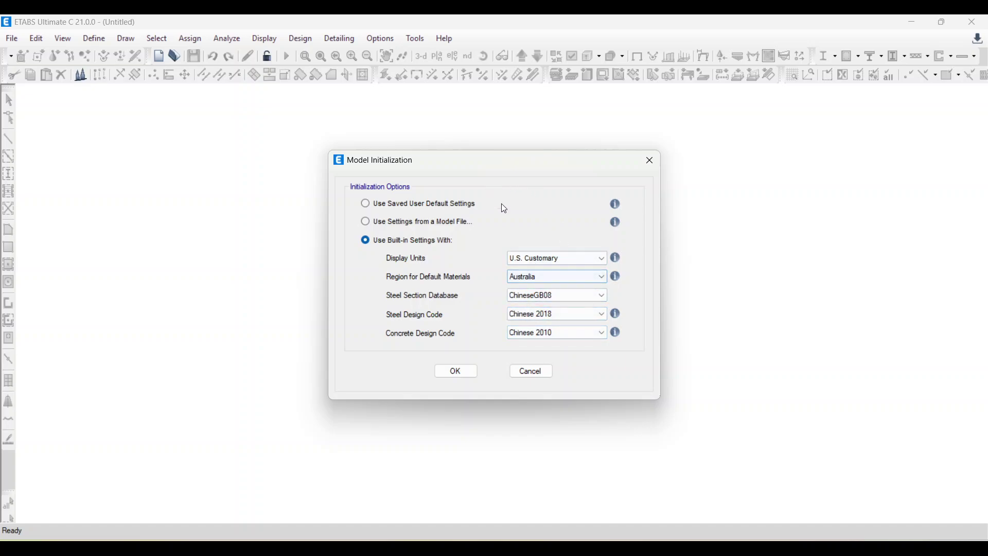
pyautogui.click(594, 257)
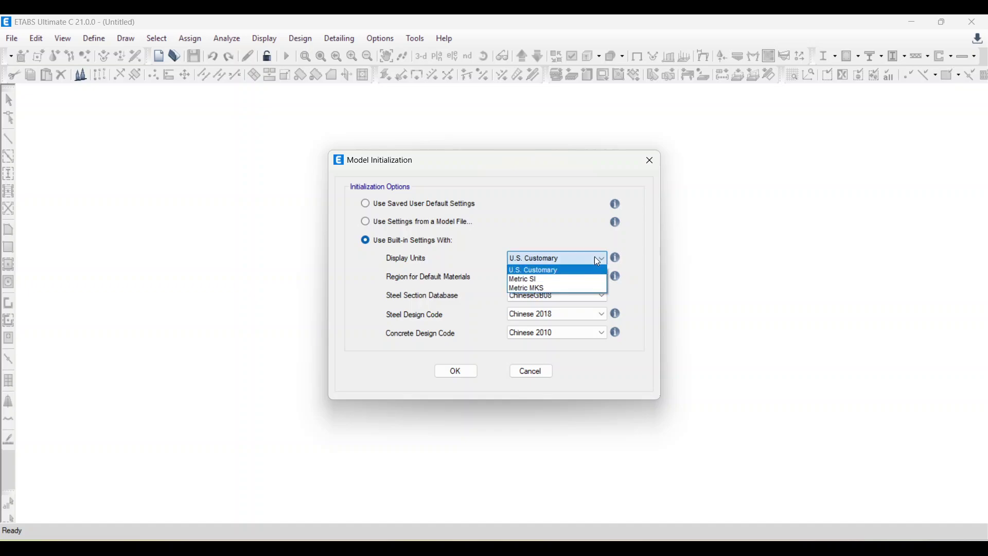
pyautogui.click(533, 281)
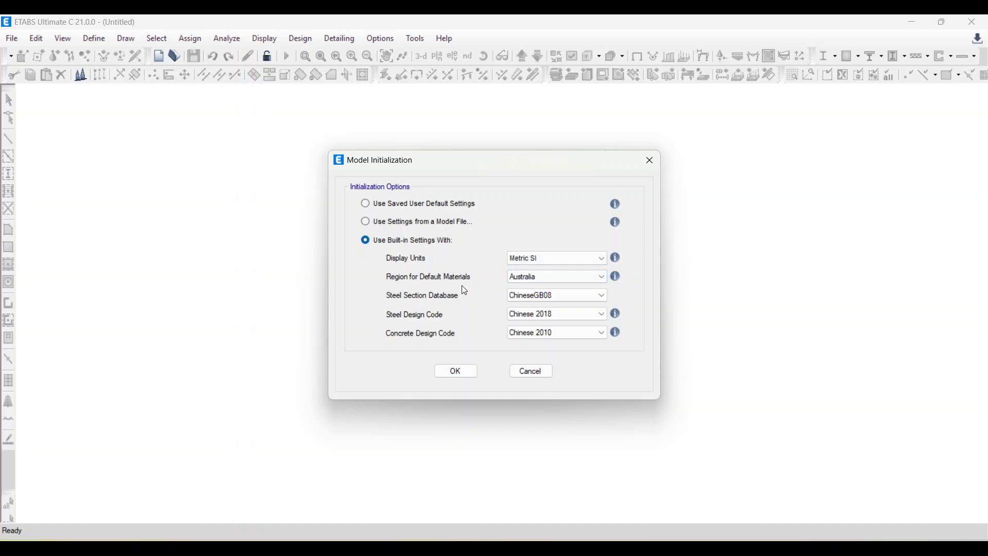
pyautogui.click(535, 277)
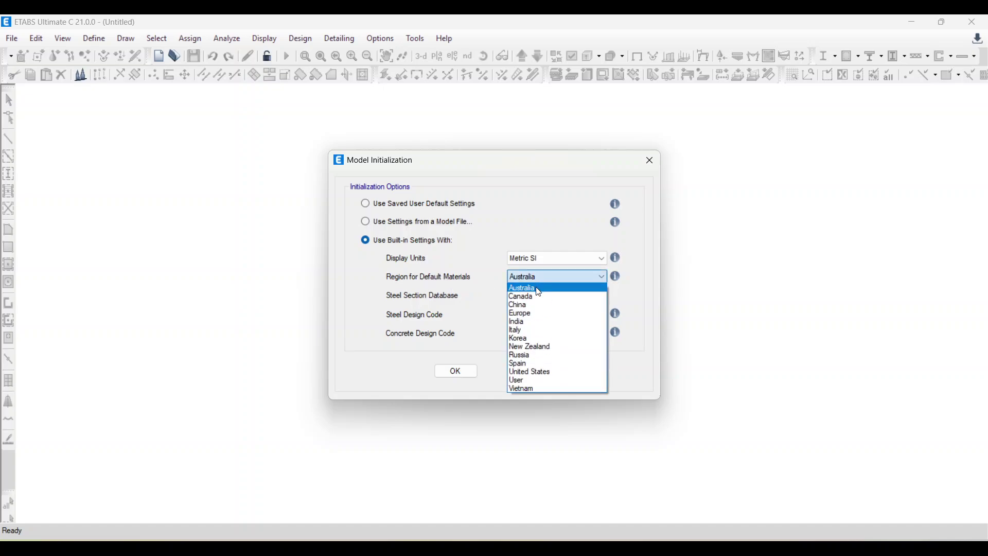
pyautogui.click(523, 322)
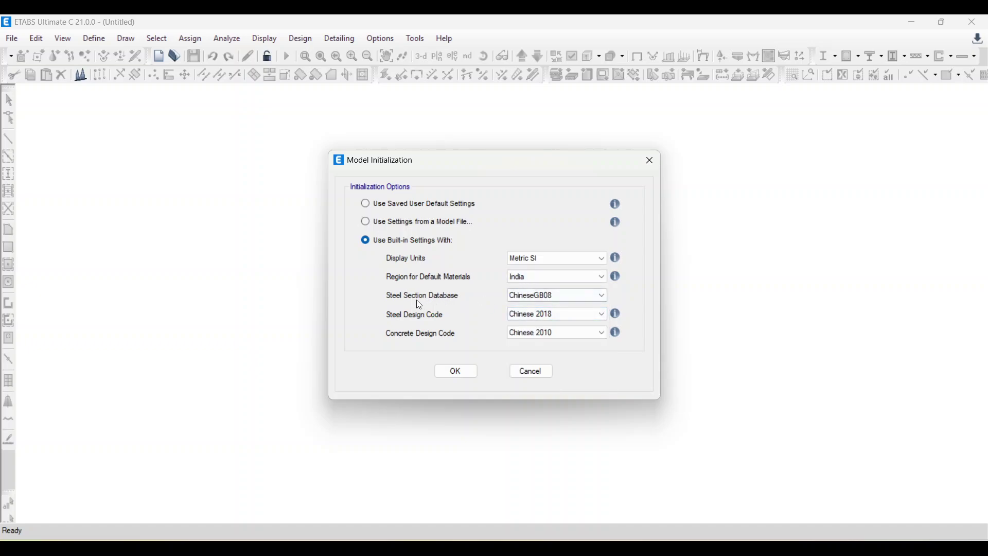
# Set the steel section database to Indian, steel design code to IS 800:2007 and concrete design code to IS 456:2000, and accept the initialization.
pyautogui.click(559, 298)
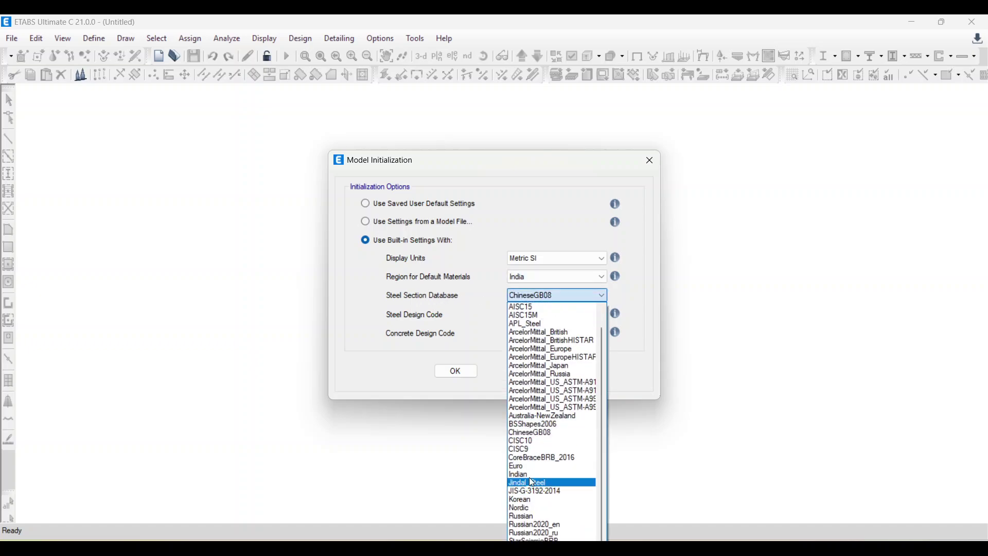
pyautogui.click(529, 473)
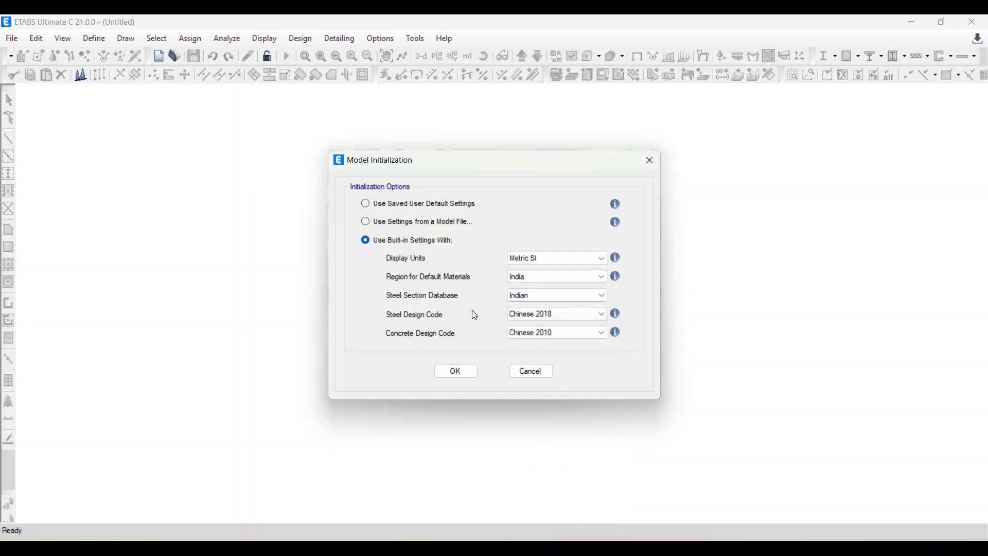
pyautogui.click(551, 315)
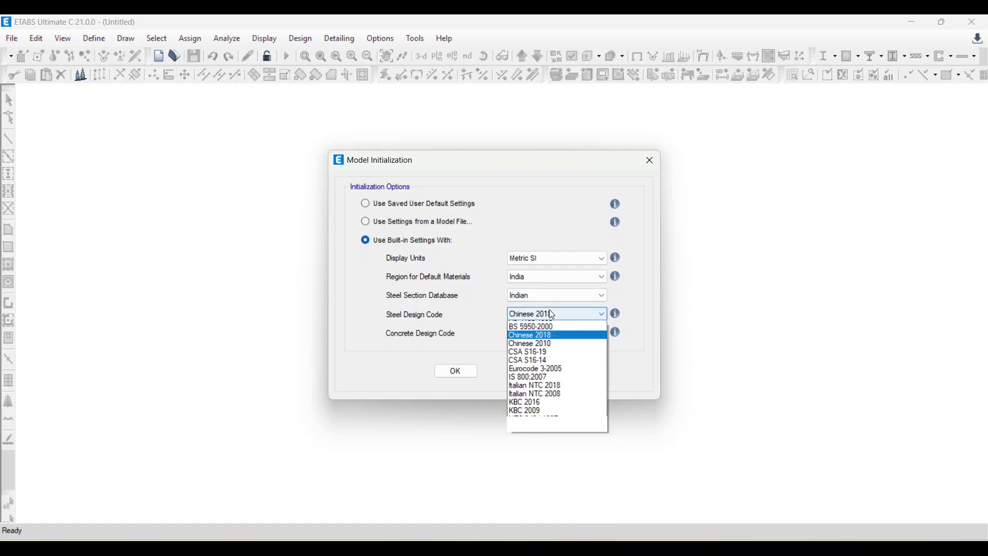
pyautogui.click(533, 434)
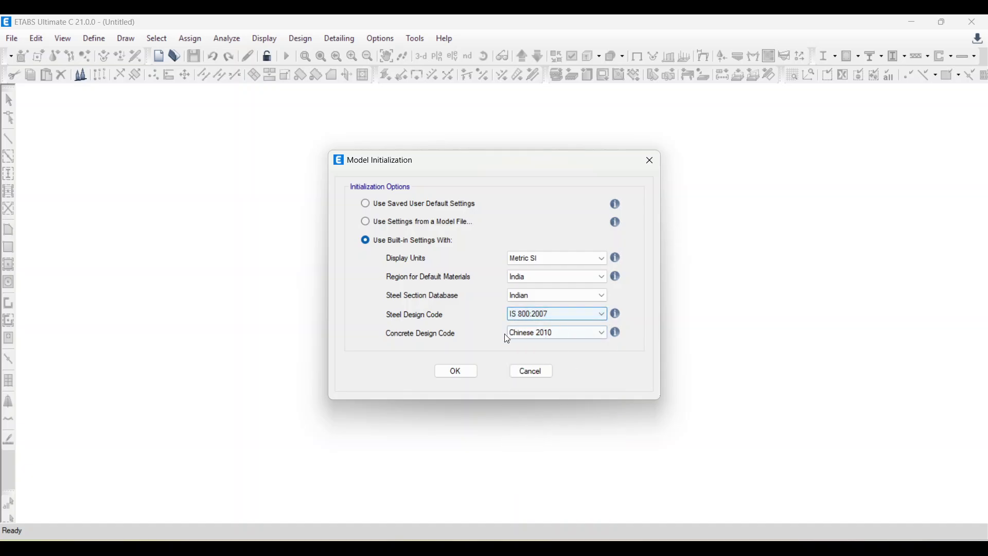
pyautogui.click(552, 334)
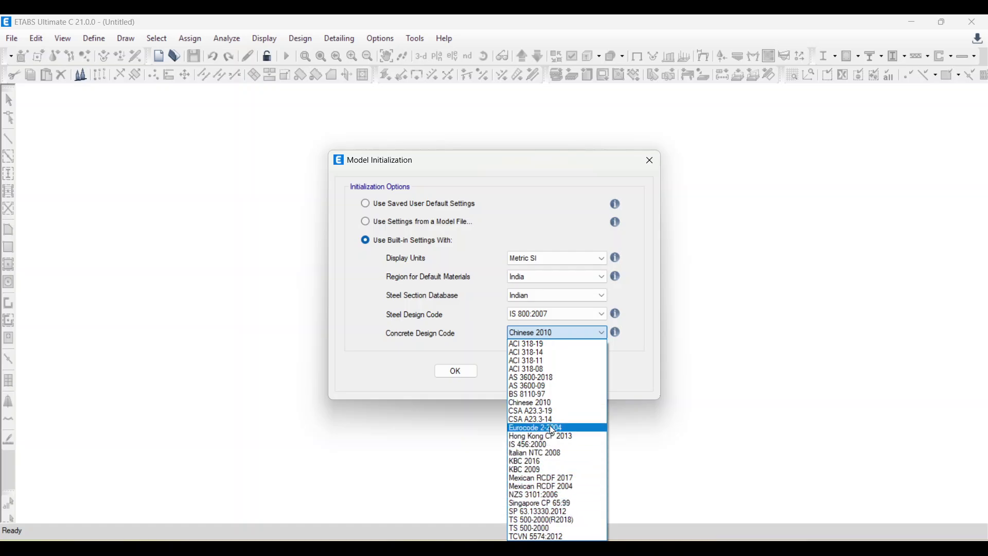
pyautogui.click(539, 444)
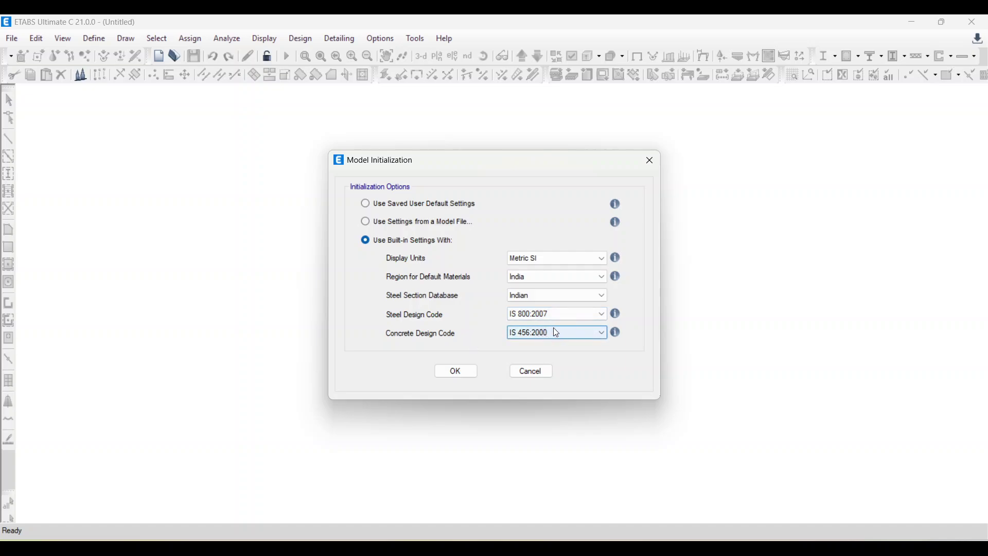
pyautogui.click(457, 372)
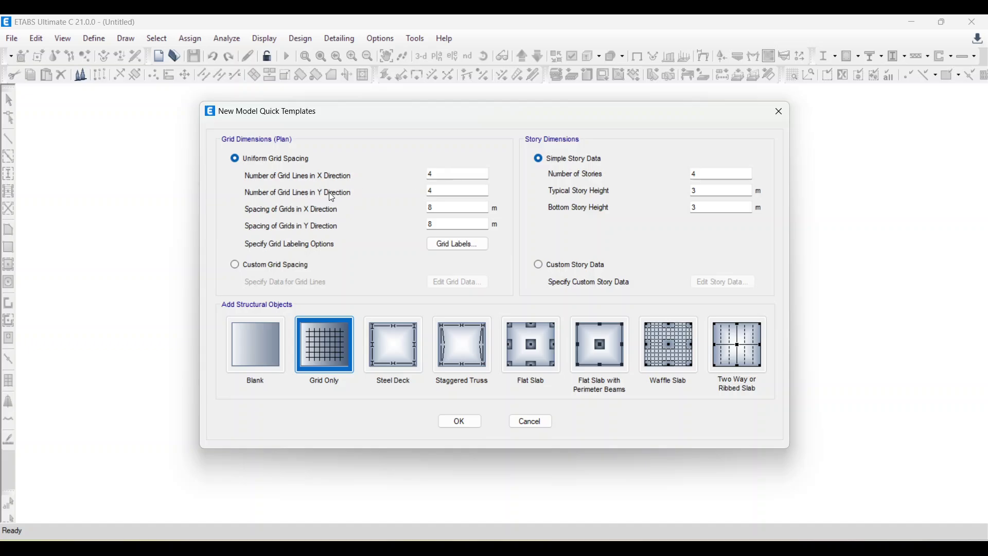
# Create the grid-only model with 4 m grid spacing in X and Y, 5 stories and a 1.5 m bottom story height.
pyautogui.click(435, 175)
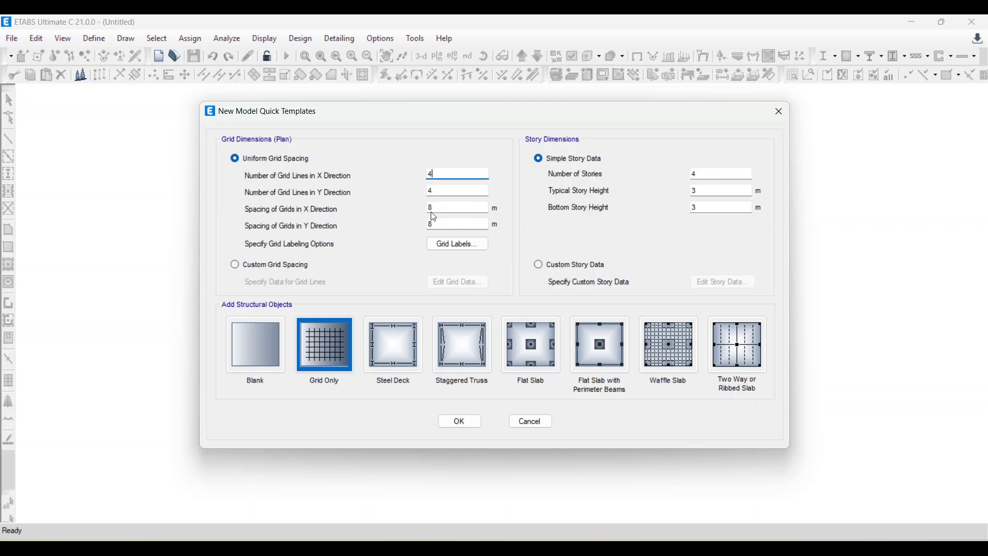
pyautogui.moveTo(443, 205); pyautogui.dragTo(409, 225)
pyautogui.write('44')
pyautogui.doubleClick(714, 175)
pyautogui.doubleClick(699, 206)
pyautogui.write('1.5')
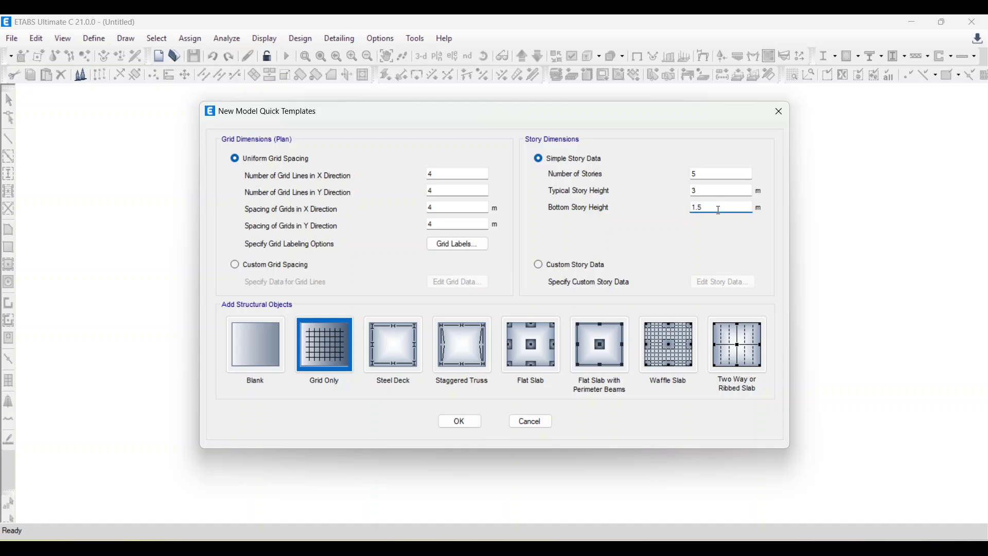
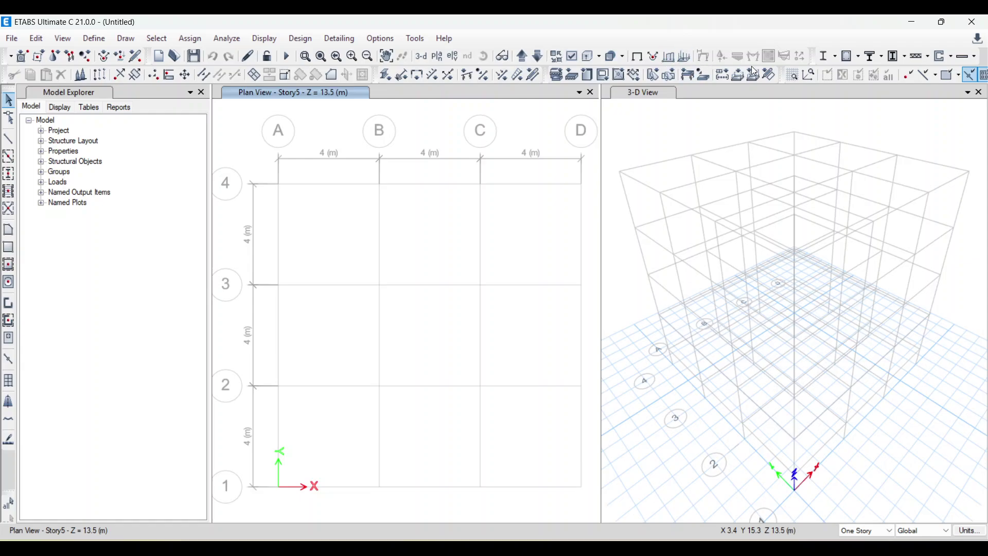
# Check which toolbars are enabled in the toolbar customization settings and accept them.
pyautogui.click(984, 60)
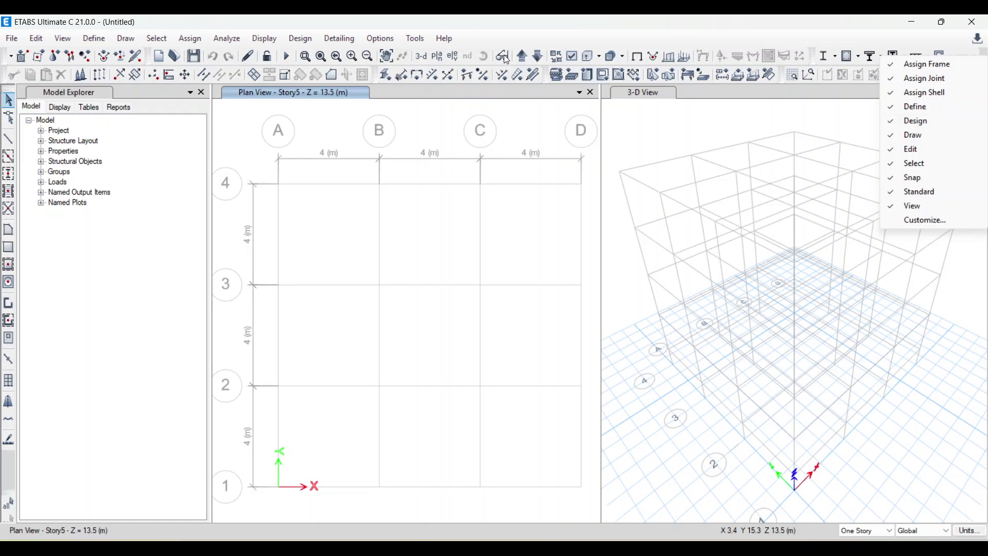
pyautogui.click(913, 221)
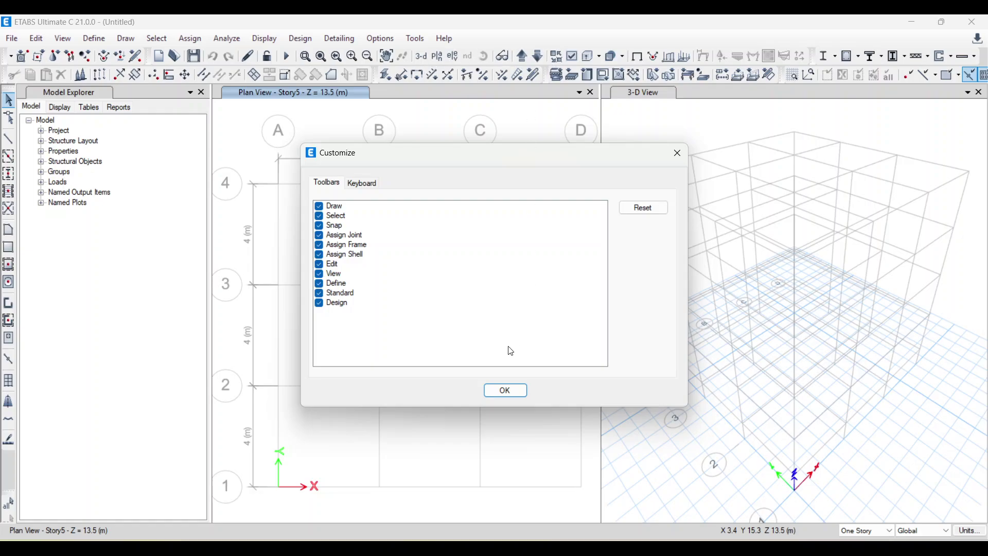
pyautogui.click(505, 389)
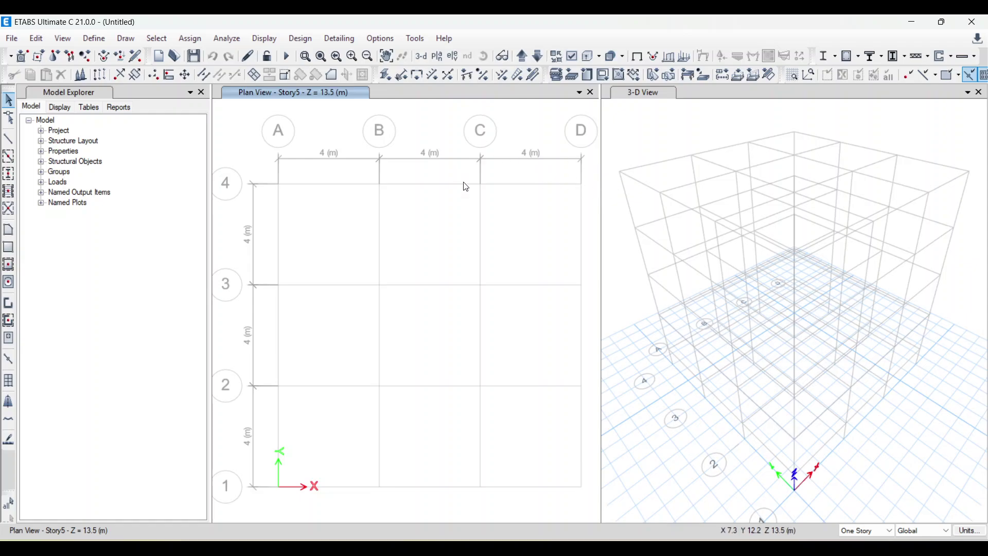
# Examine the grid lines, bubbles and bay spacing in the Story5 plan view at different zoom levels.
pyautogui.scroll(-2, 427, 246)
pyautogui.scroll(2, 423, 211)
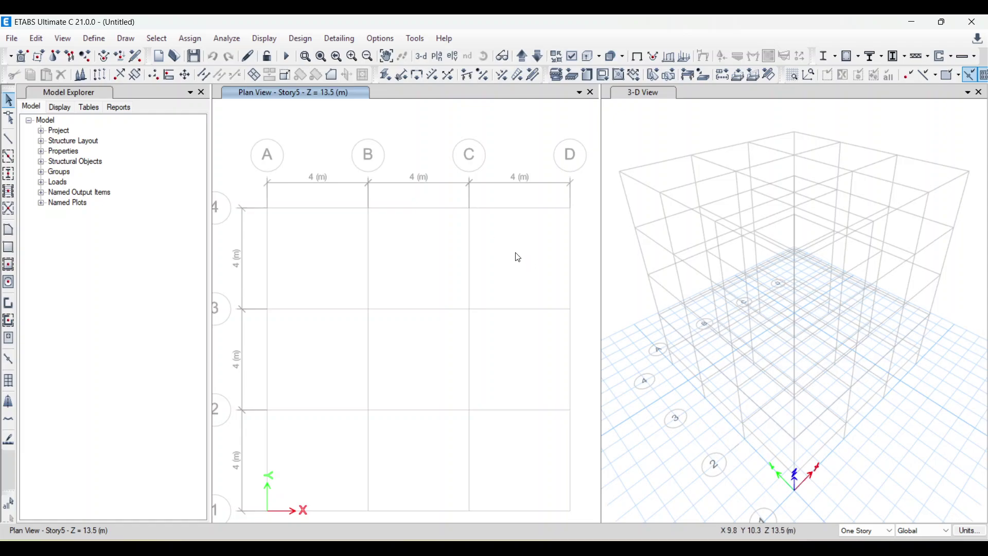
pyautogui.scroll(-1, 511, 252)
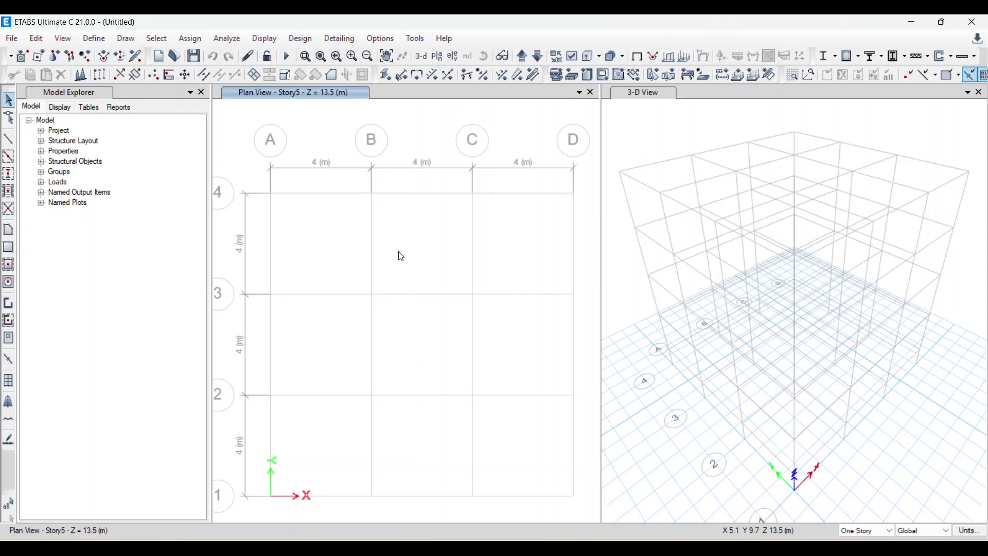
pyautogui.scroll(-3, 399, 244)
pyautogui.scroll(5, 360, 212)
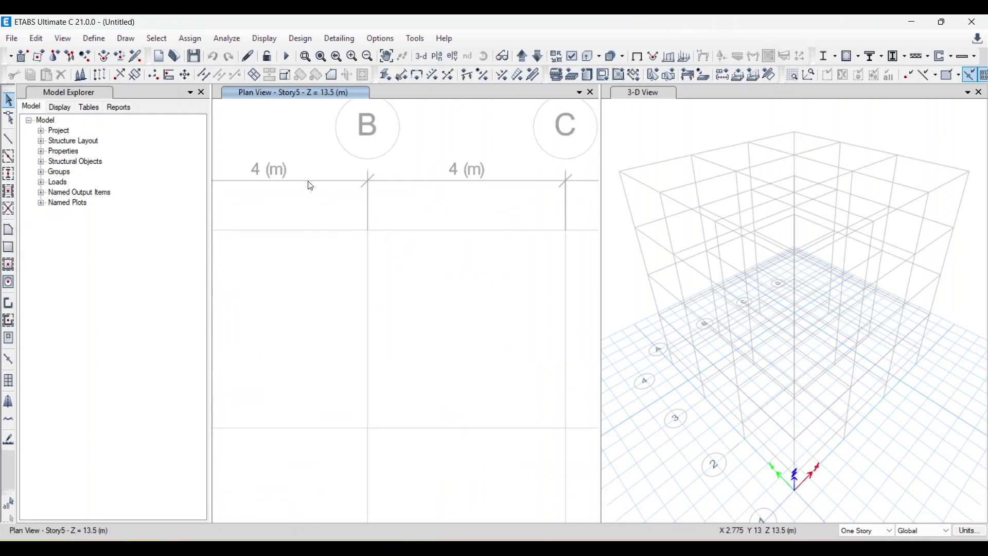
pyautogui.scroll(-2, 478, 191)
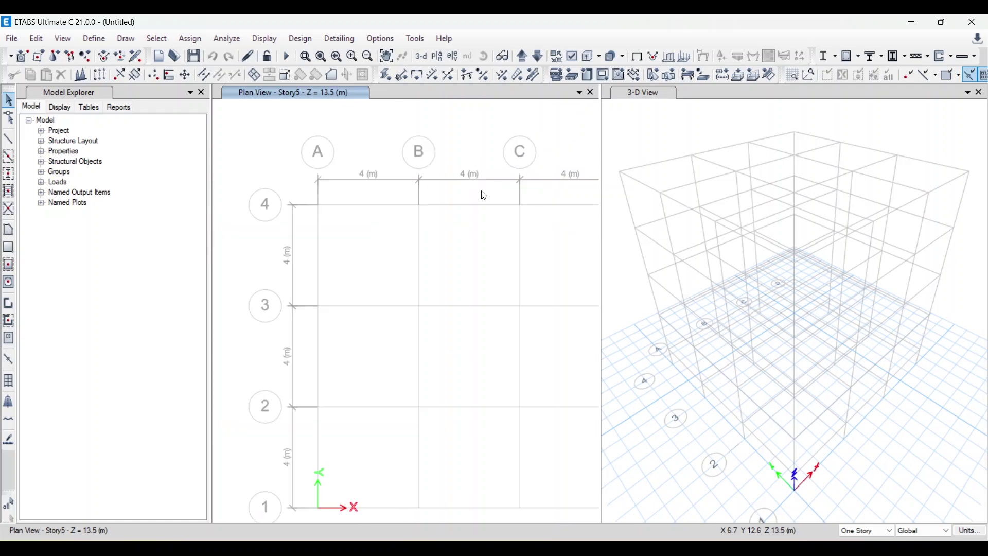
pyautogui.scroll(3, 466, 189)
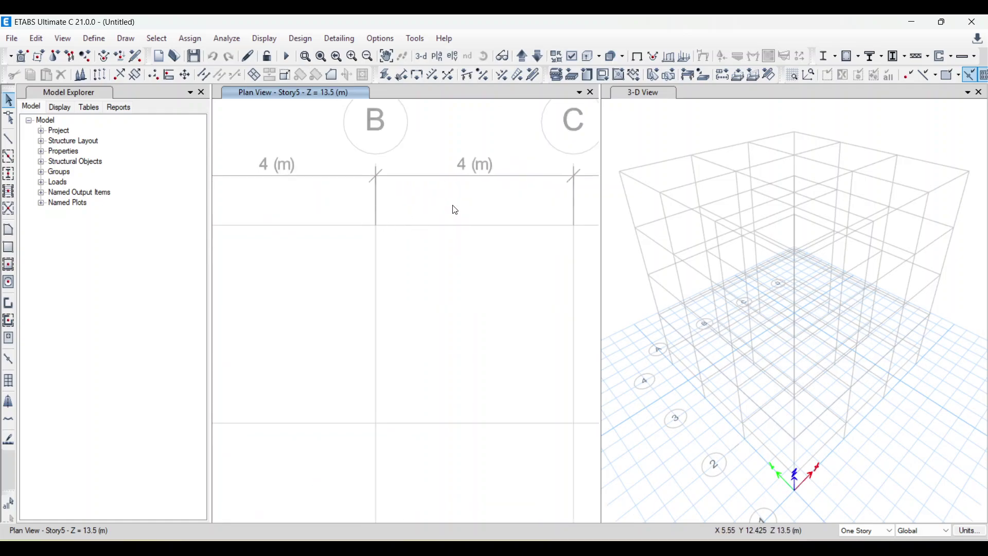
pyautogui.scroll(-3, 454, 211)
pyautogui.scroll(1, 422, 231)
pyautogui.scroll(-1, 426, 223)
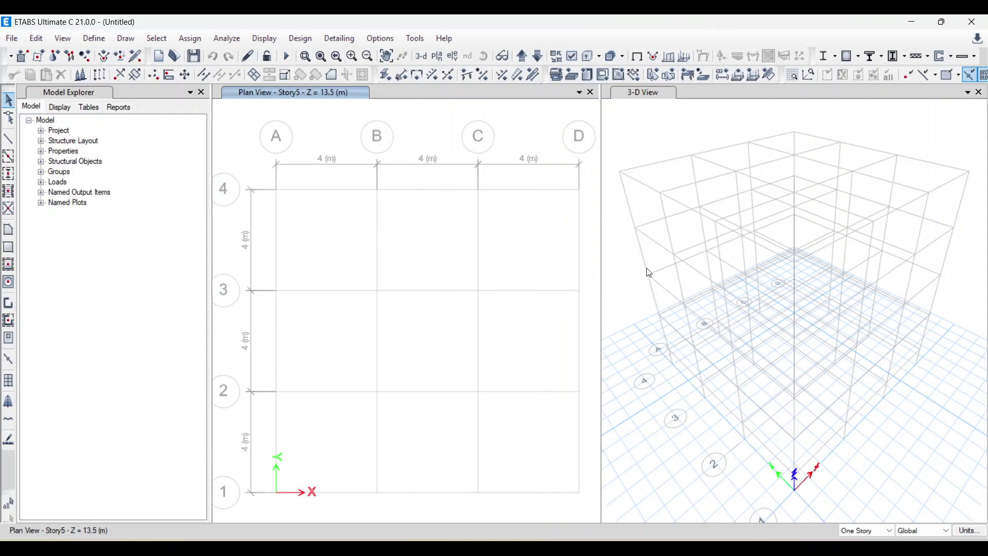
# Define a new rebar material for region India with the Indian standard and HYSD Grade 550.
pyautogui.click(95, 38)
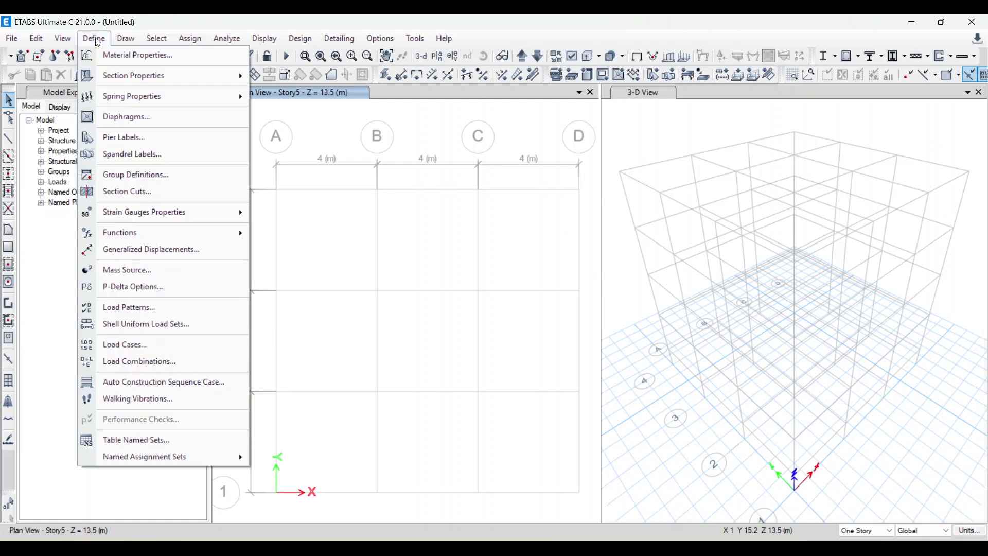
pyautogui.click(105, 39)
pyautogui.click(105, 39)
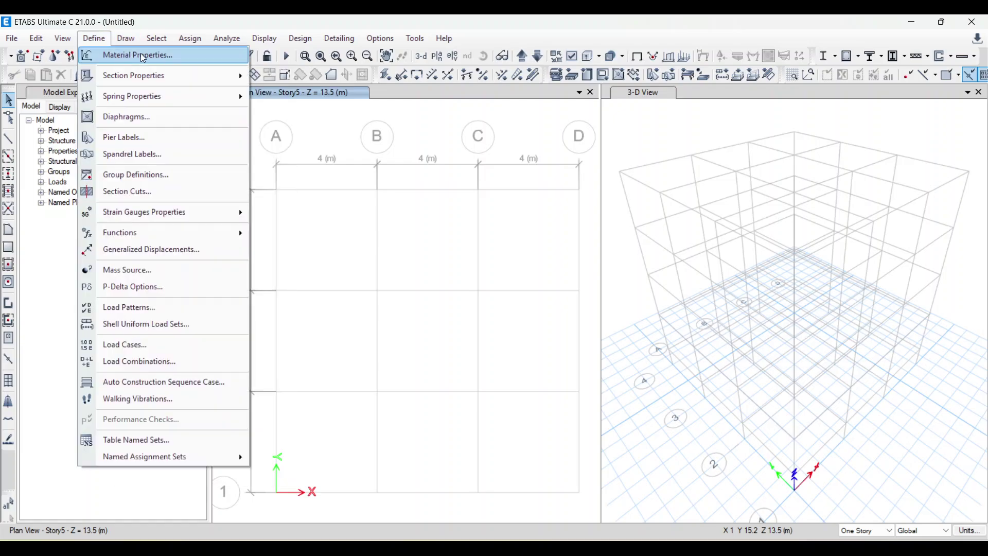
pyautogui.click(162, 57)
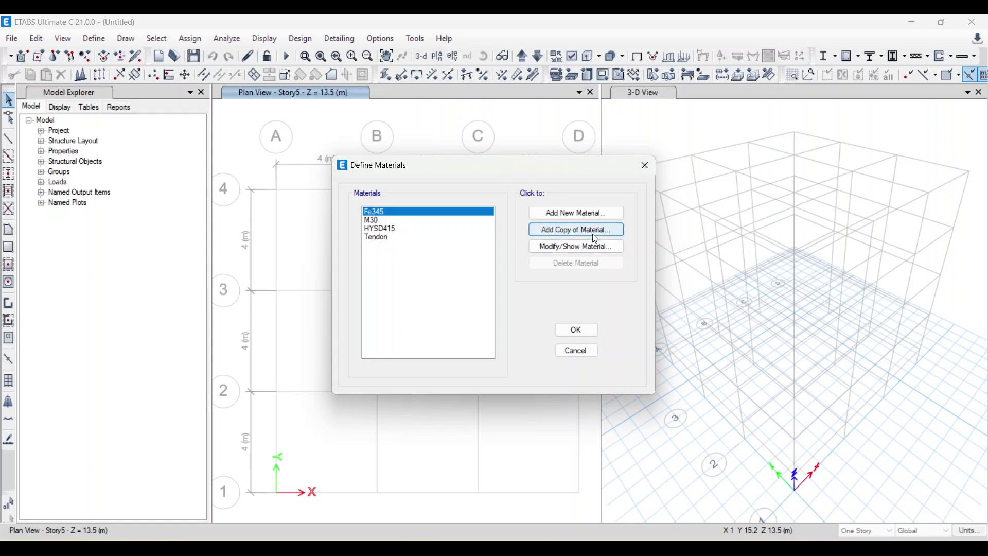
pyautogui.click(586, 211)
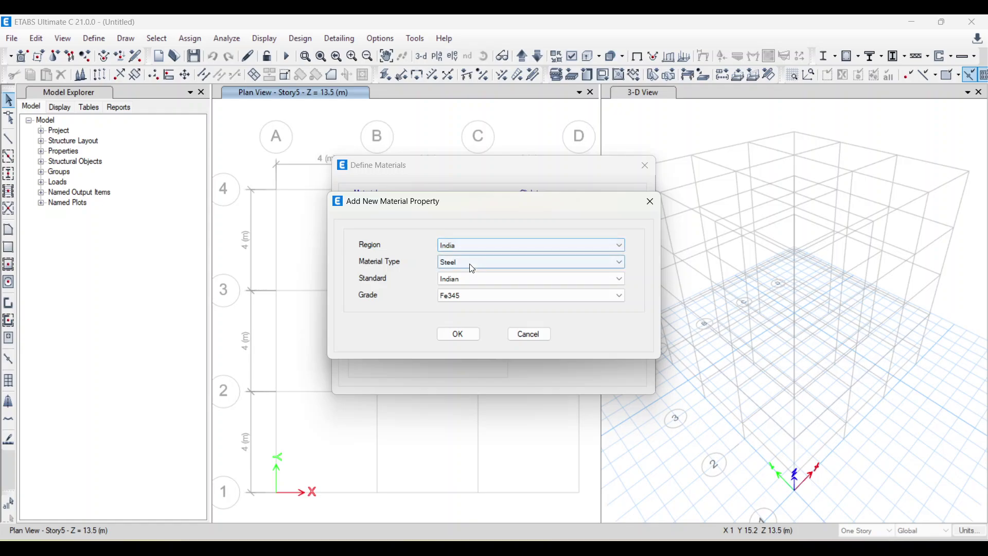
pyautogui.click(483, 262)
pyautogui.click(460, 308)
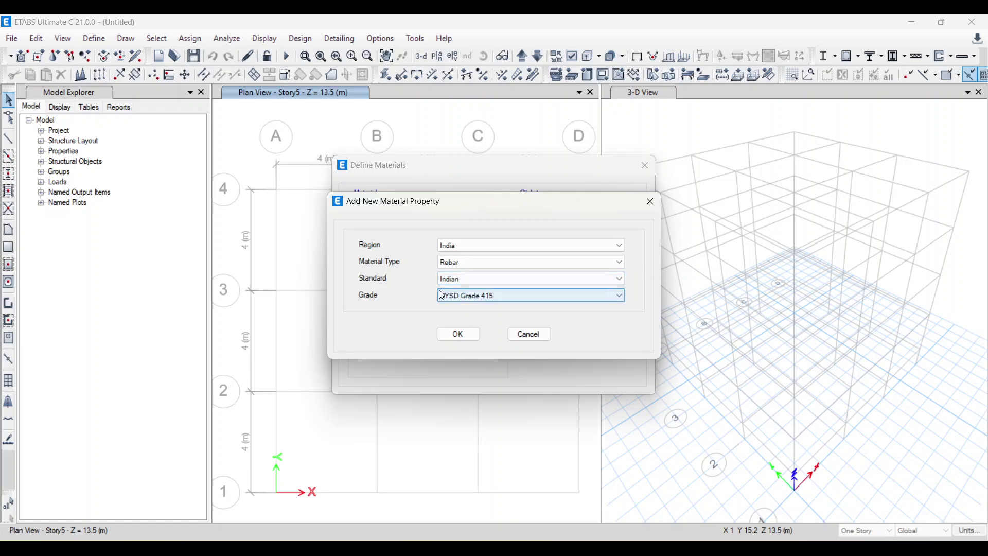
pyautogui.click(510, 297)
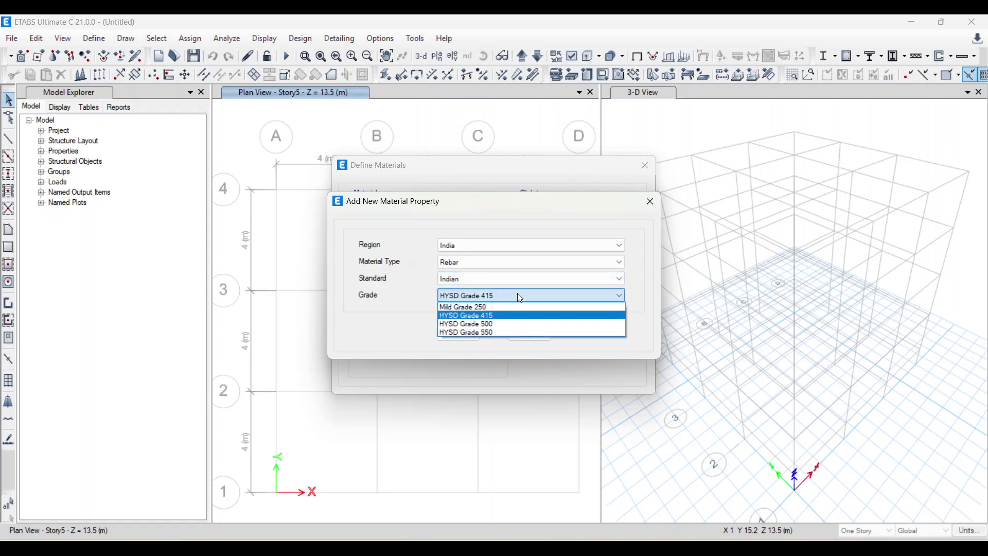
pyautogui.click(499, 332)
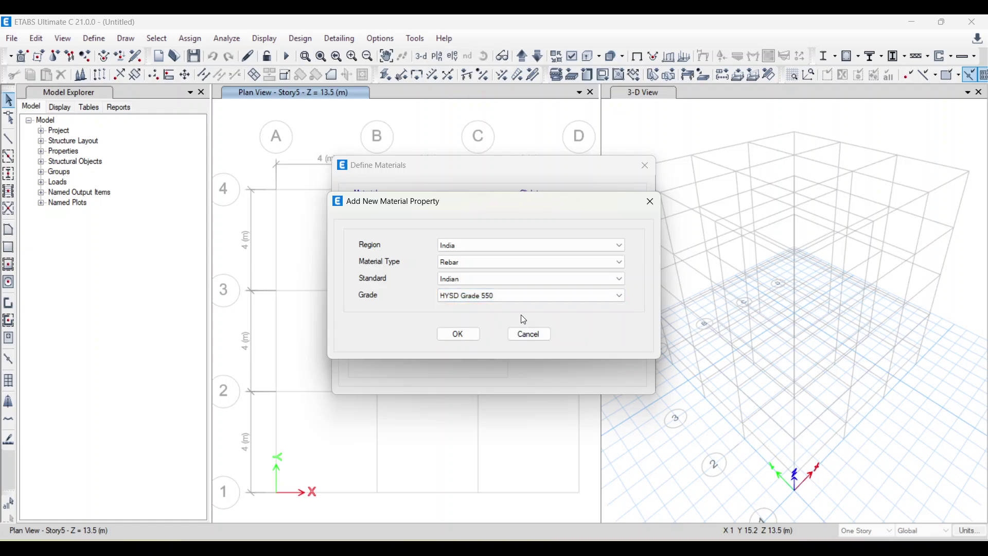
pyautogui.click(466, 334)
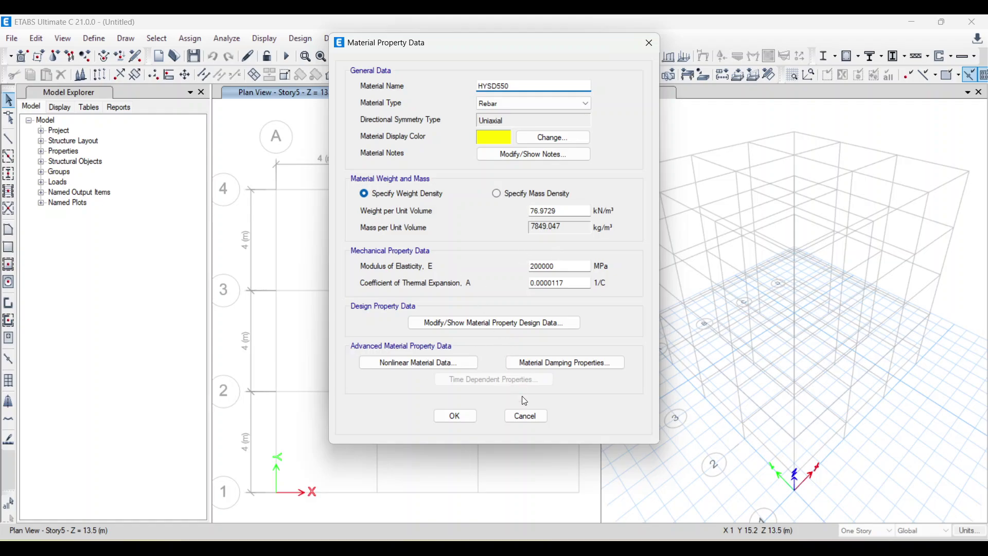
pyautogui.click(455, 416)
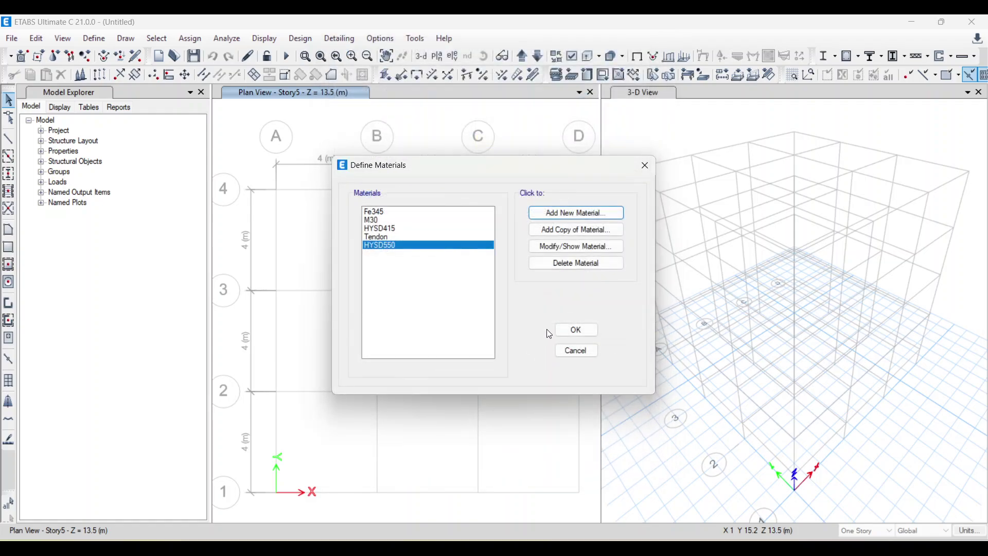
# Add an Indian-standard concrete material of grade M25 and accept the material definitions.
pyautogui.click(584, 213)
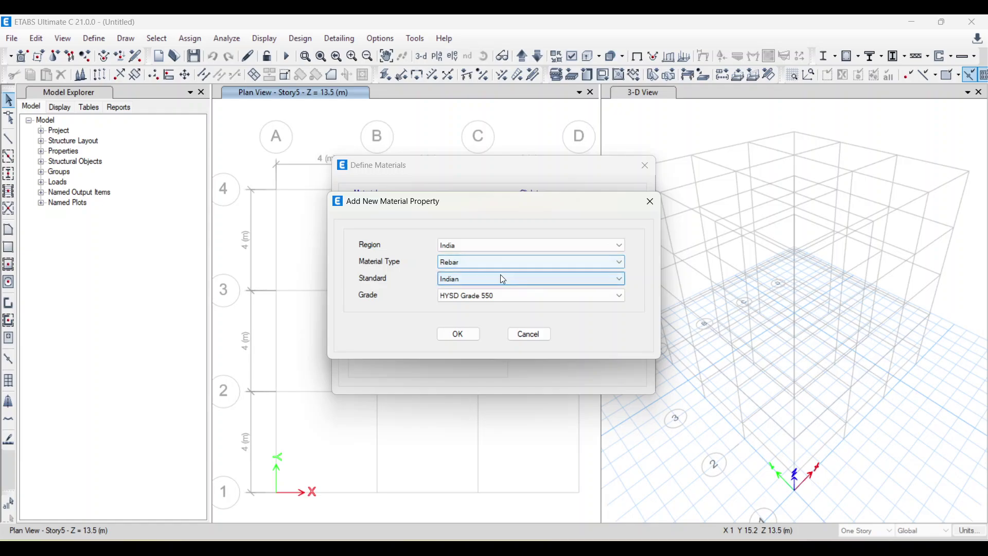
pyautogui.moveTo(526, 199); pyautogui.dragTo(426, 289)
pyautogui.moveTo(453, 352); pyautogui.dragTo(520, 194)
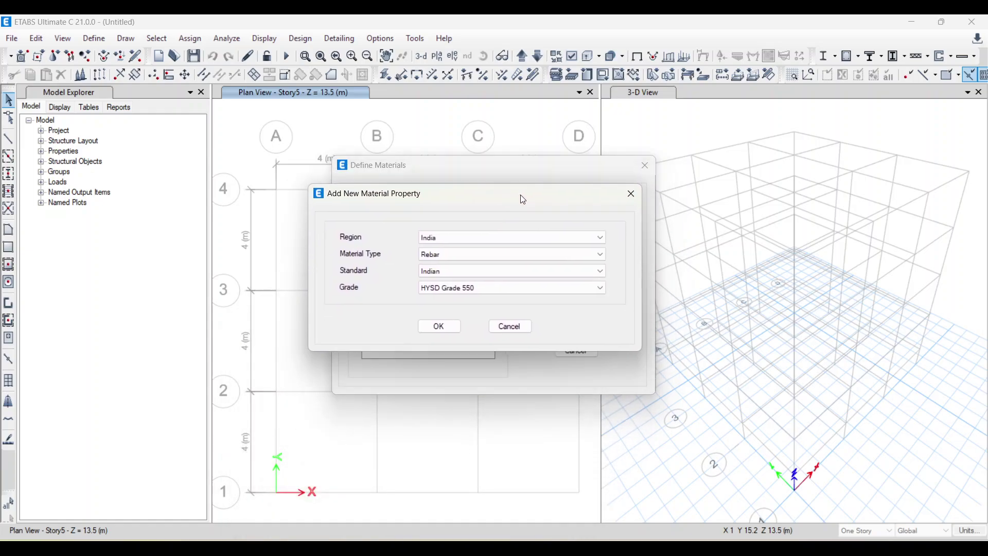
pyautogui.click(452, 253)
pyautogui.click(447, 275)
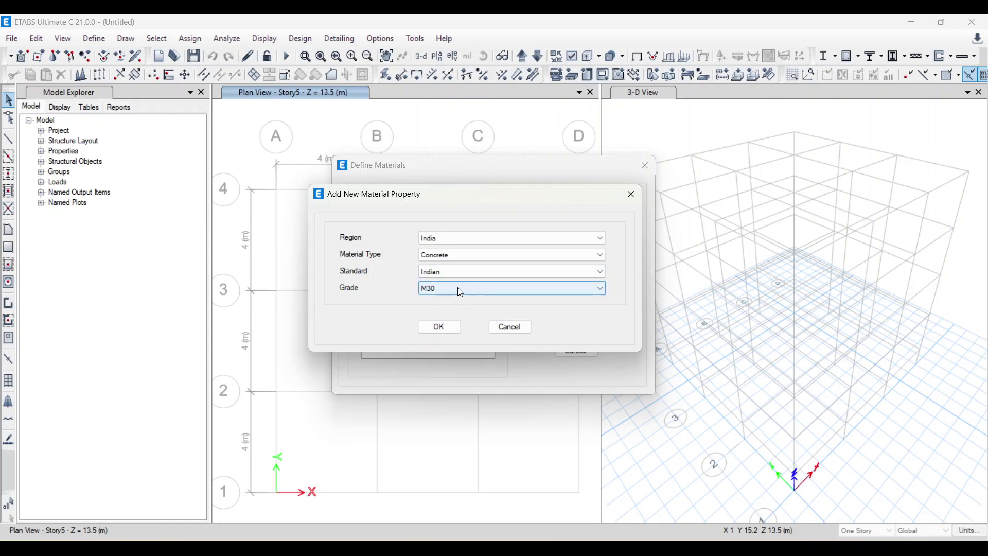
pyautogui.click(483, 287)
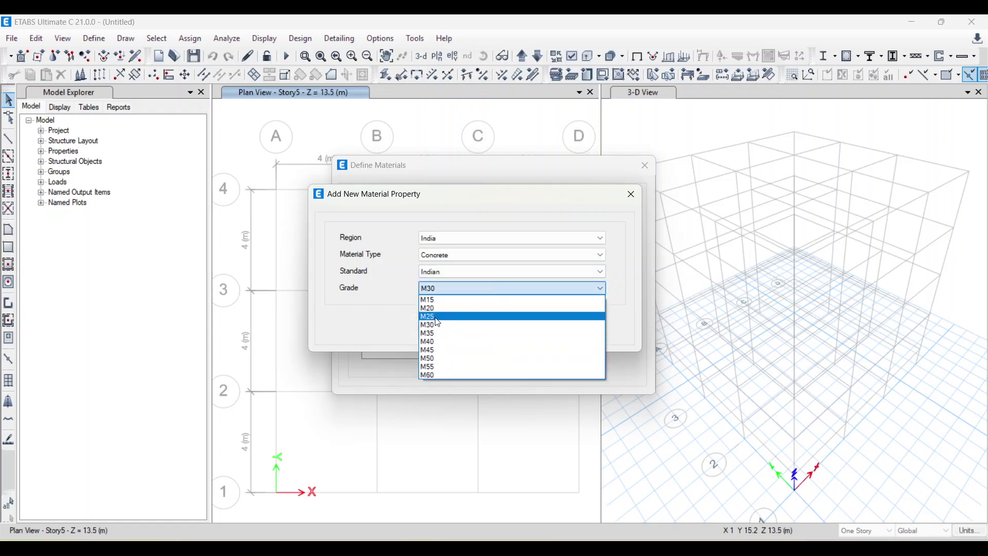
pyautogui.click(437, 316)
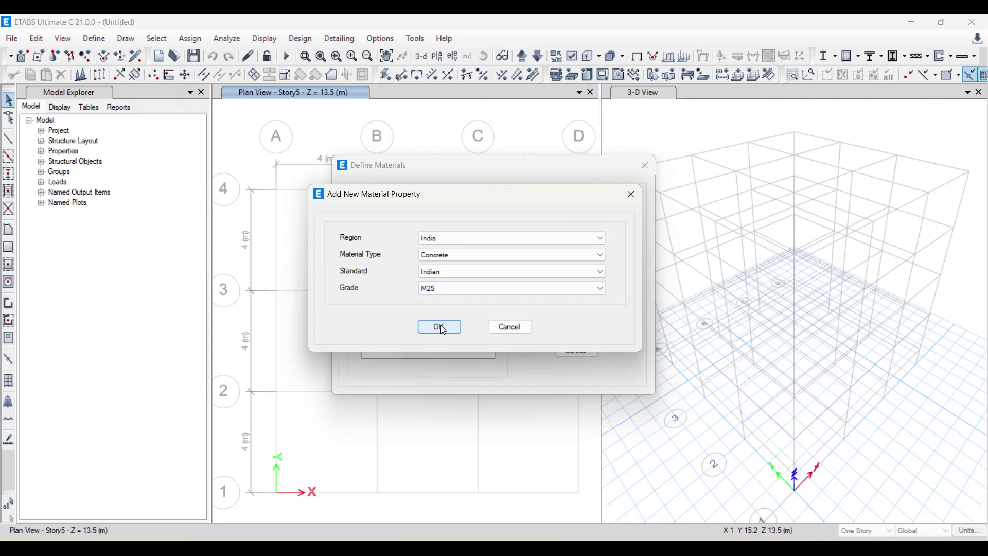
pyautogui.click(440, 326)
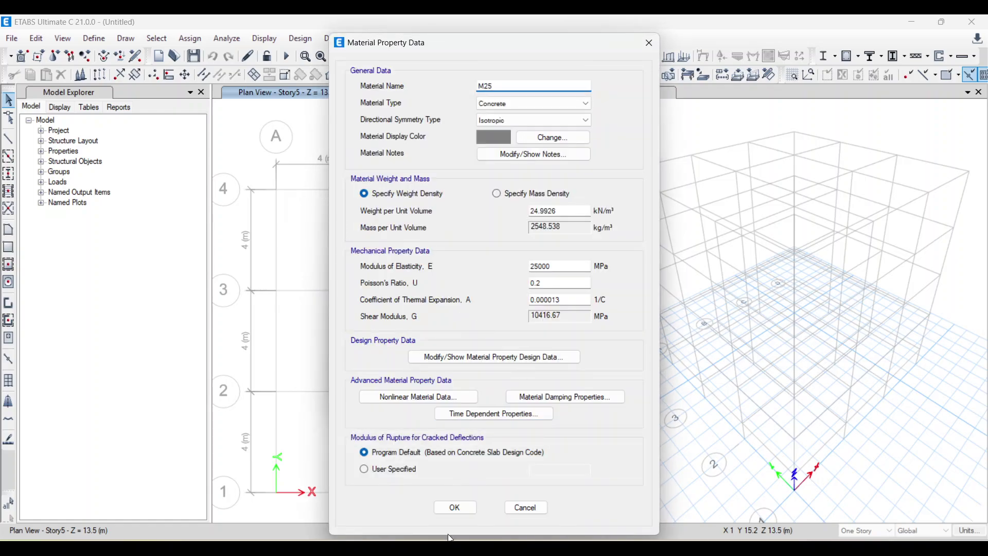
pyautogui.click(462, 508)
pyautogui.click(575, 332)
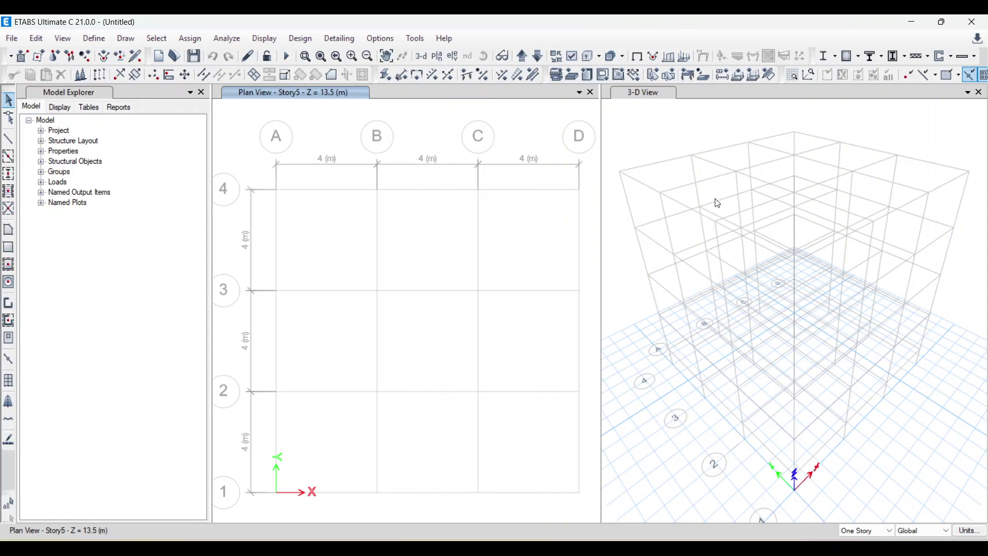
# Delete all frame sections offered for multiple deletion, from A-CompBm through SteelCol.
pyautogui.click(90, 41)
pyautogui.moveTo(156, 84)
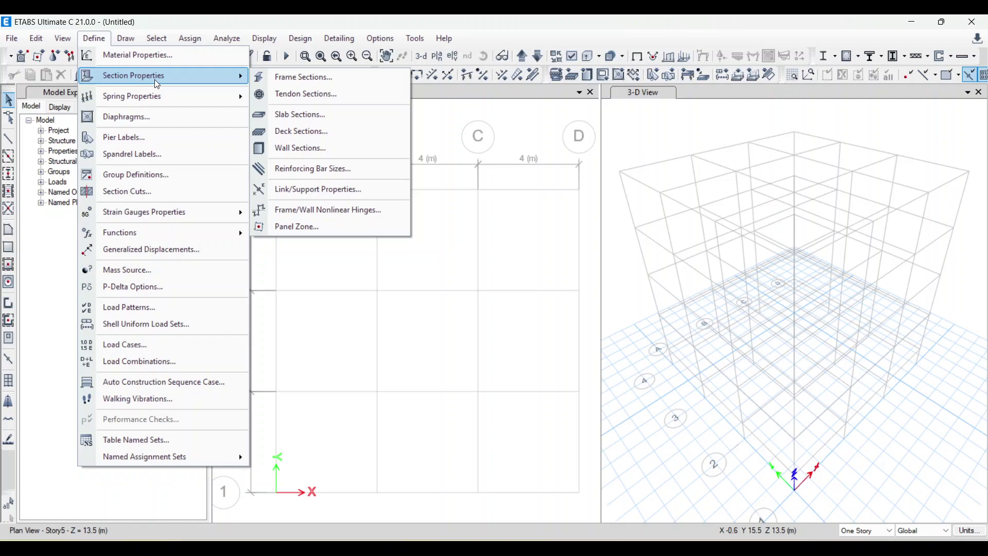
pyautogui.click(304, 76)
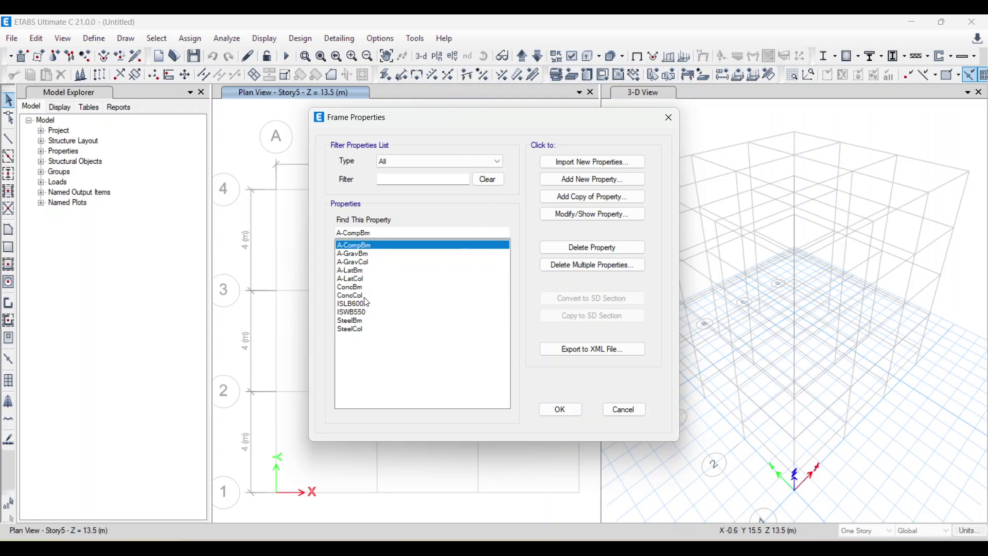
pyautogui.click(601, 266)
pyautogui.moveTo(457, 226); pyautogui.dragTo(455, 339)
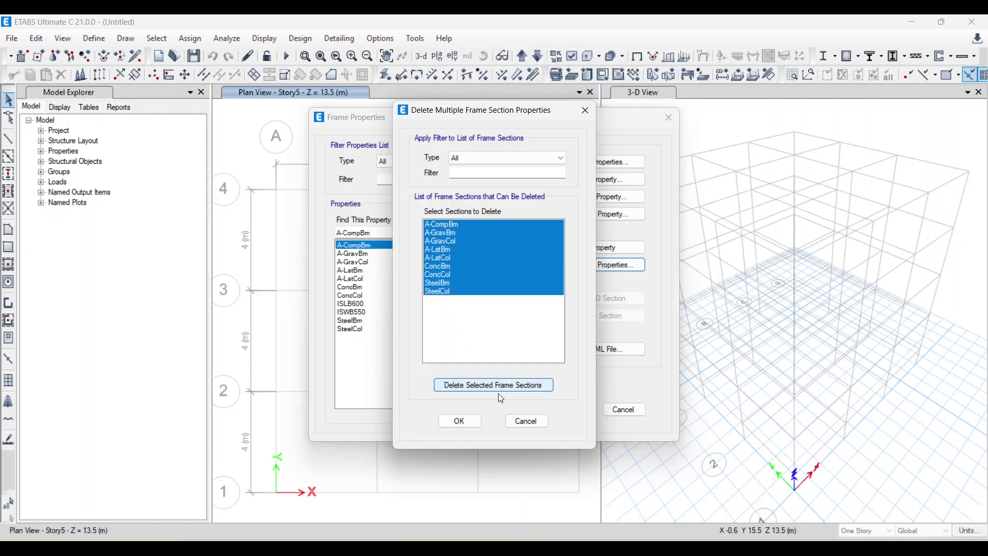
pyautogui.click(509, 386)
pyautogui.click(458, 420)
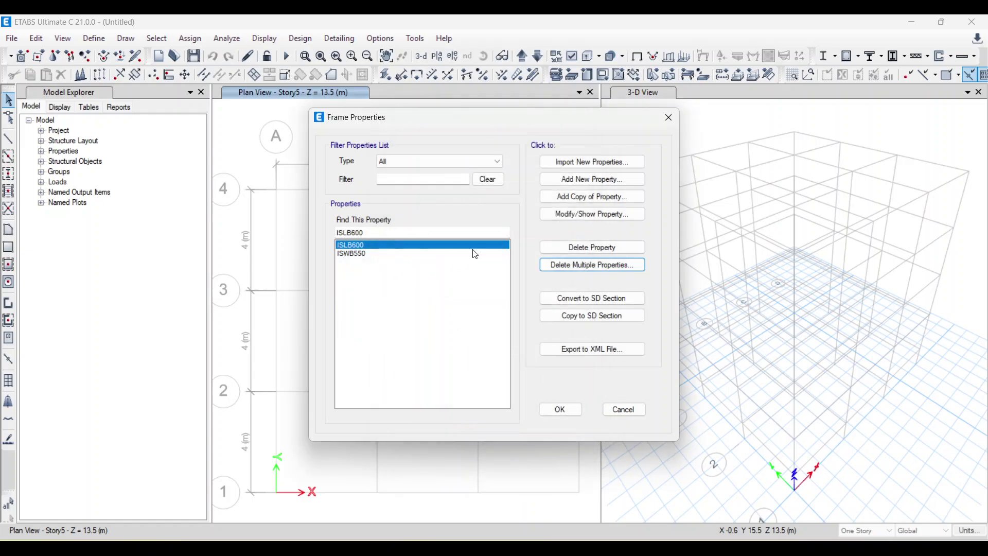
# Start a new rectangular concrete frame section and name it C 230 X 450.
pyautogui.click(600, 180)
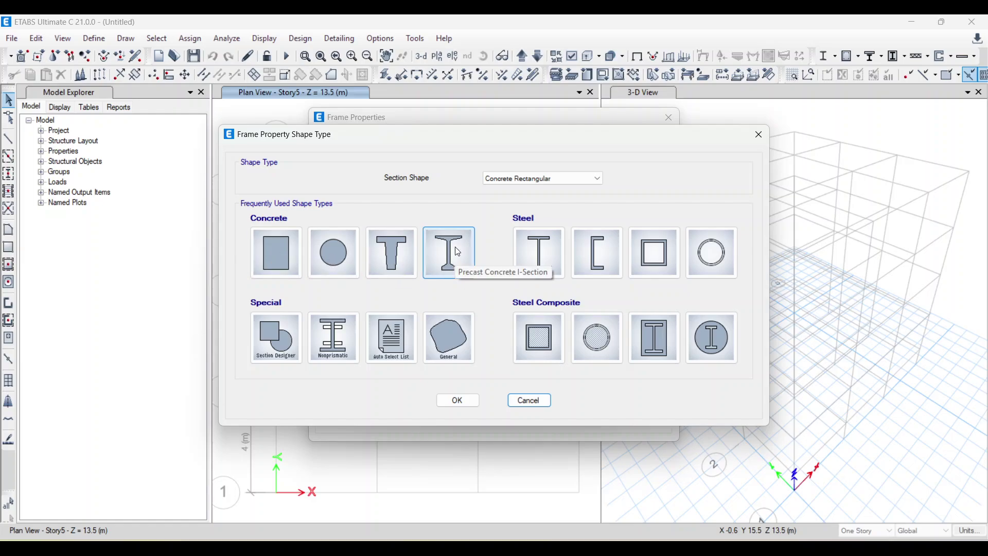
pyautogui.click(282, 245)
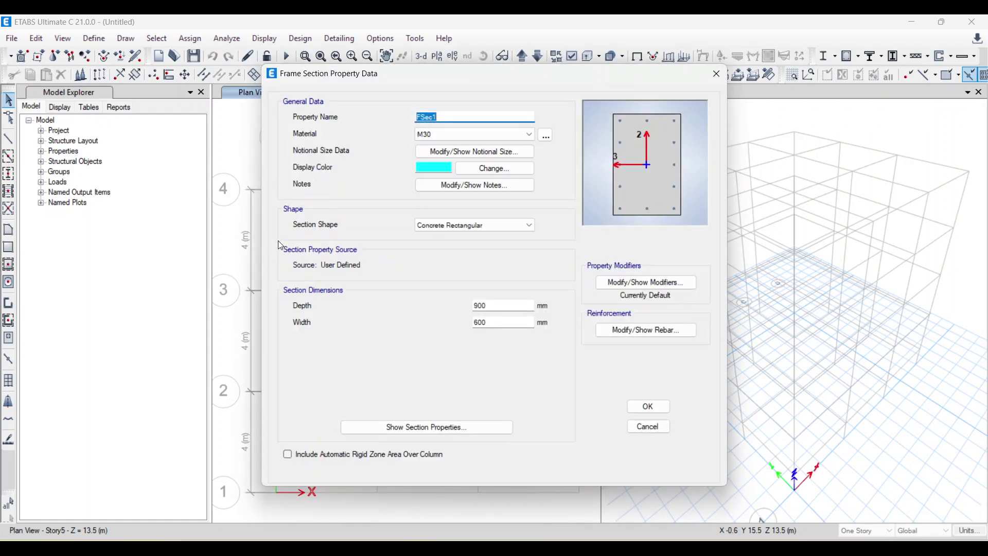
pyautogui.click(442, 114)
pyautogui.moveTo(438, 117); pyautogui.dragTo(405, 120)
pyautogui.press('BackSpace')
pyautogui.write('c')
pyautogui.write('450')
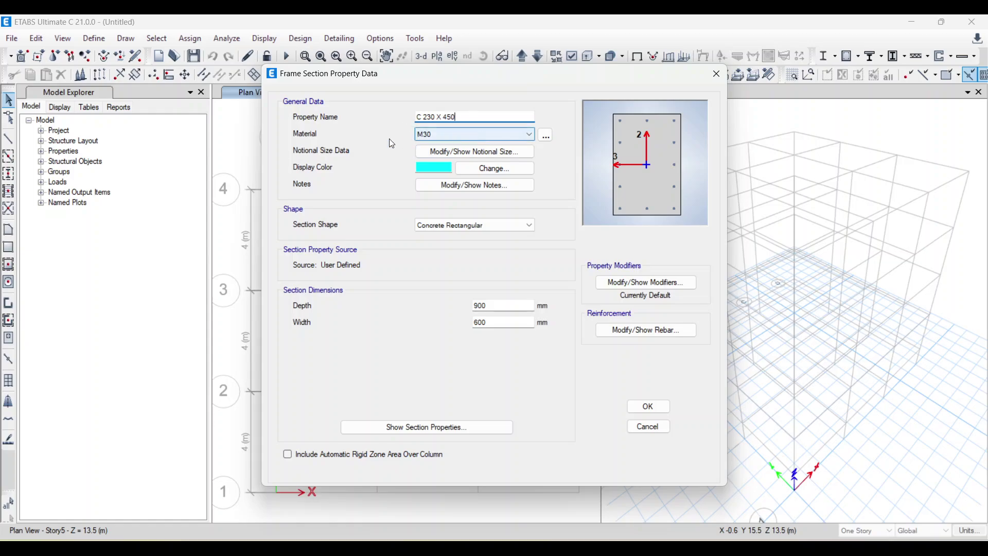
# Assign material M25 to the C 230 X 450 section and set its depth to 450 mm and width to 230 mm.
pyautogui.click(524, 137)
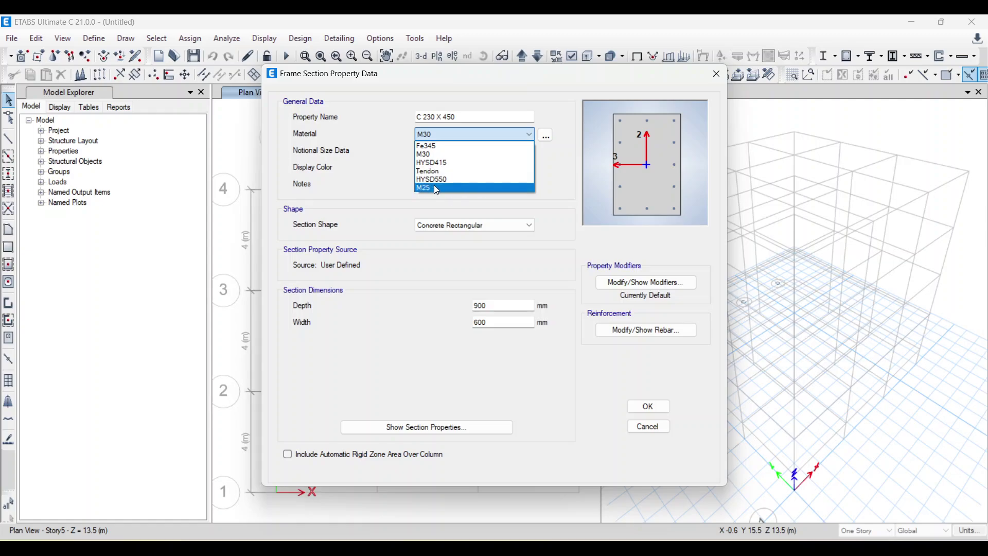
pyautogui.click(434, 187)
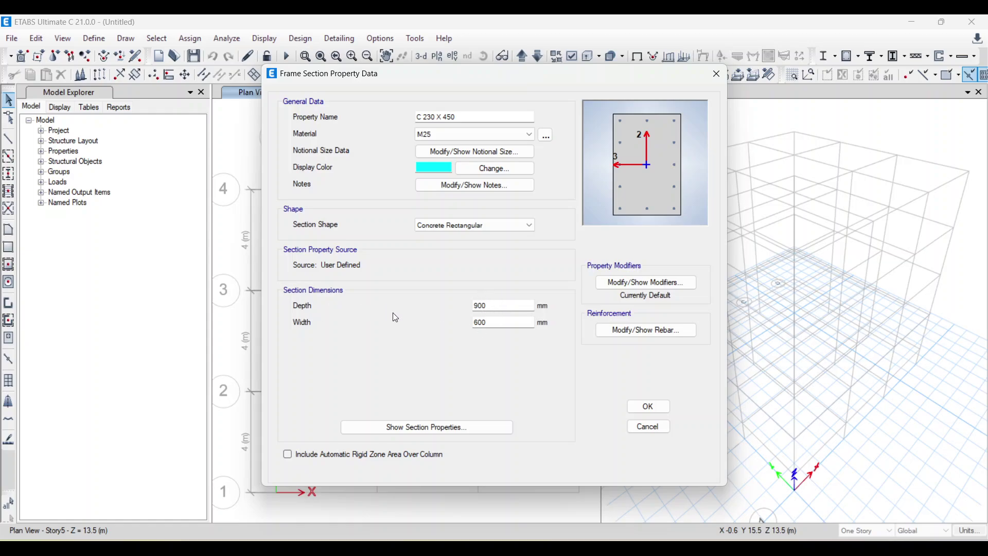
pyautogui.moveTo(503, 322); pyautogui.dragTo(432, 307)
pyautogui.write('230 X ')
pyautogui.write('450')
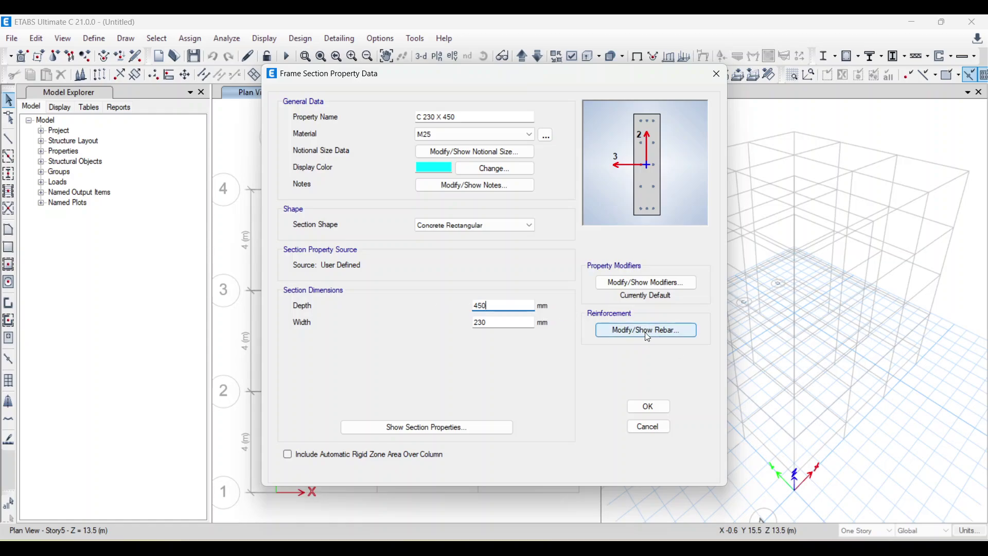
# Assign HYSD550 to the longitudinal and confinement bars of the C 230 X 450 column section and accept the section.
pyautogui.click(661, 335)
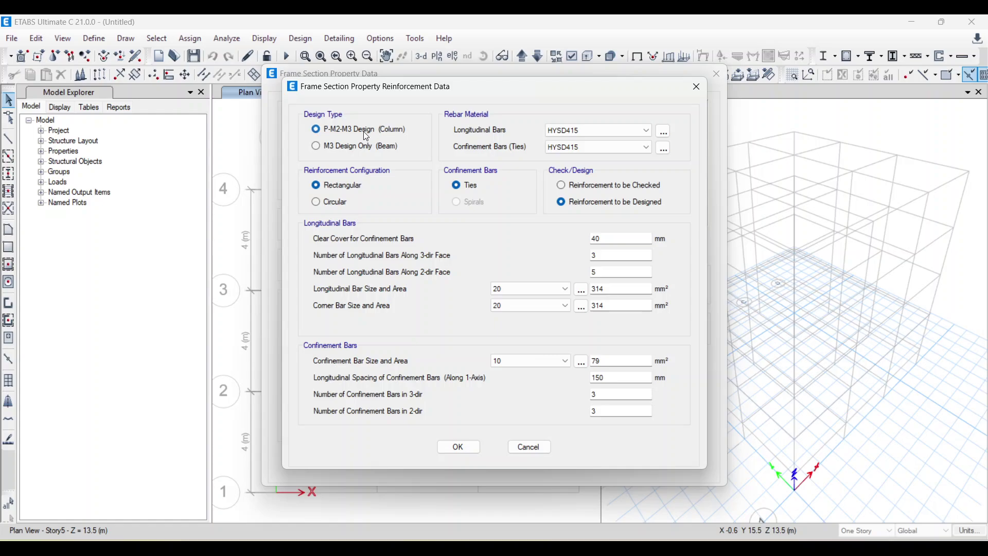
pyautogui.click(593, 128)
pyautogui.click(592, 150)
pyautogui.click(591, 147)
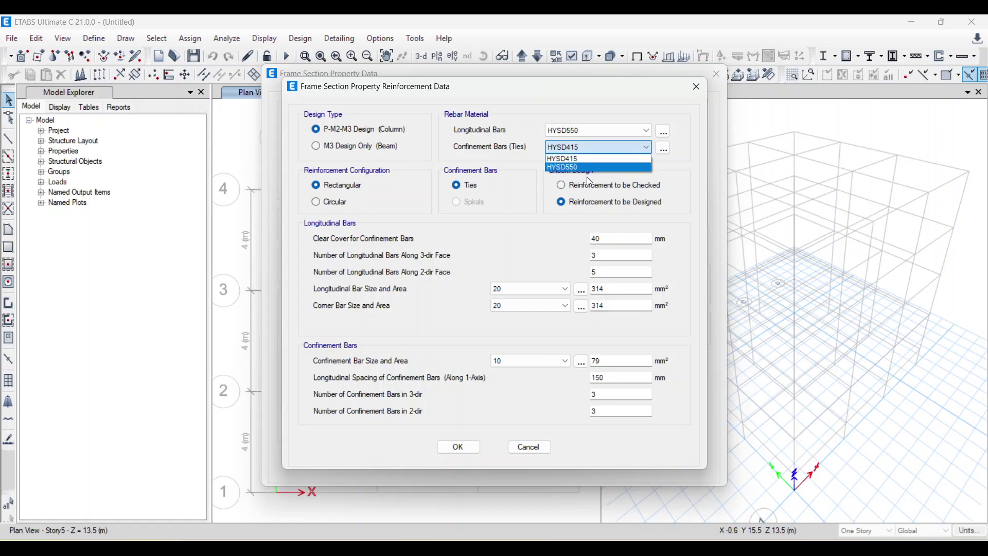
pyautogui.click(584, 167)
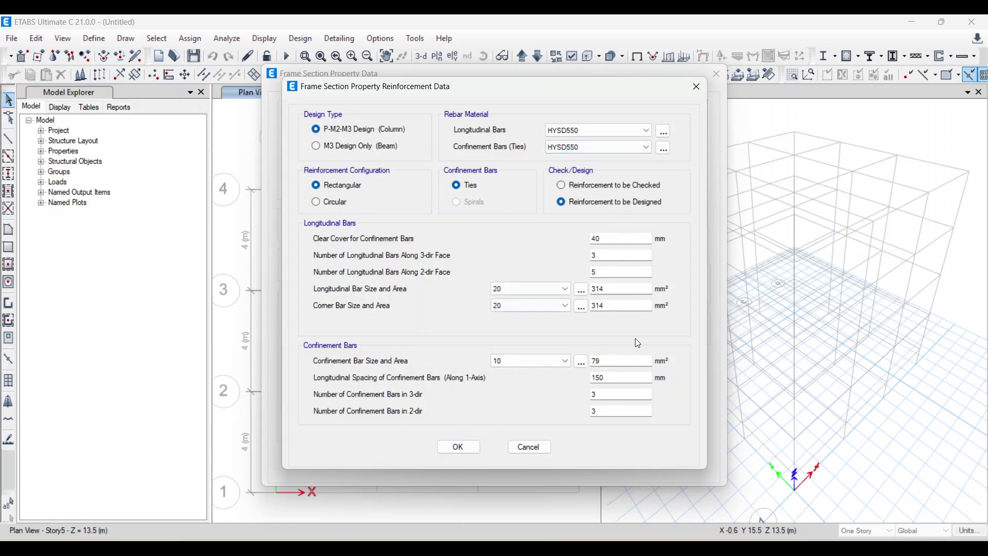
pyautogui.click(458, 447)
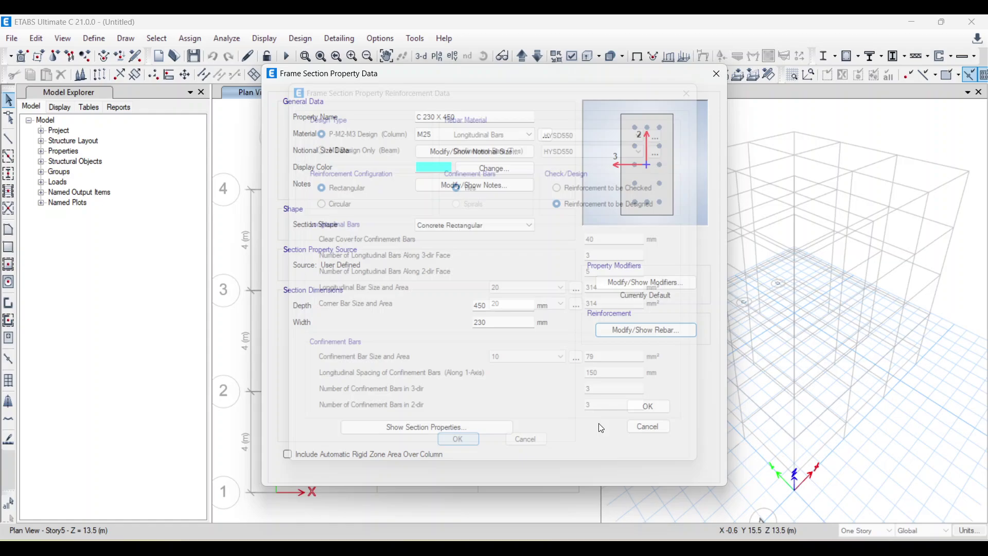
pyautogui.click(649, 406)
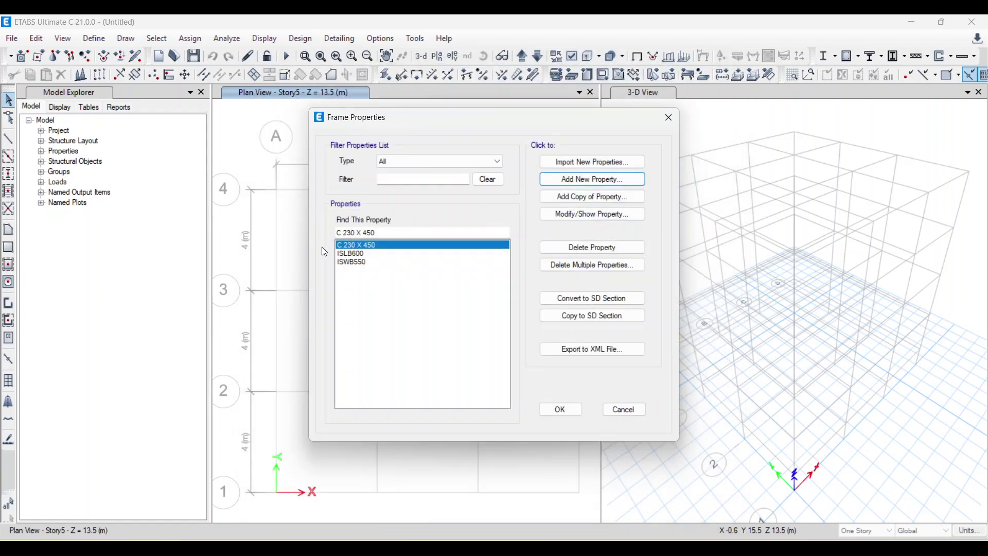
# Delete the remaining steel frame sections ISLB600 and ISWB550.
pyautogui.click(355, 254)
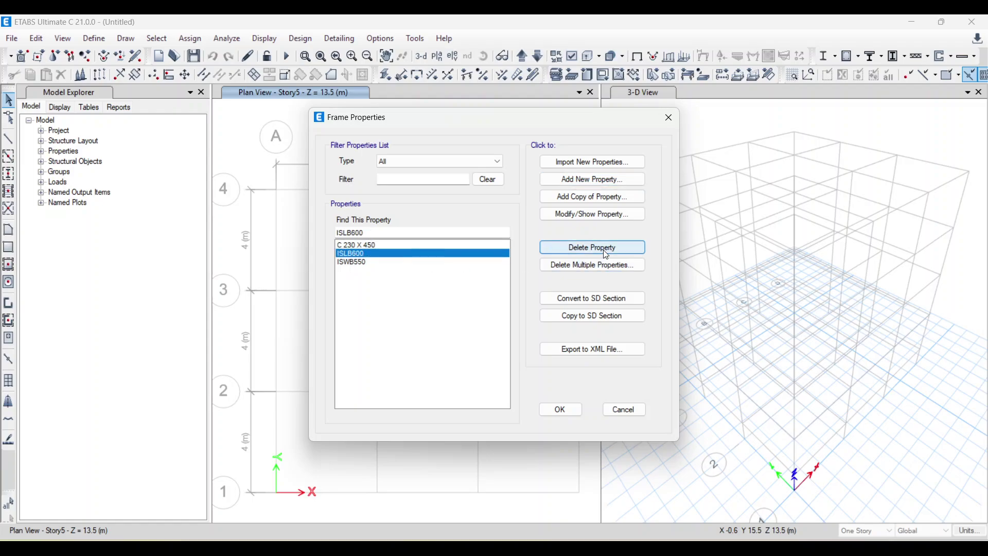
pyautogui.click(563, 248)
pyautogui.click(543, 330)
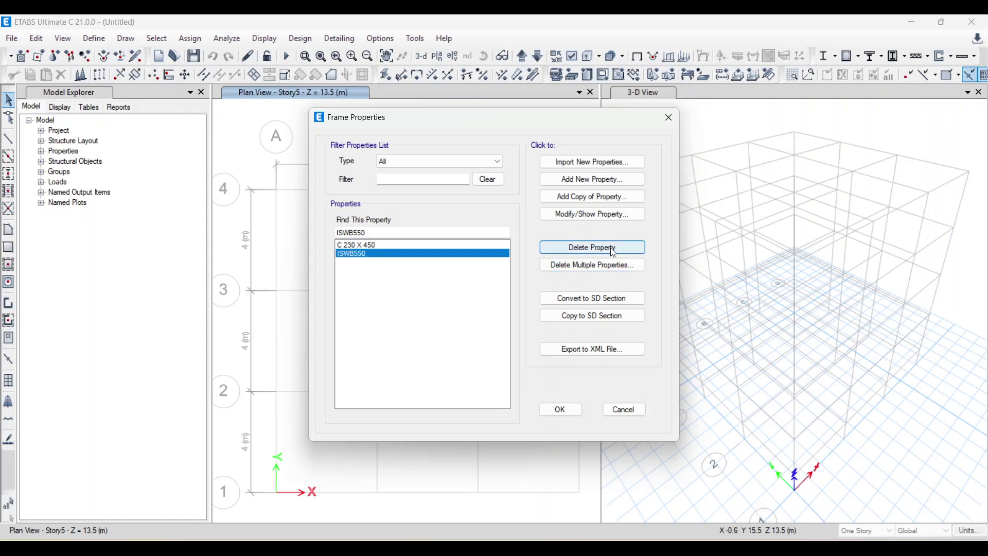
pyautogui.click(566, 247)
pyautogui.click(535, 328)
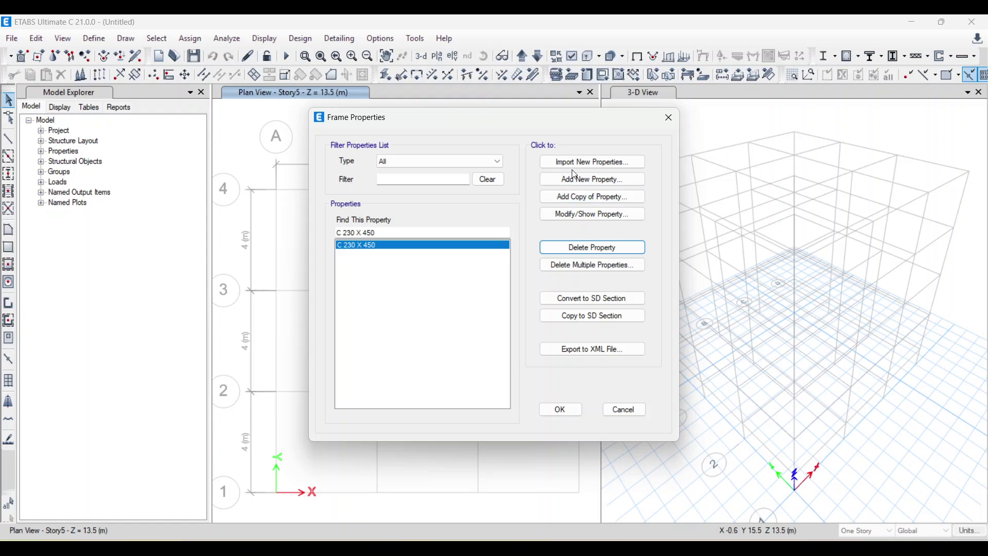
# Start a new rectangular concrete frame section and name it B 230 X 375.
pyautogui.click(598, 180)
pyautogui.click(287, 256)
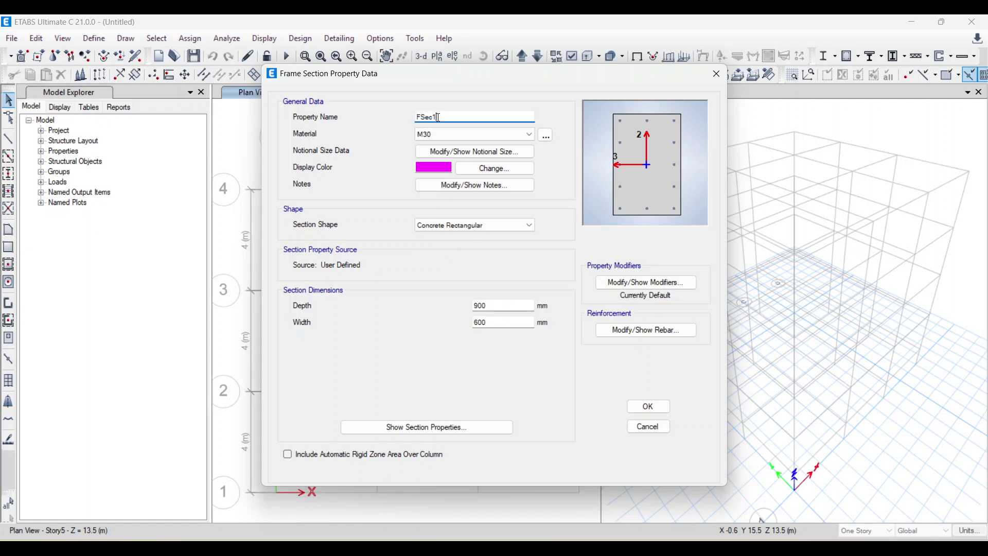
pyautogui.moveTo(439, 115); pyautogui.dragTo(370, 121)
pyautogui.press('BackSpace')
pyautogui.write('B 230 X 375')
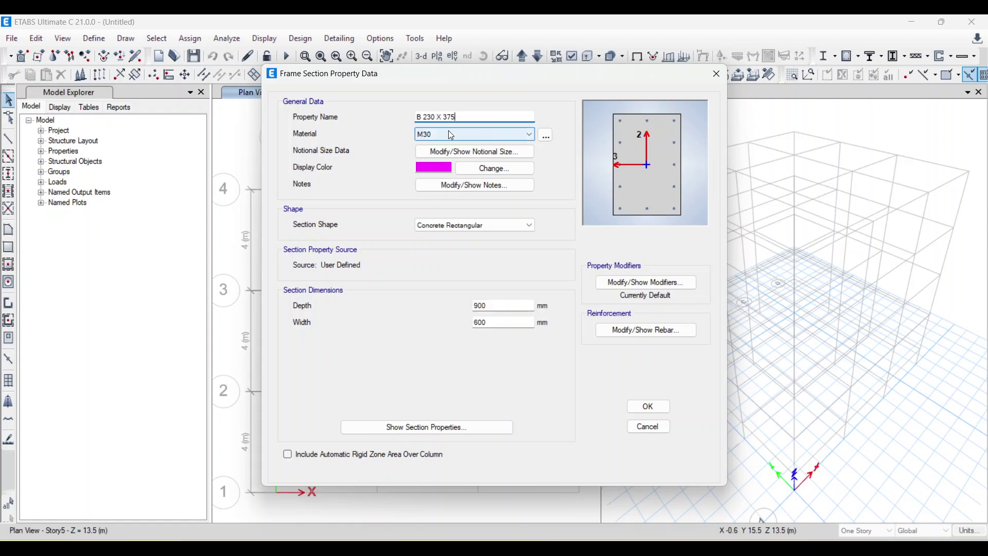
# Assign material M25 to the B 230 X 375 section and set its width to 230 mm and depth to 375 mm.
pyautogui.click(485, 135)
pyautogui.click(431, 189)
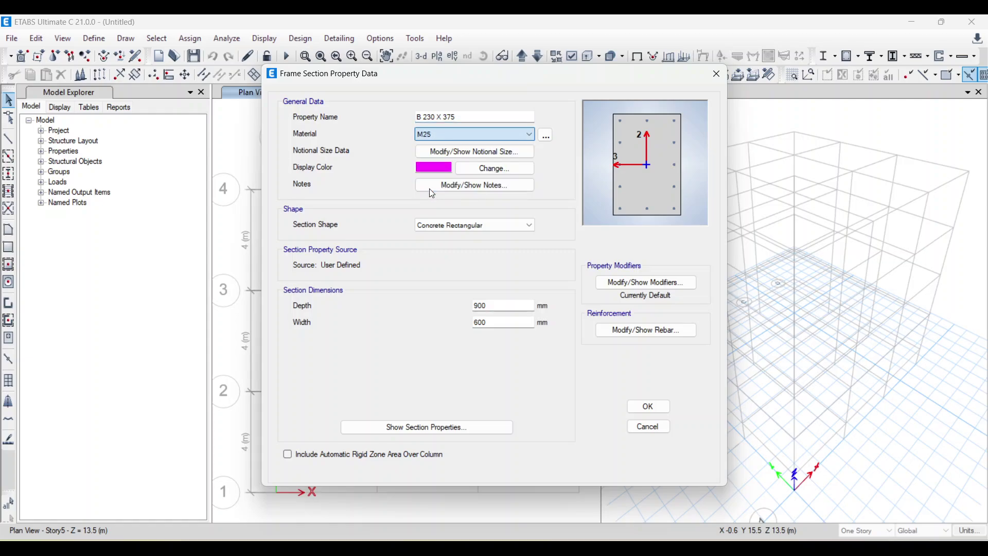
pyautogui.doubleClick(492, 321)
pyautogui.write('230')
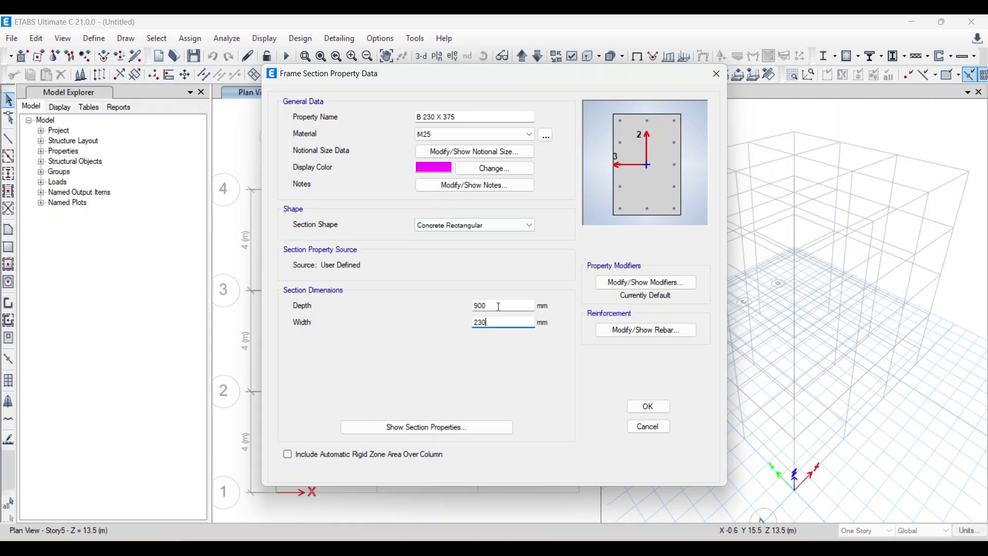
pyautogui.doubleClick(487, 307)
pyautogui.write('375')
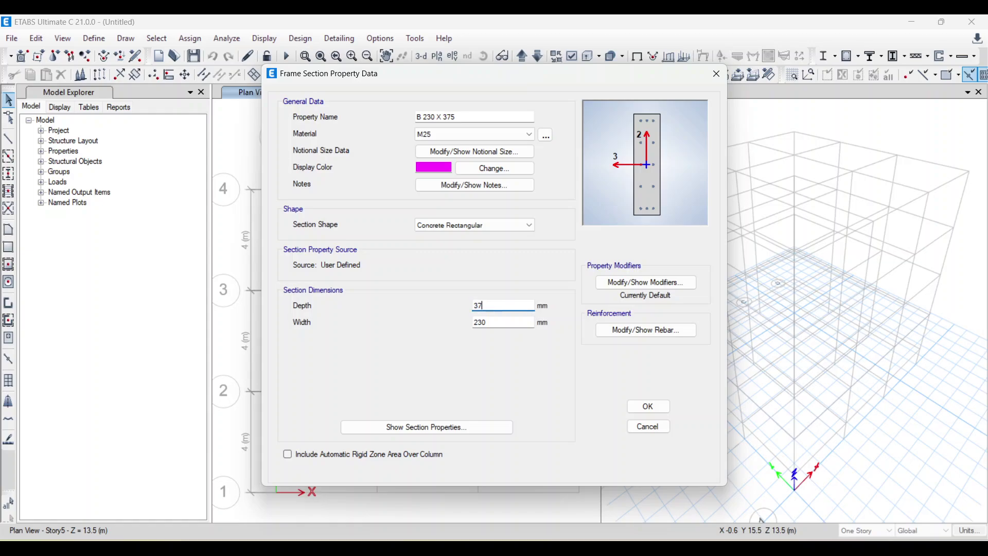
# Set the B 230 X 375 reinforcement to M3 Design Only (Beam) with HYSD550 for longitudinal and confinement bars.
pyautogui.click(653, 336)
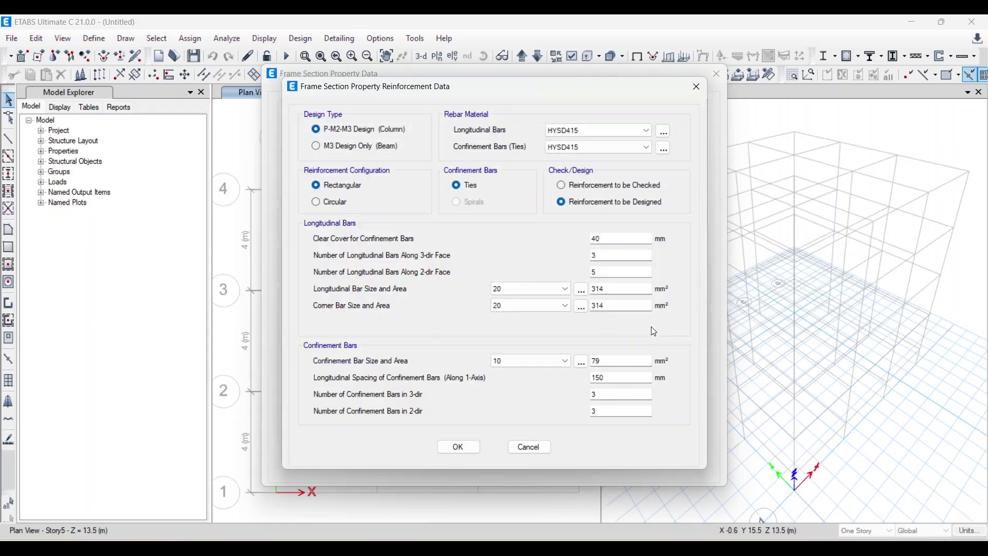
pyautogui.click(318, 146)
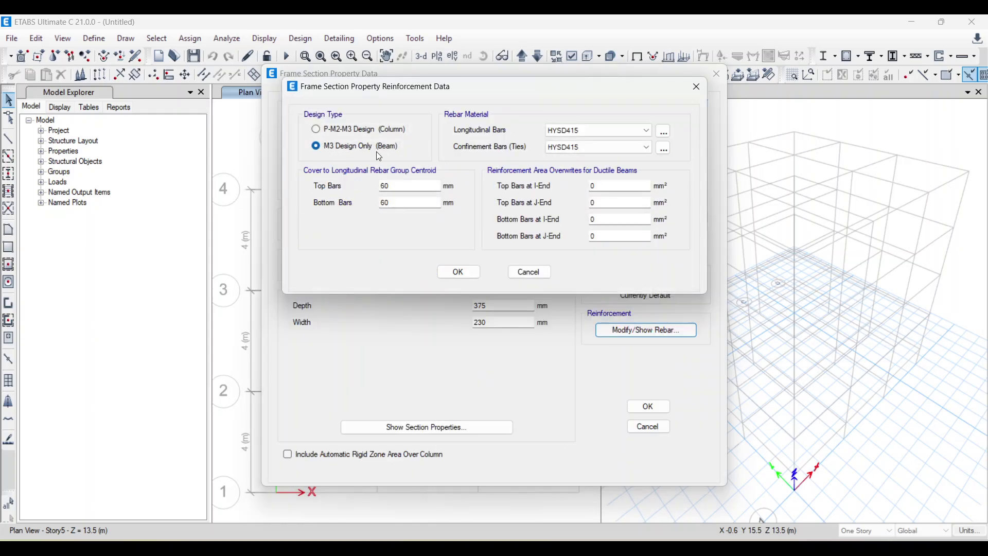
pyautogui.click(633, 132)
pyautogui.click(585, 149)
pyautogui.click(599, 147)
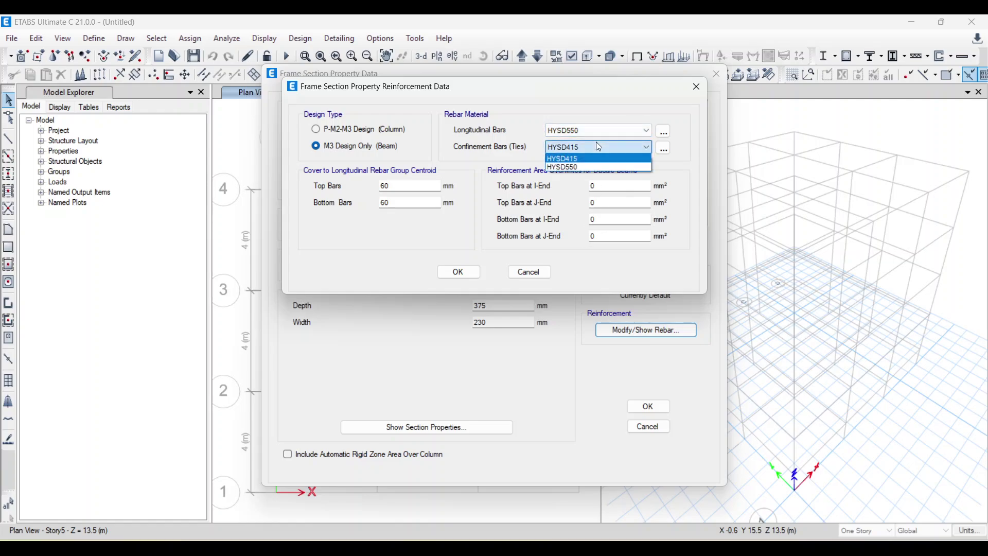
pyautogui.click(568, 166)
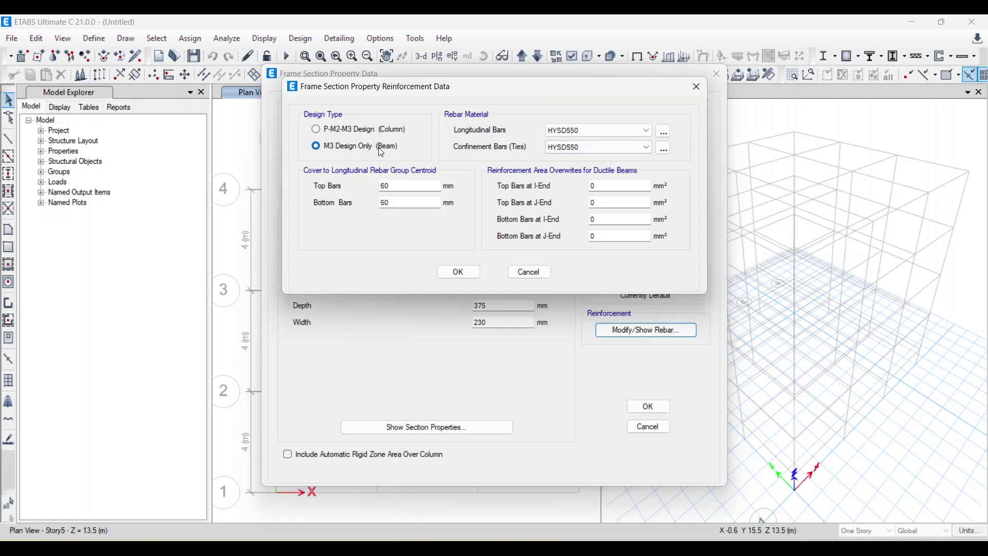
# Set the beam's top and bottom rebar cover to 40 mm and accept the frame section definitions.
pyautogui.doubleClick(394, 183)
pyautogui.write('40')
pyautogui.doubleClick(404, 200)
pyautogui.write('40')
pyautogui.click(448, 272)
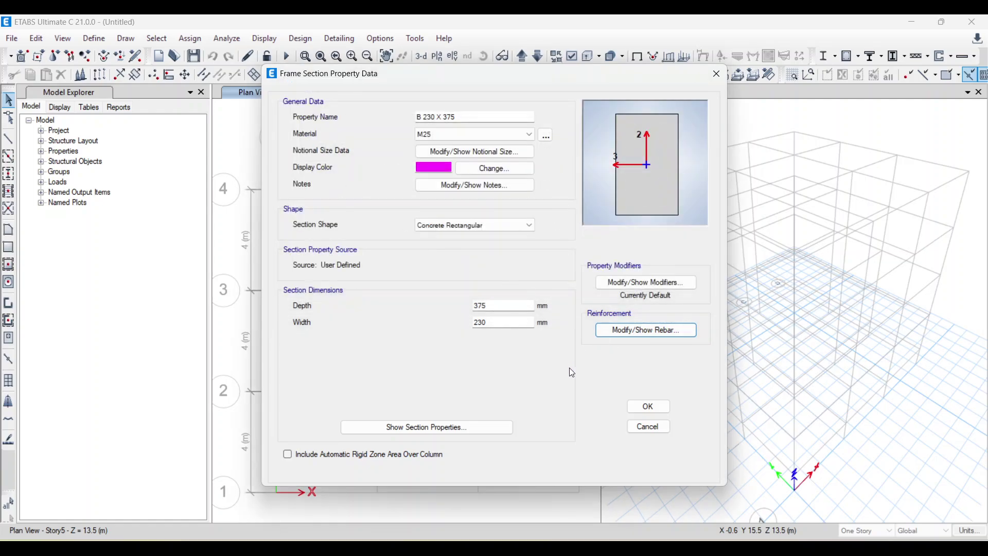
pyautogui.click(647, 406)
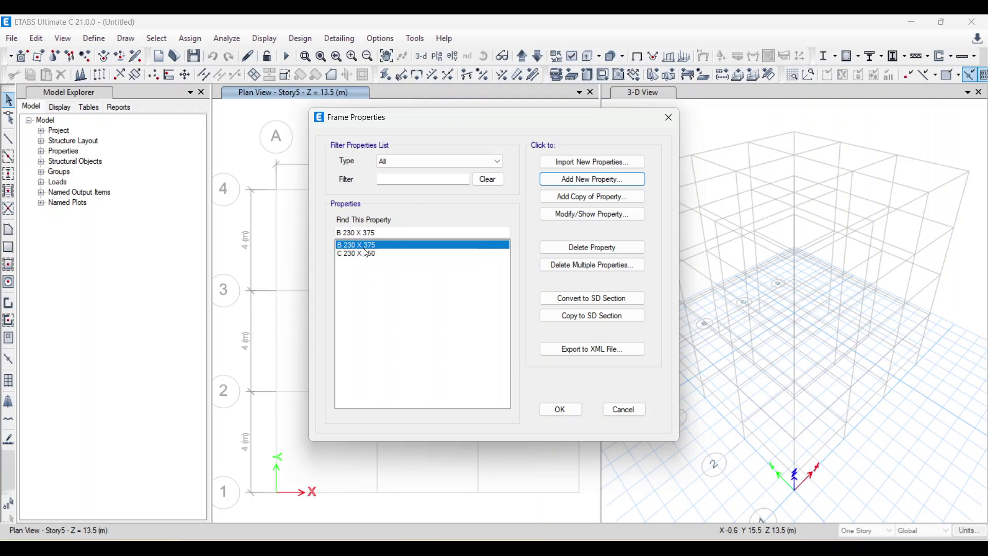
pyautogui.click(553, 412)
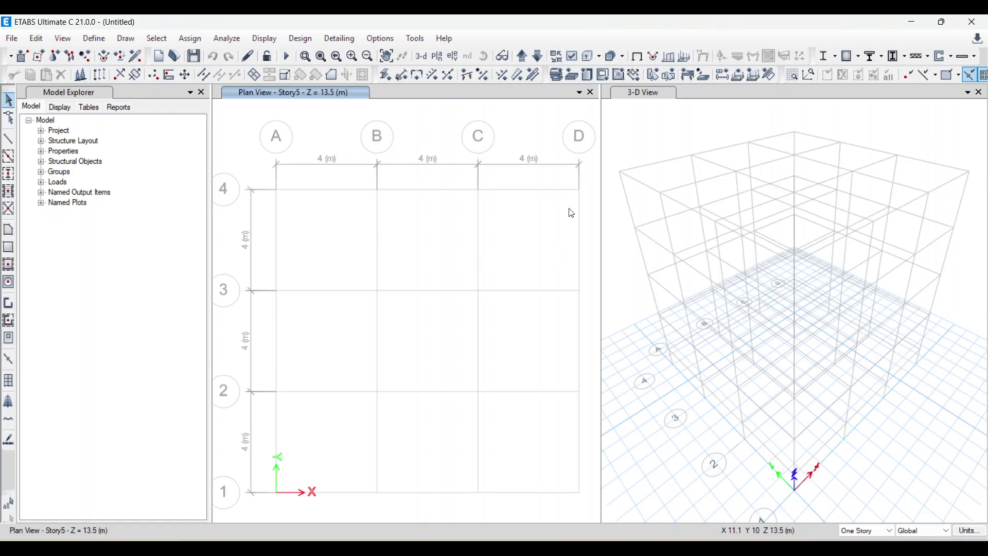
# Delete the Slab1 property from the slab section definitions.
pyautogui.click(85, 41)
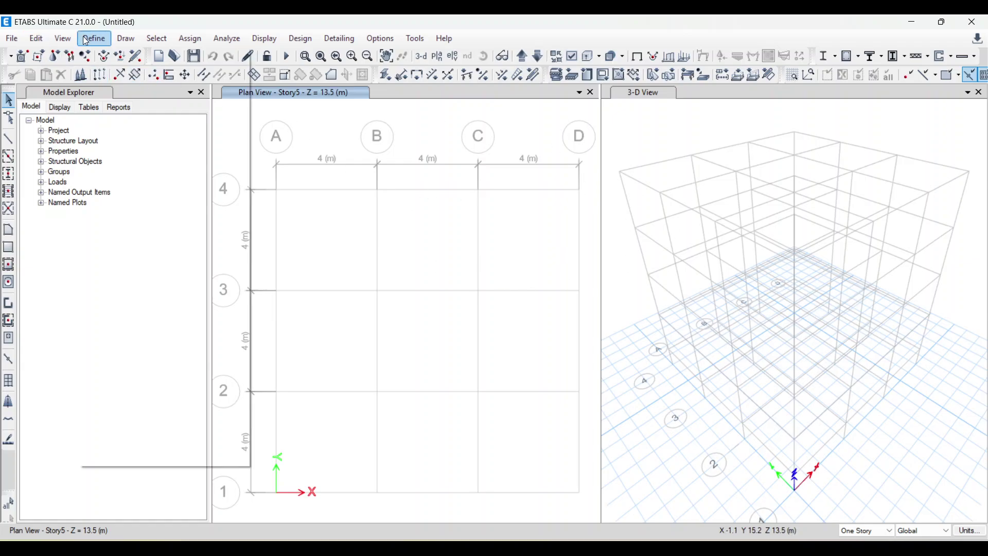
pyautogui.moveTo(124, 77)
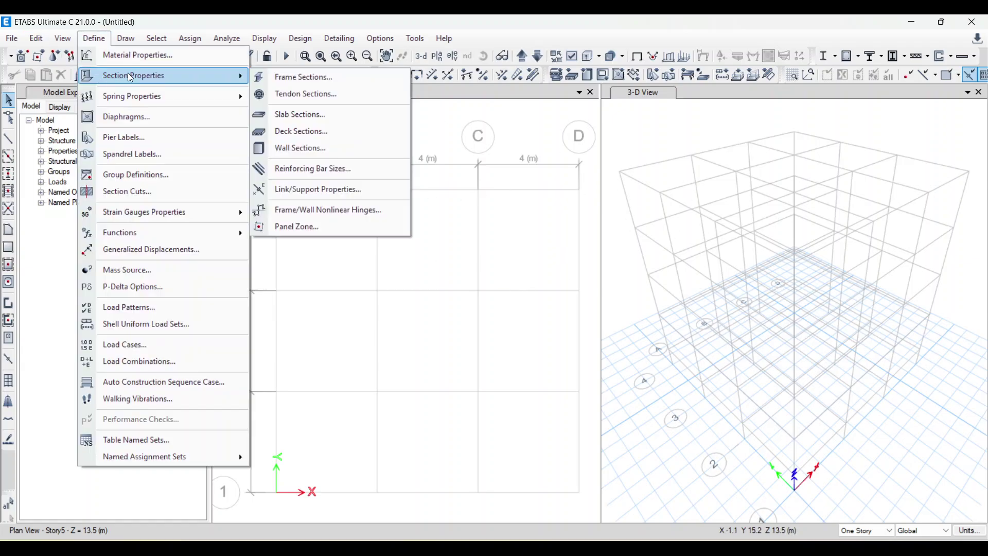
pyautogui.click(315, 117)
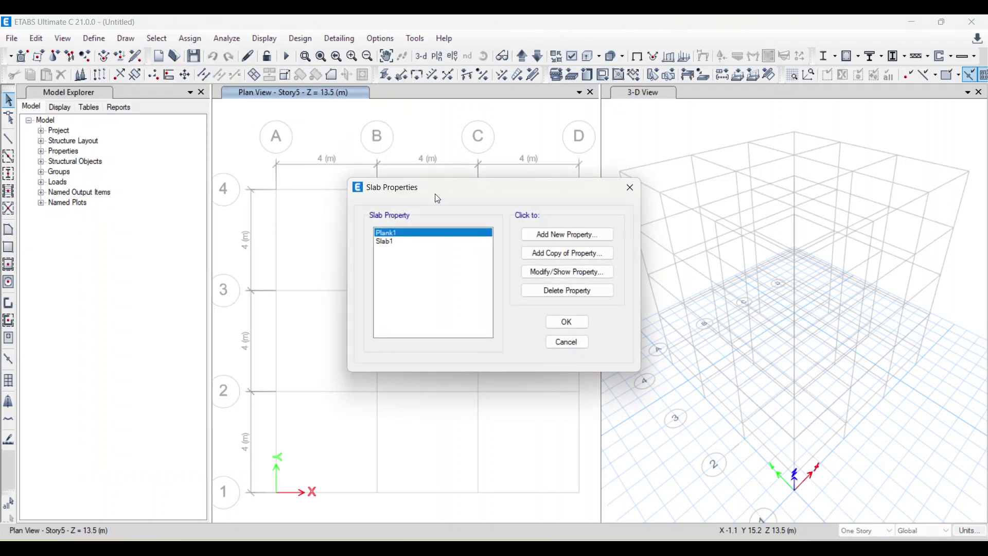
pyautogui.click(389, 241)
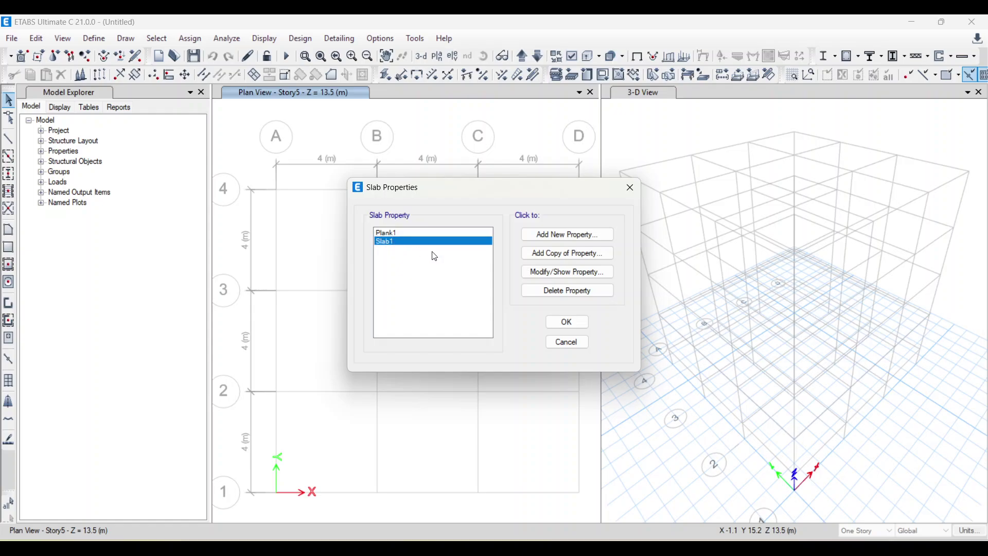
pyautogui.click(558, 289)
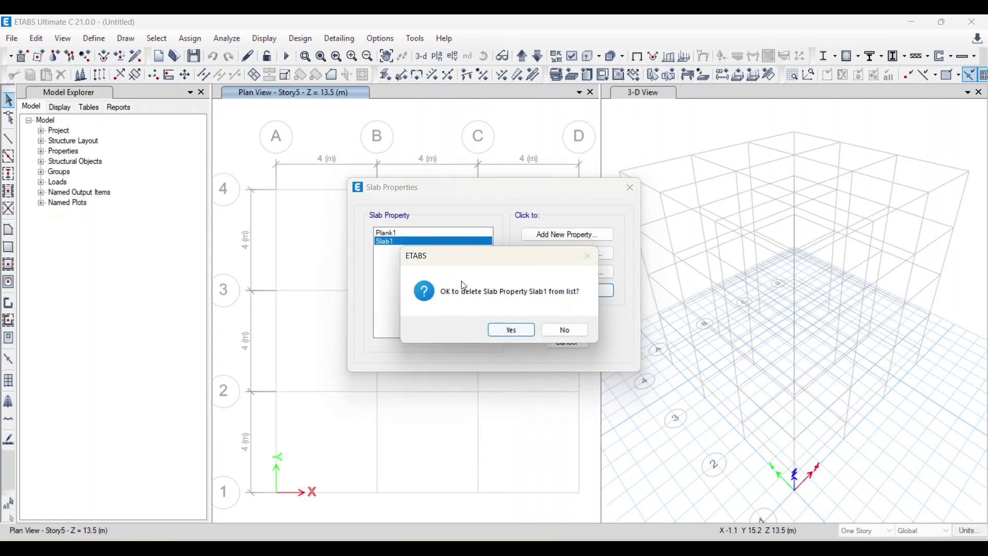
pyautogui.click(515, 331)
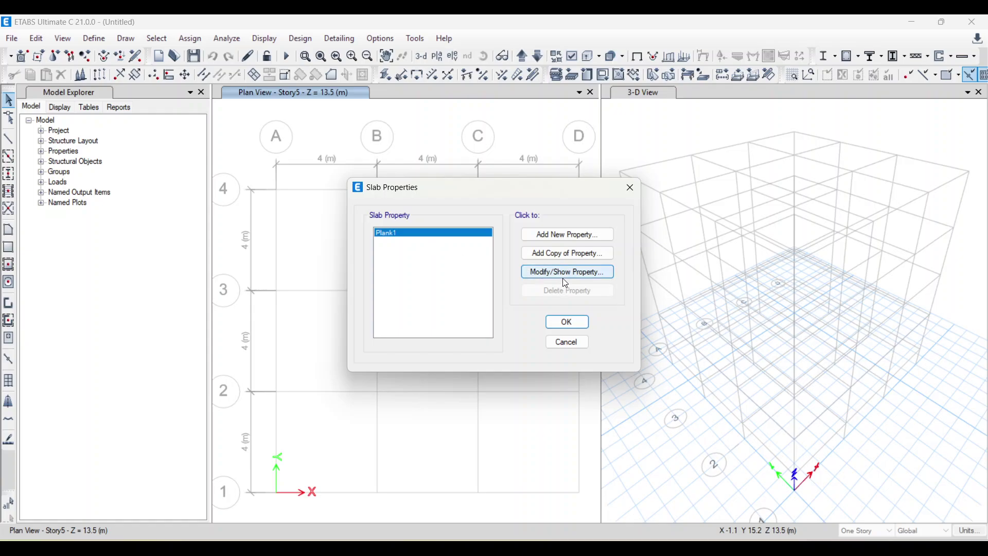
# Add a new slab property named Slab 125 MM with a thickness of 125 mm.
pyautogui.click(568, 235)
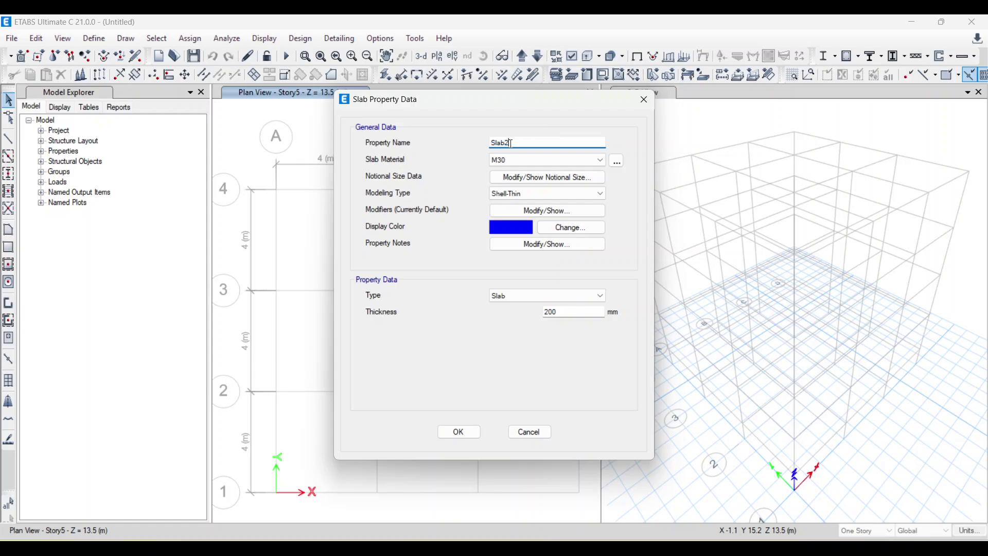
pyautogui.write('Slab 125 MM')
pyautogui.press('Tab')
pyautogui.press('Tab')
pyautogui.click(577, 313)
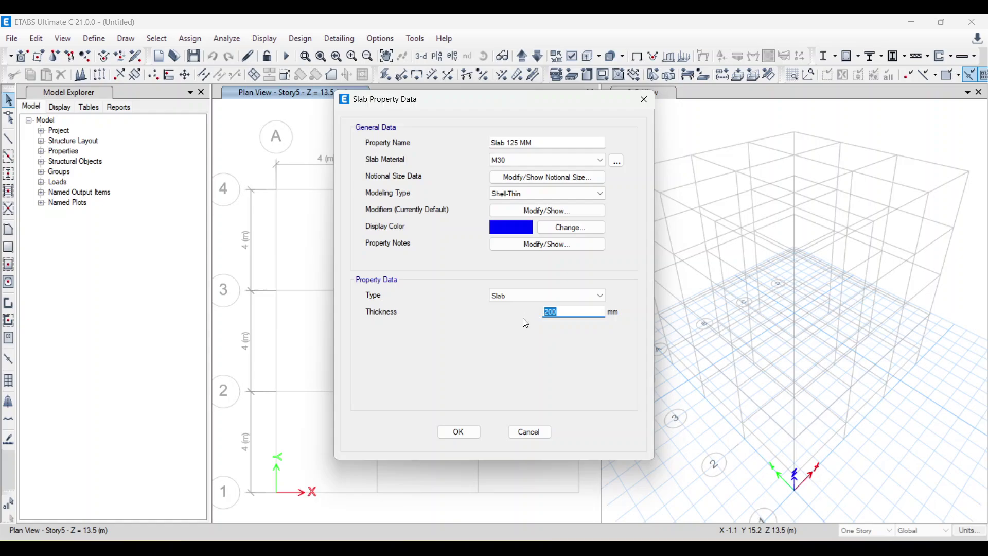
pyautogui.write('125')
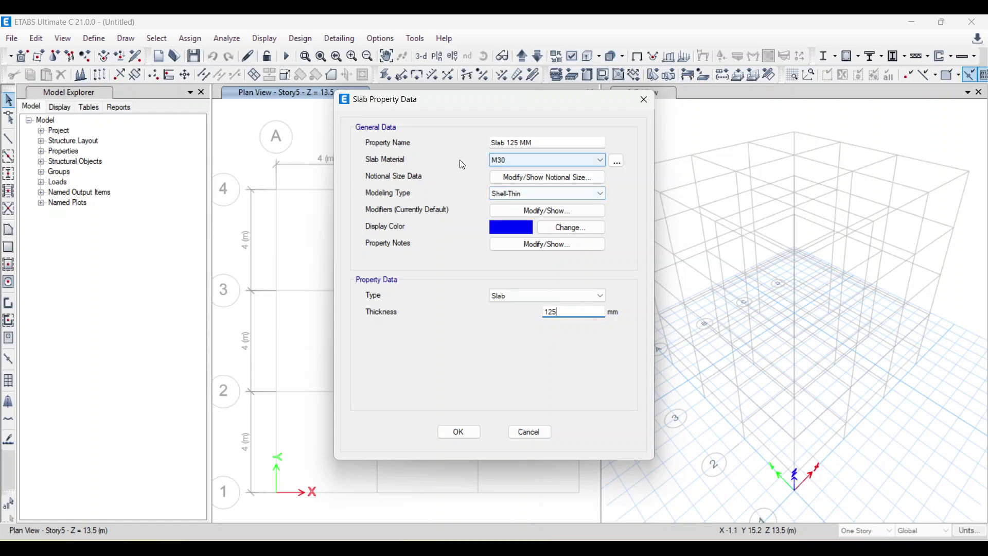
# Assign material M25 to the Slab 125 MM property and set its modeling type to Membrane.
pyautogui.click(520, 159)
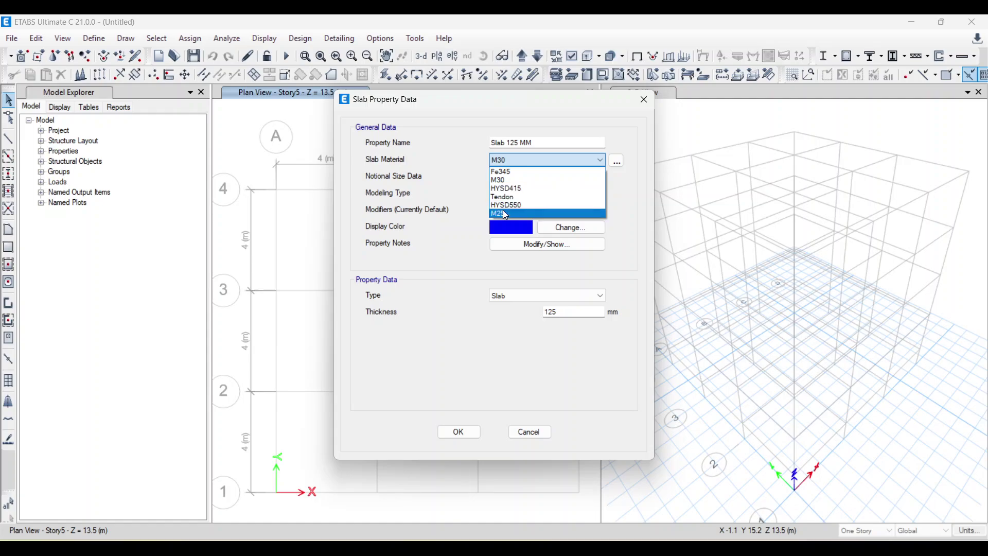
pyautogui.click(505, 213)
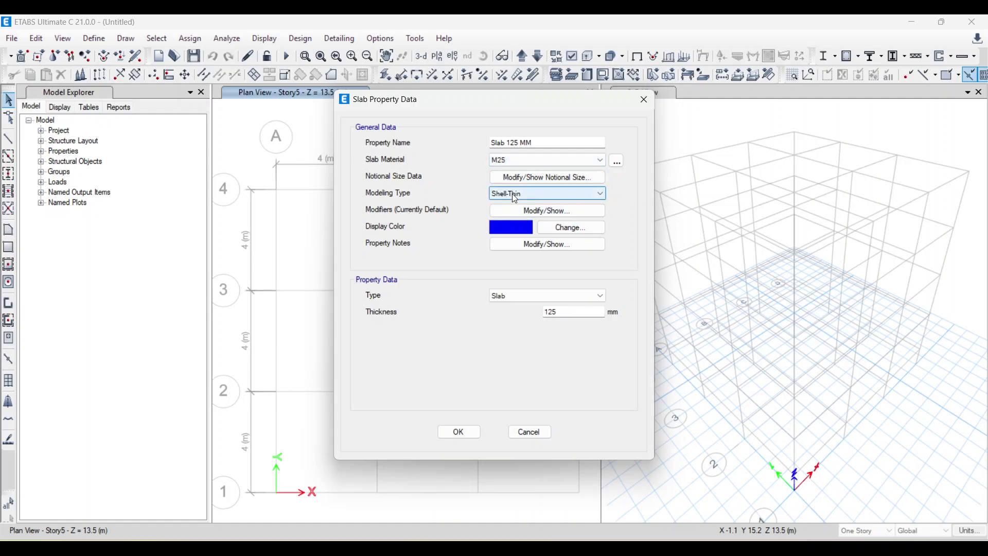
pyautogui.click(545, 192)
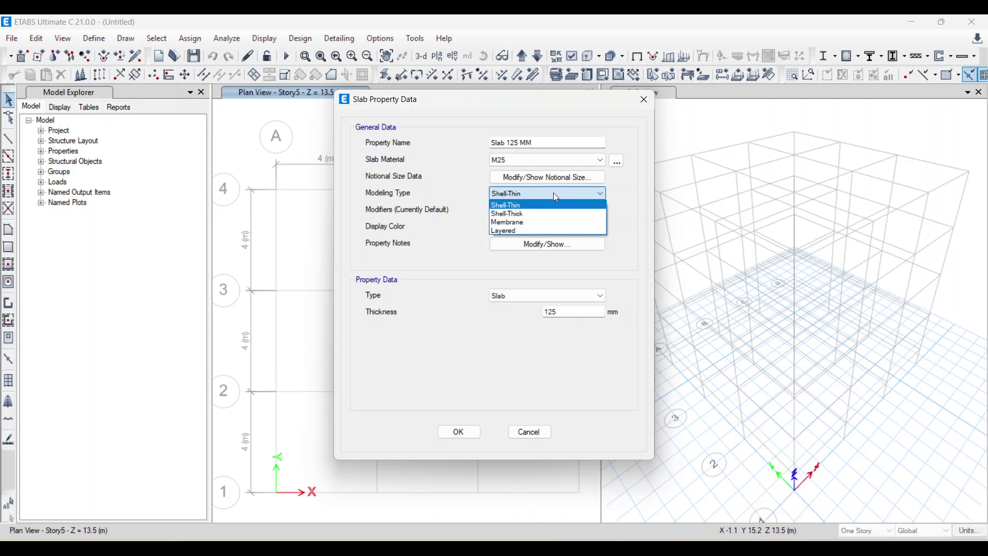
pyautogui.click(516, 222)
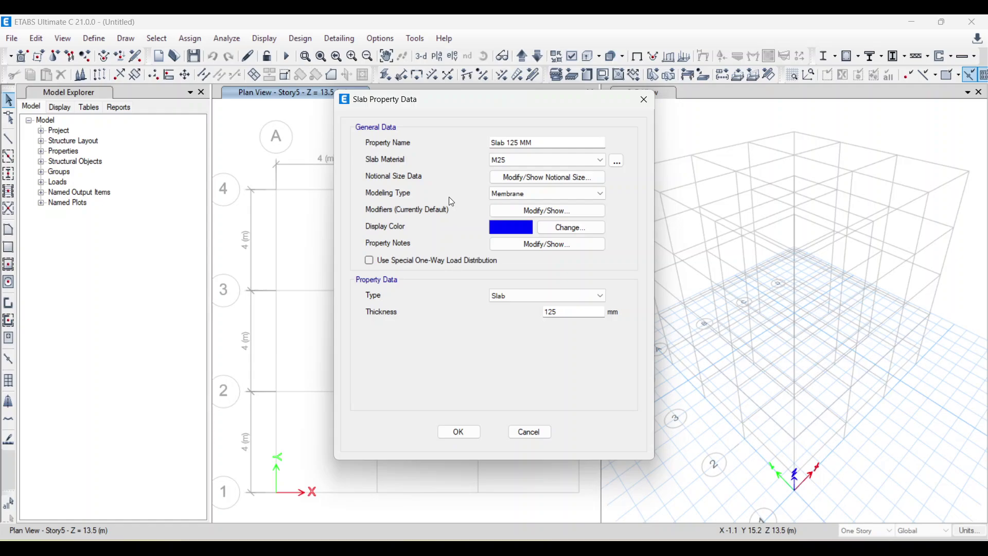
pyautogui.moveTo(512, 108); pyautogui.dragTo(382, 119)
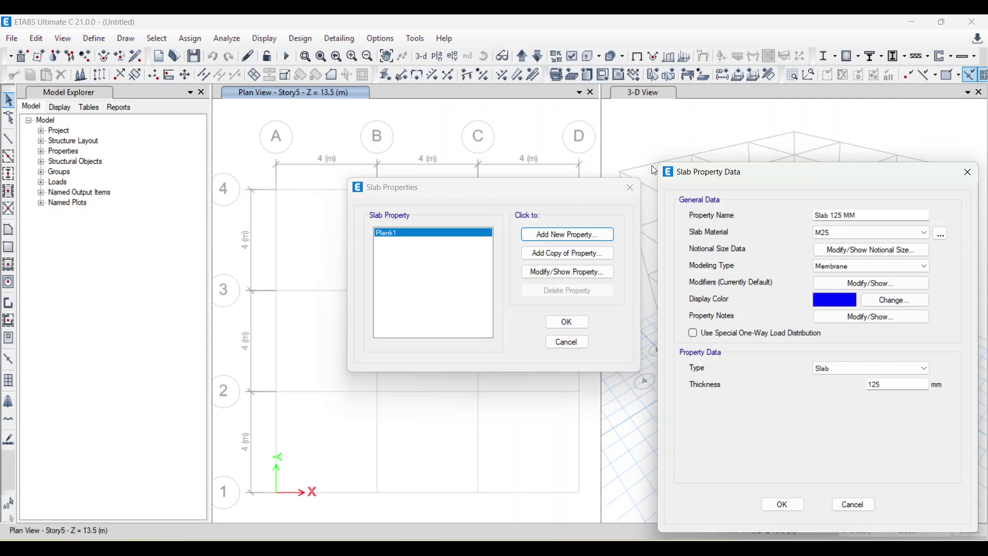
pyautogui.moveTo(793, 170); pyautogui.dragTo(463, 100)
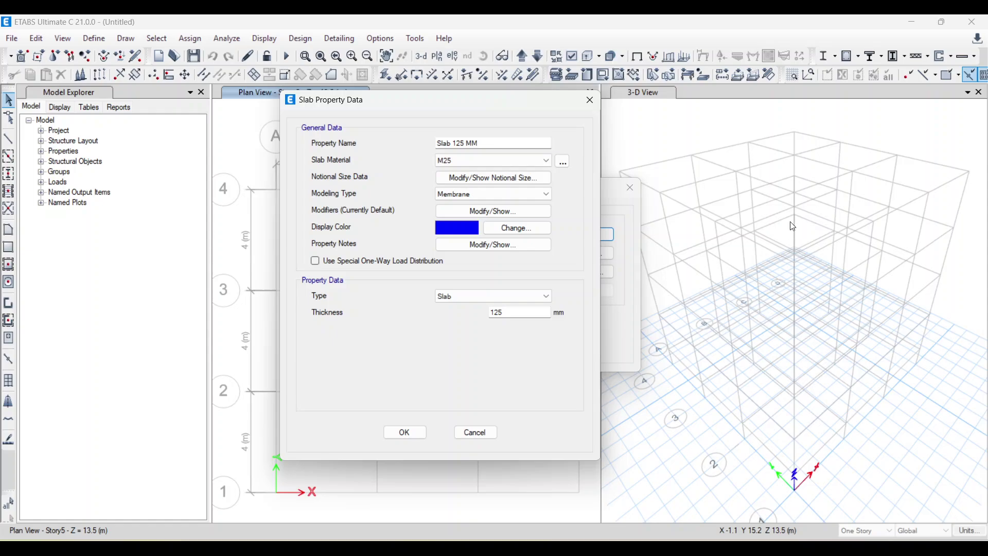
# Change the Slab 125 MM modeling type to Shell-Thin and accept the slab property.
pyautogui.click(479, 194)
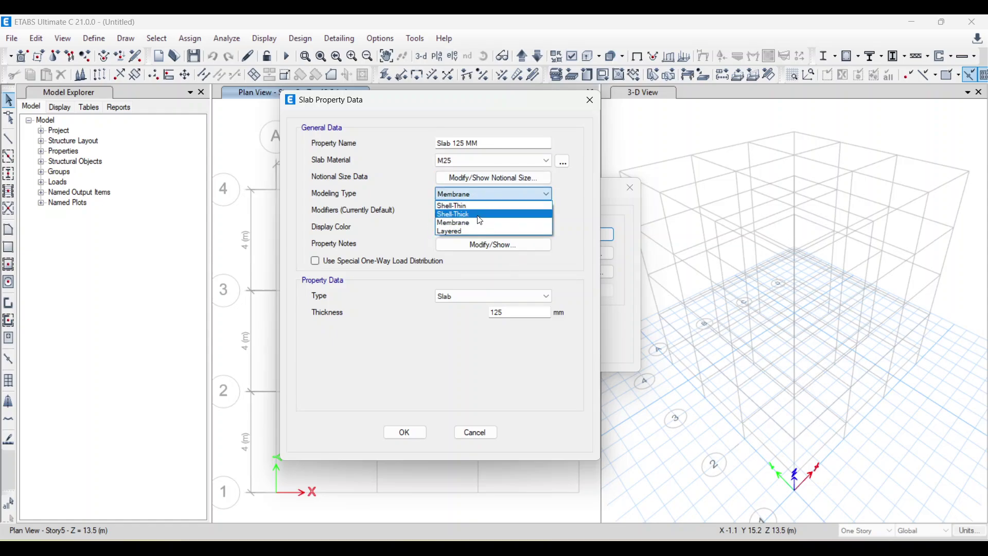
pyautogui.click(482, 206)
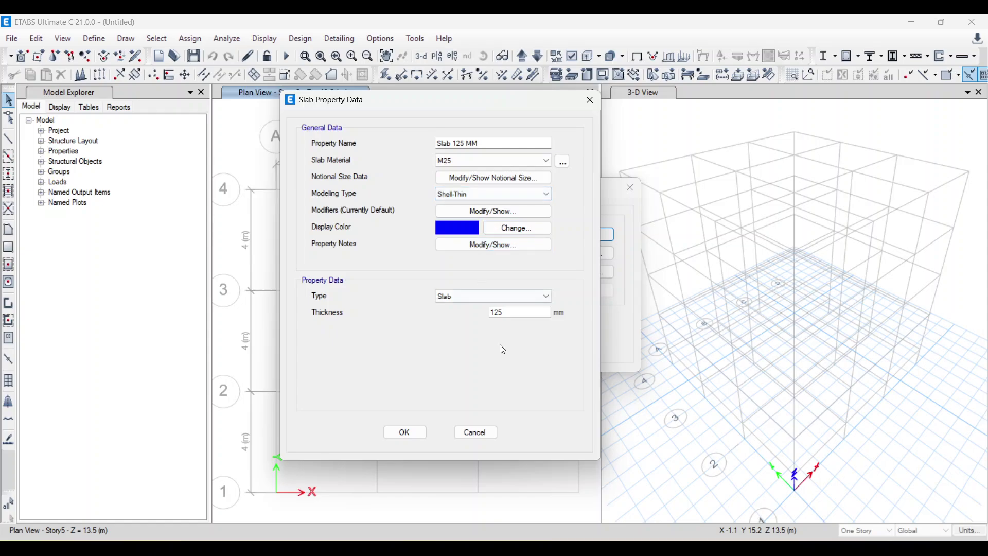
pyautogui.click(407, 433)
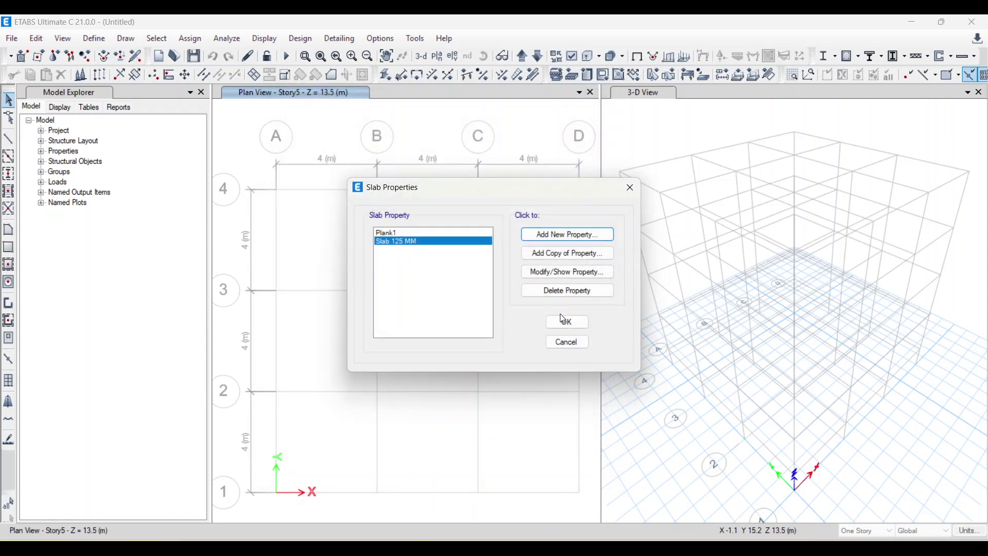
# Delete the Plank1 property and accept the slab section definitions.
pyautogui.click(393, 232)
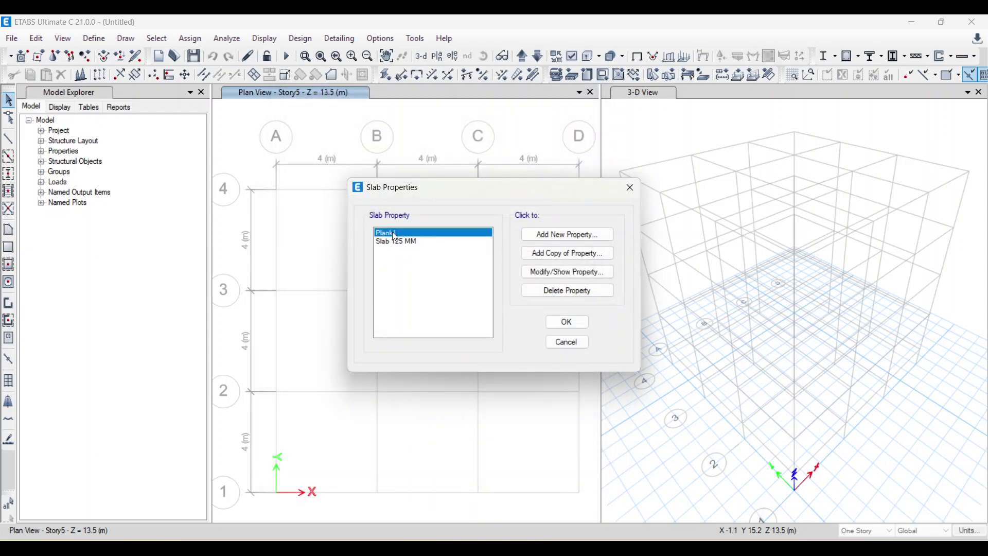
pyautogui.click(567, 291)
pyautogui.click(516, 337)
pyautogui.click(566, 326)
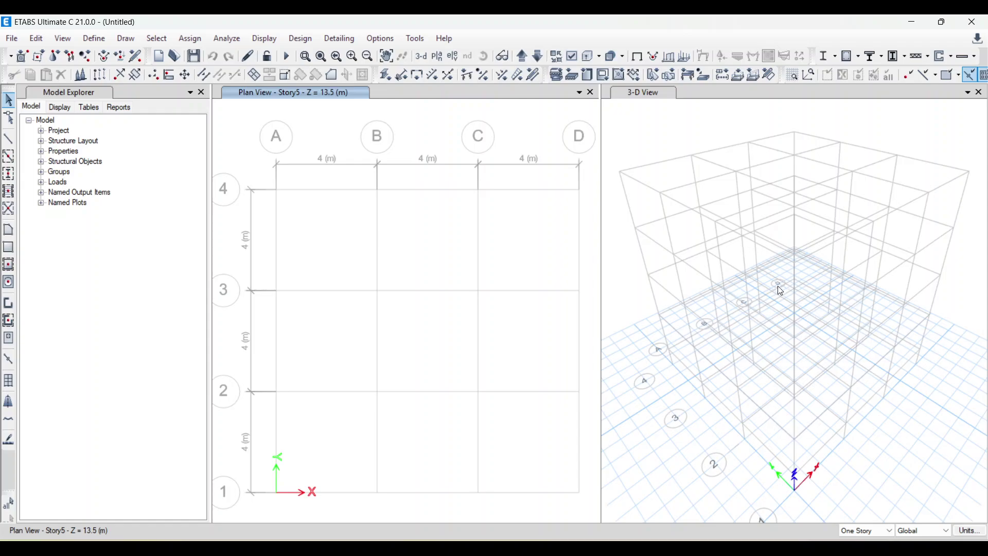
# Apply drawing to All Stories and place C 230 X 450 columns at a 90 degree angle on every grid intersection.
pyautogui.click(888, 533)
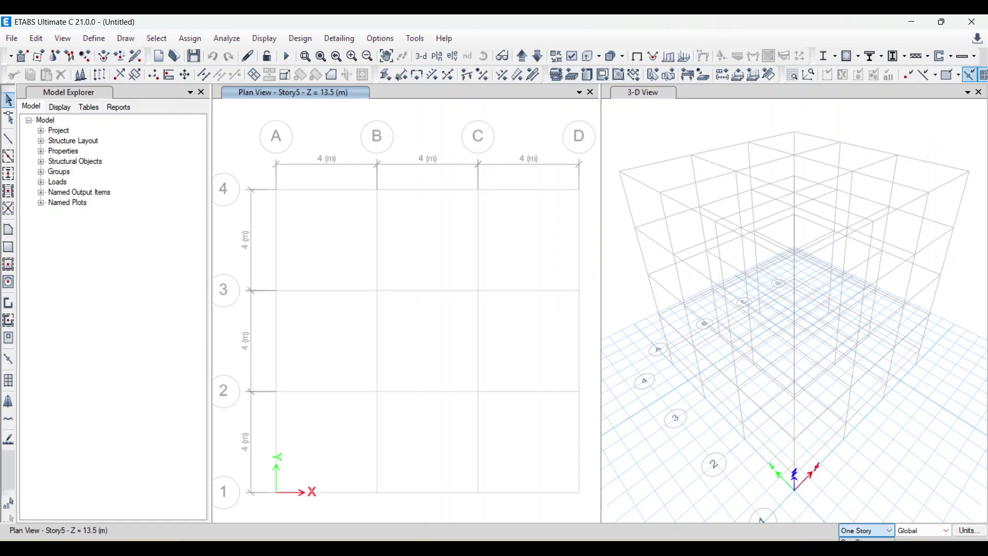
pyautogui.click(865, 546)
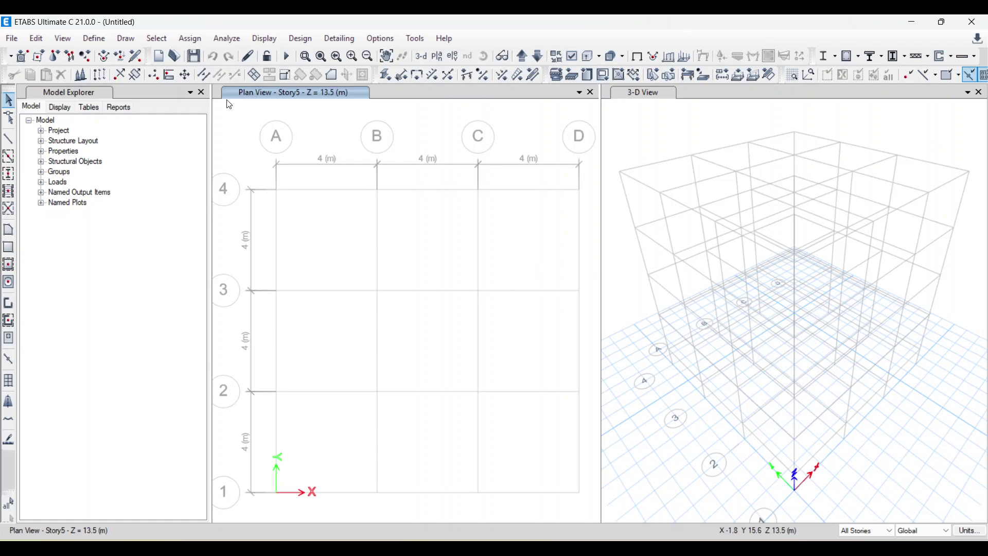
pyautogui.click(7, 175)
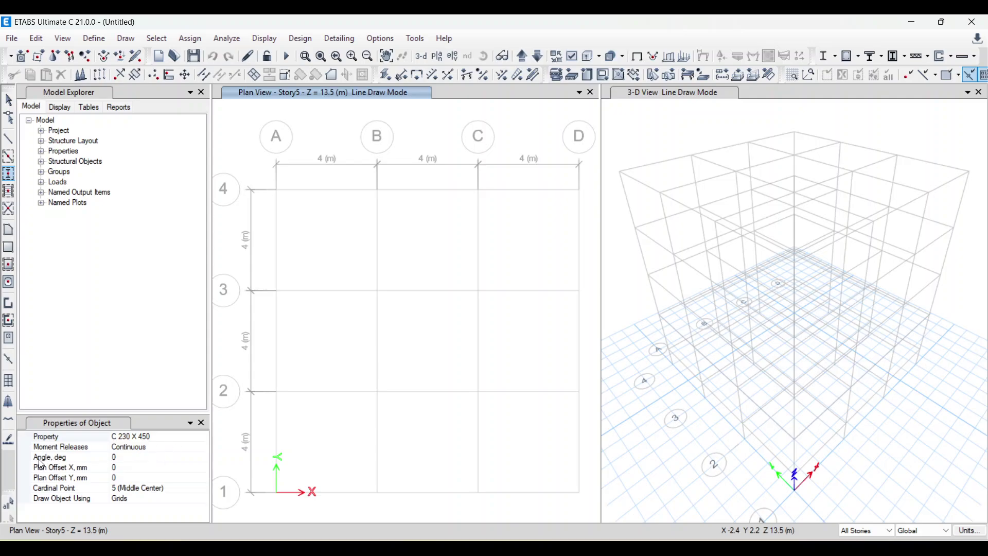
pyautogui.click(112, 456)
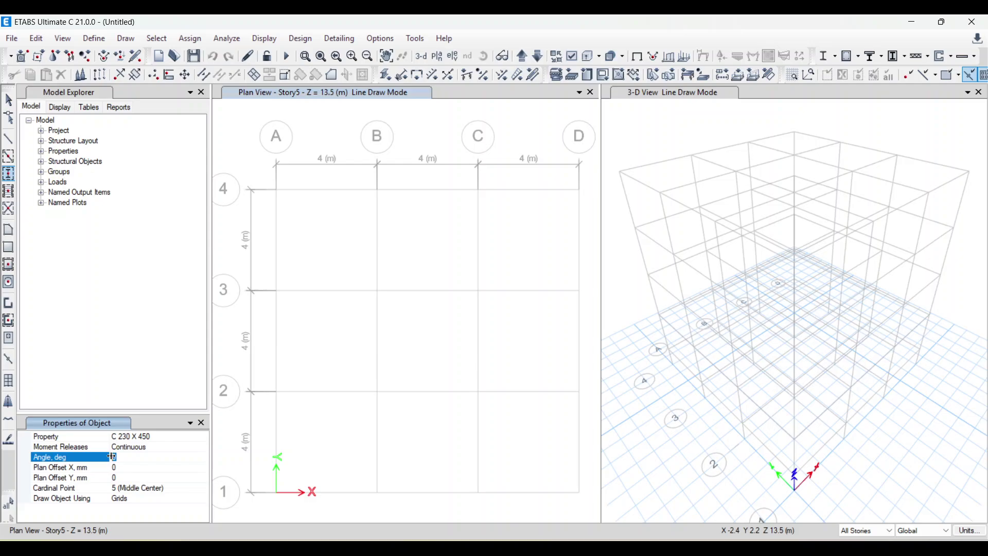
pyautogui.write('90')
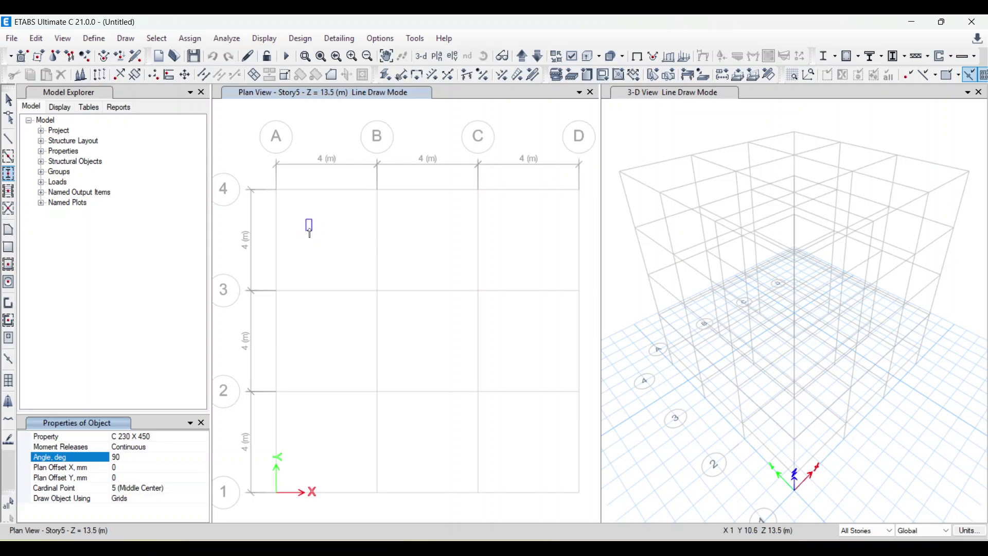
pyautogui.scroll(-3, 315, 213)
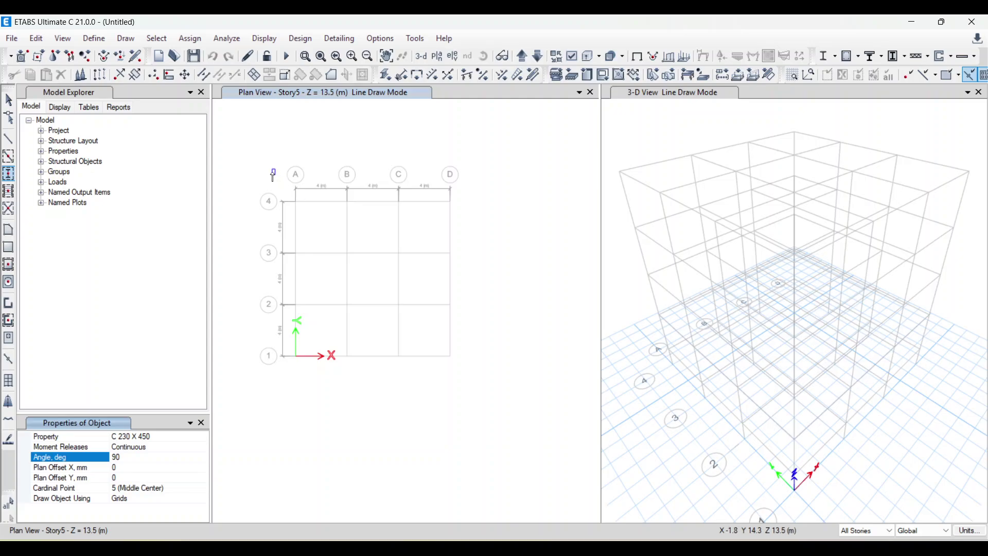
pyautogui.moveTo(272, 172); pyautogui.dragTo(506, 398)
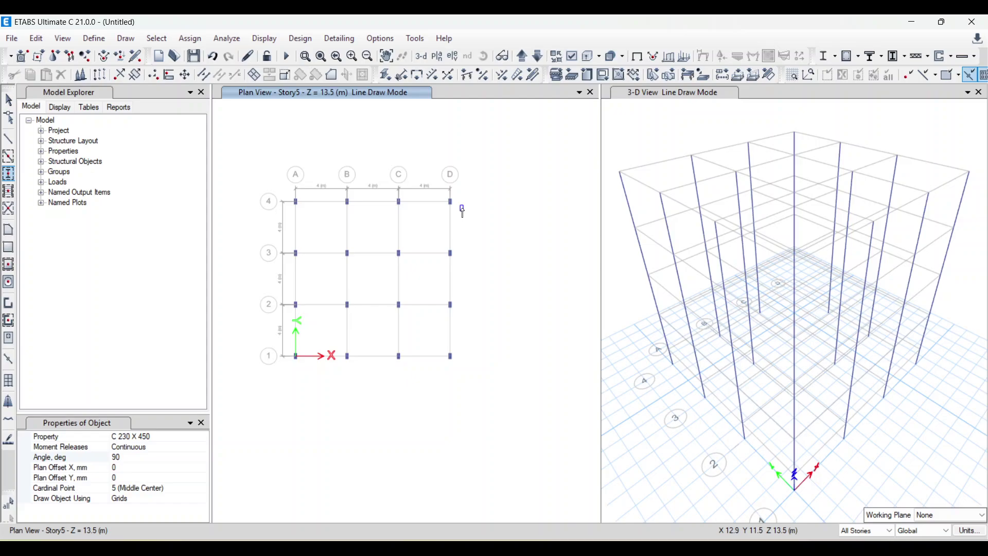
pyautogui.press('Escape')
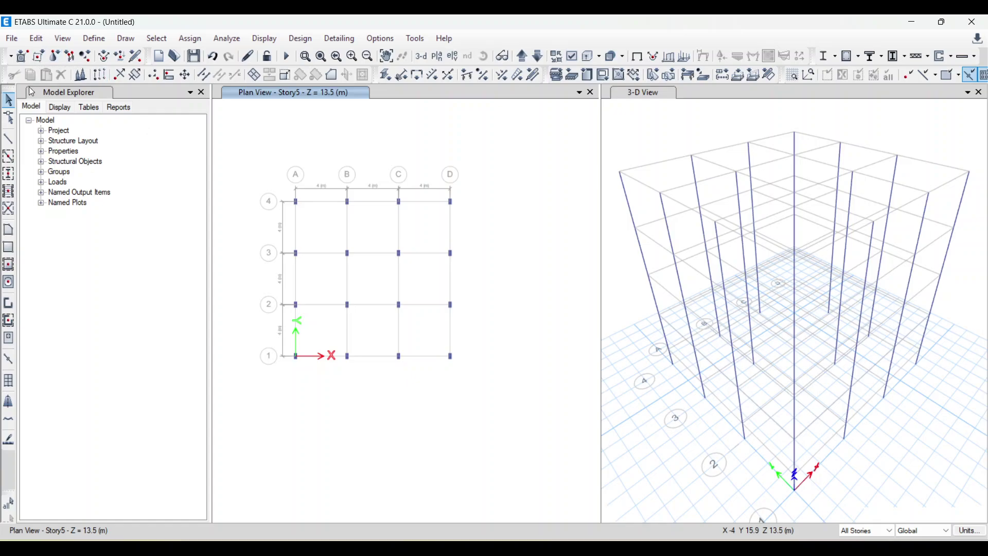
# Draw B 230 X 375 beams along all grid lines of the plan on all stories.
pyautogui.click(9, 157)
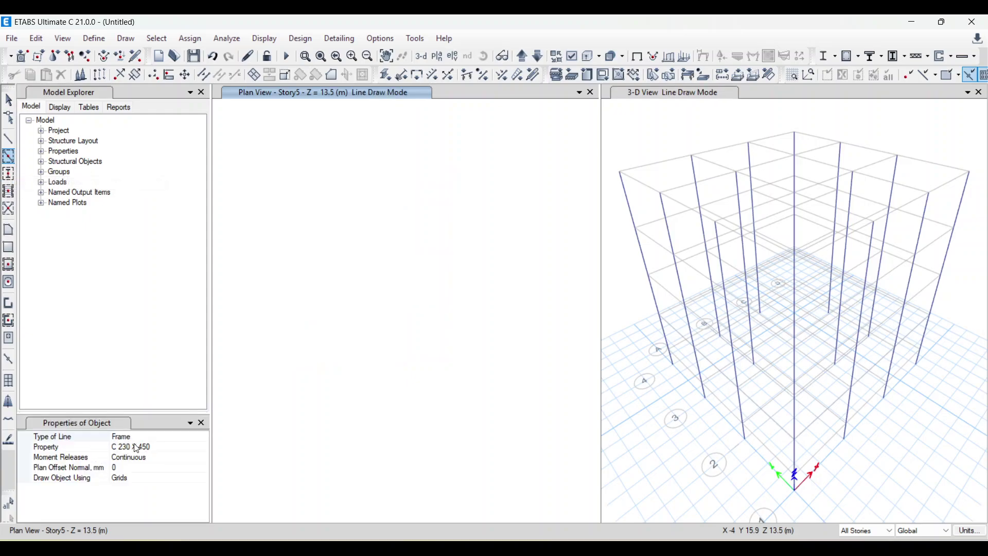
pyautogui.click(200, 449)
pyautogui.click(203, 446)
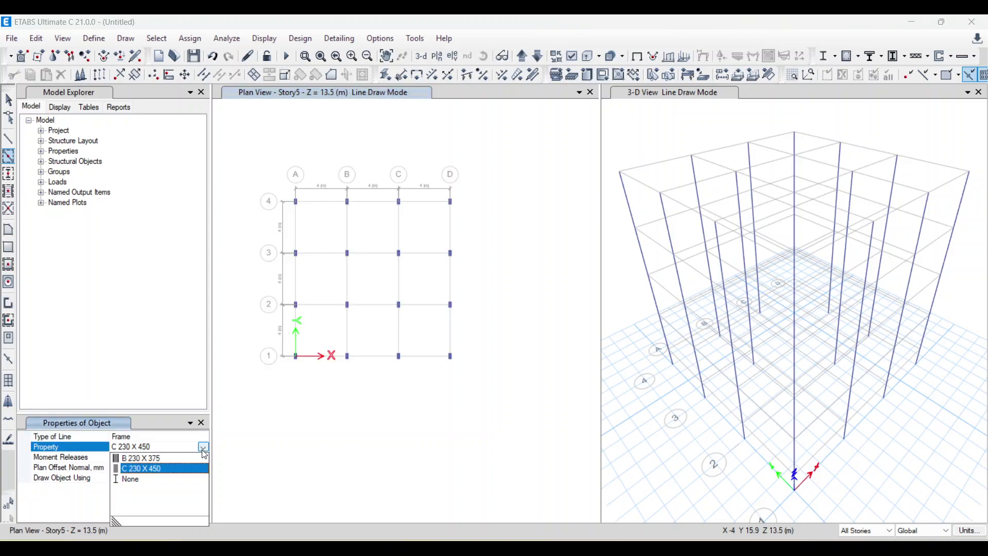
pyautogui.click(152, 458)
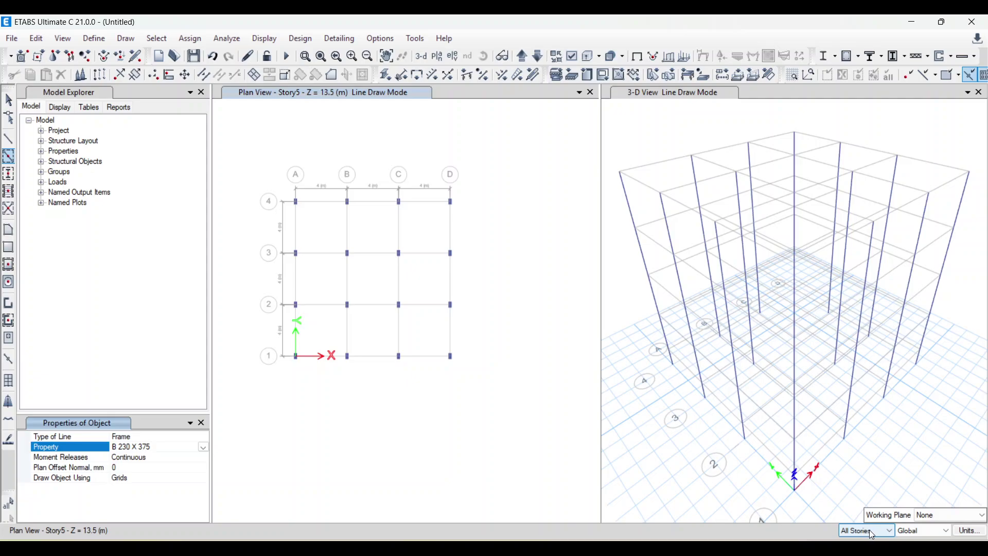
pyautogui.moveTo(244, 151); pyautogui.dragTo(522, 410)
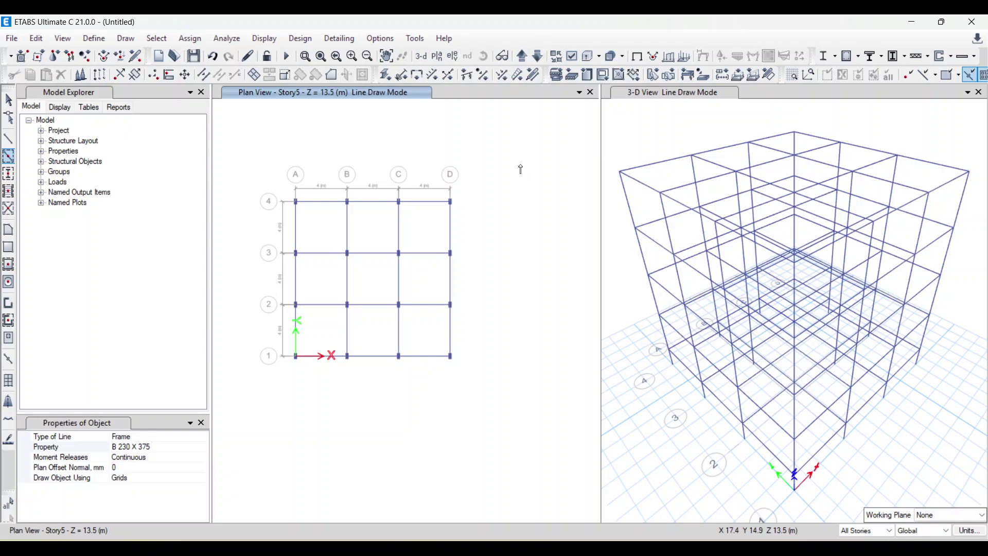
pyautogui.press('Escape')
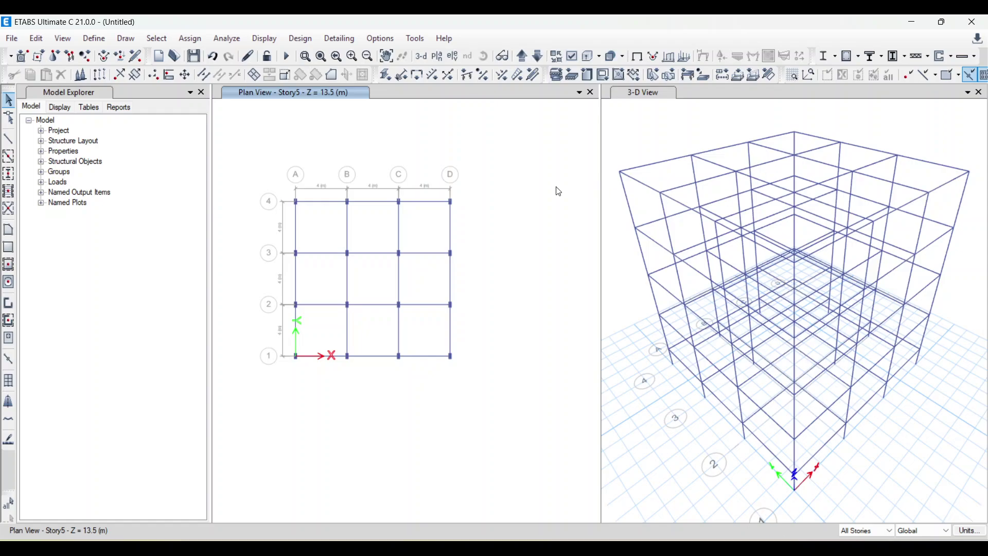
# Fill every grid bay of the plan with Slab 125 MM floor areas on all stories.
pyautogui.click(8, 264)
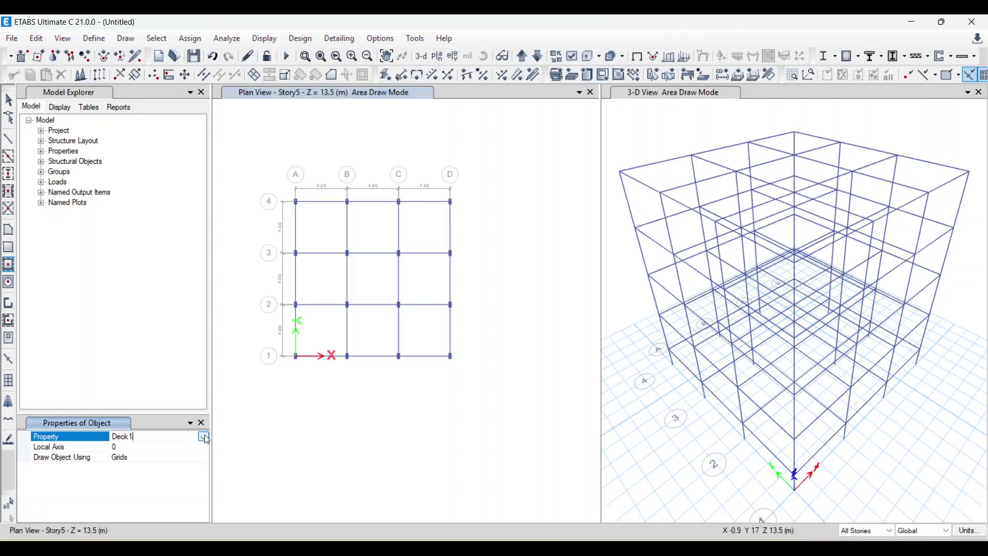
pyautogui.click(204, 435)
pyautogui.click(204, 435)
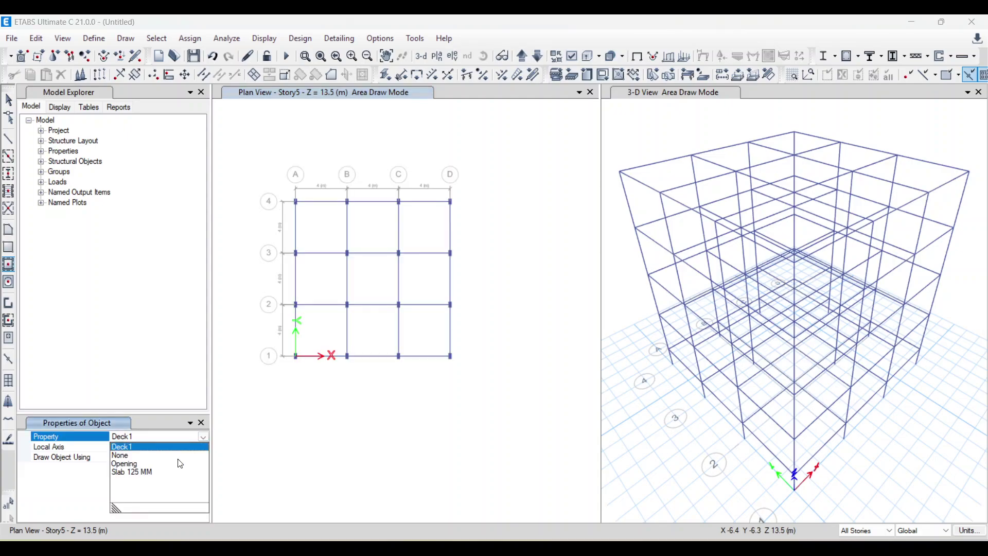
pyautogui.click(152, 471)
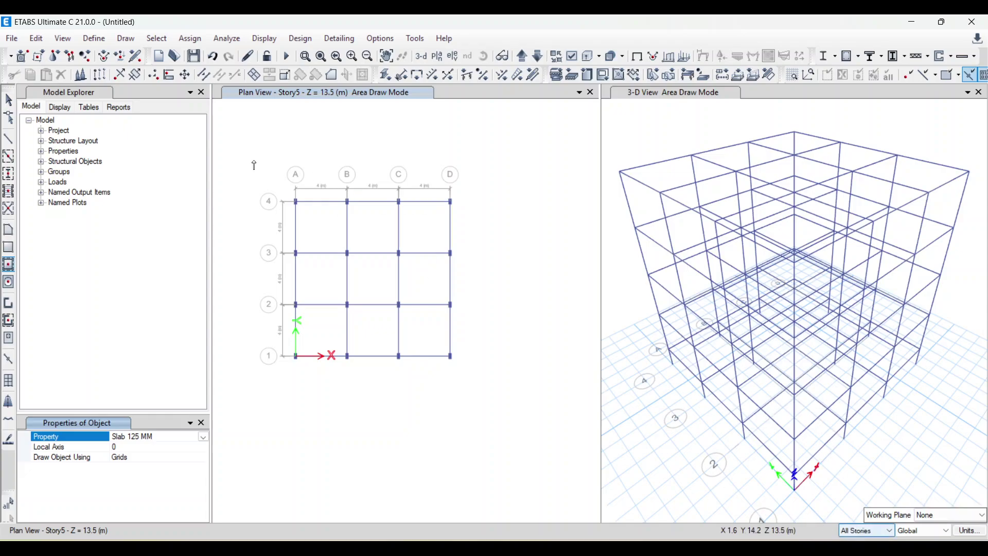
pyautogui.moveTo(246, 157); pyautogui.dragTo(525, 406)
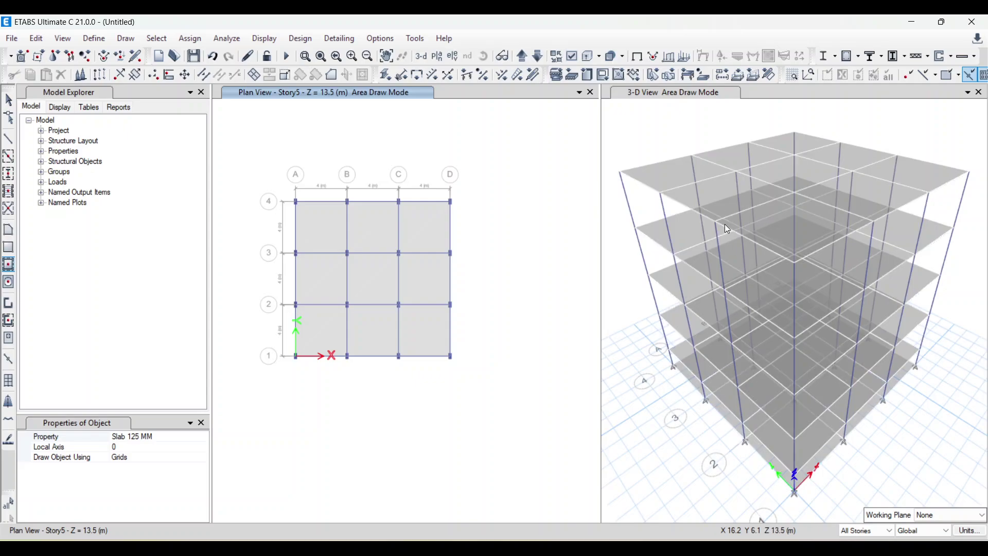
pyautogui.press('Escape')
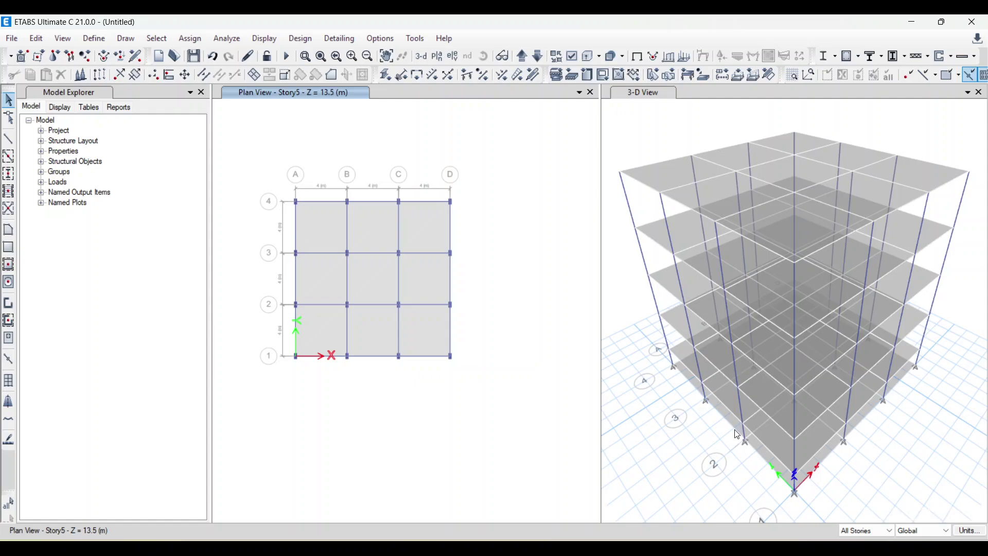
# Open the story data for editing and rename Story1 as PLINTH and Story2 as GF.
pyautogui.scroll(3, 735, 447)
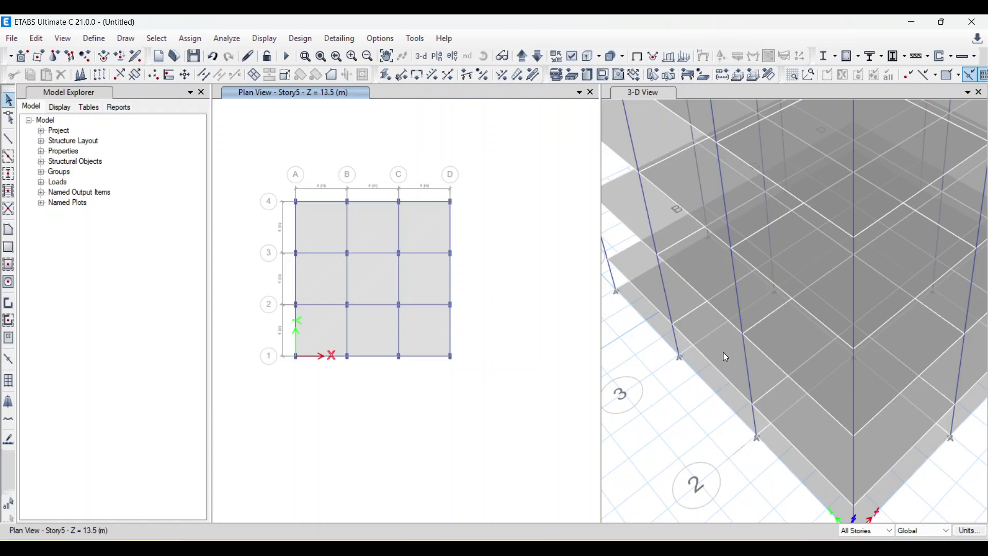
pyautogui.rightClick(473, 120)
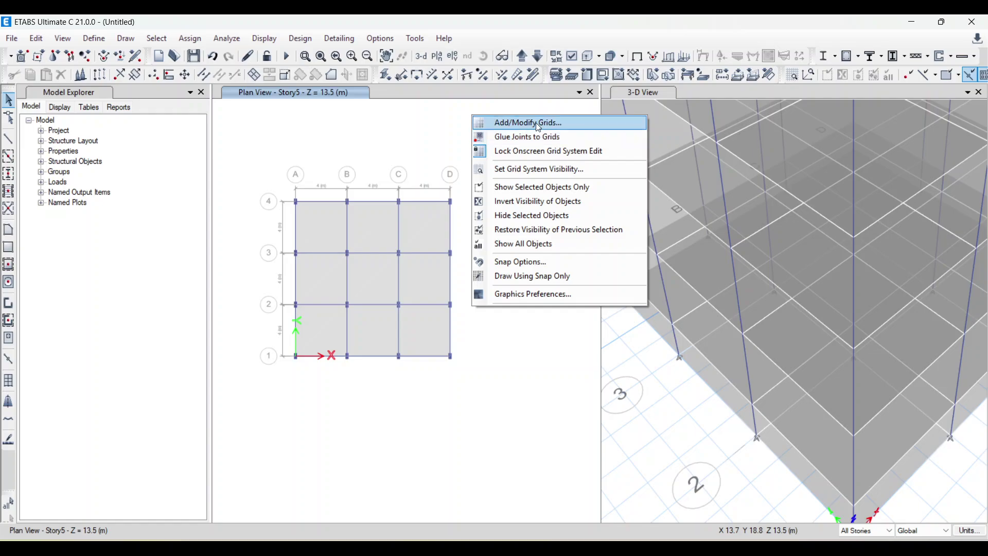
pyautogui.click(554, 123)
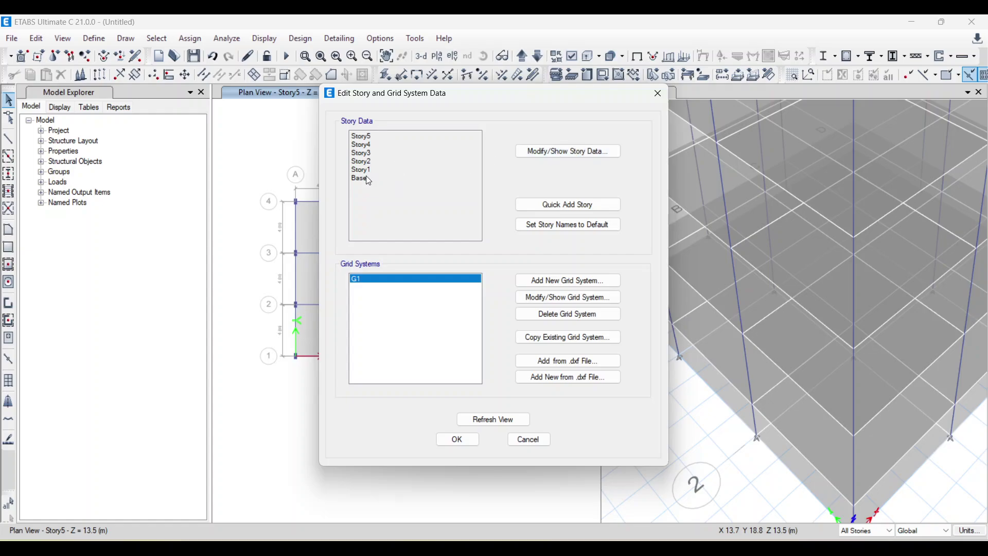
pyautogui.click(571, 150)
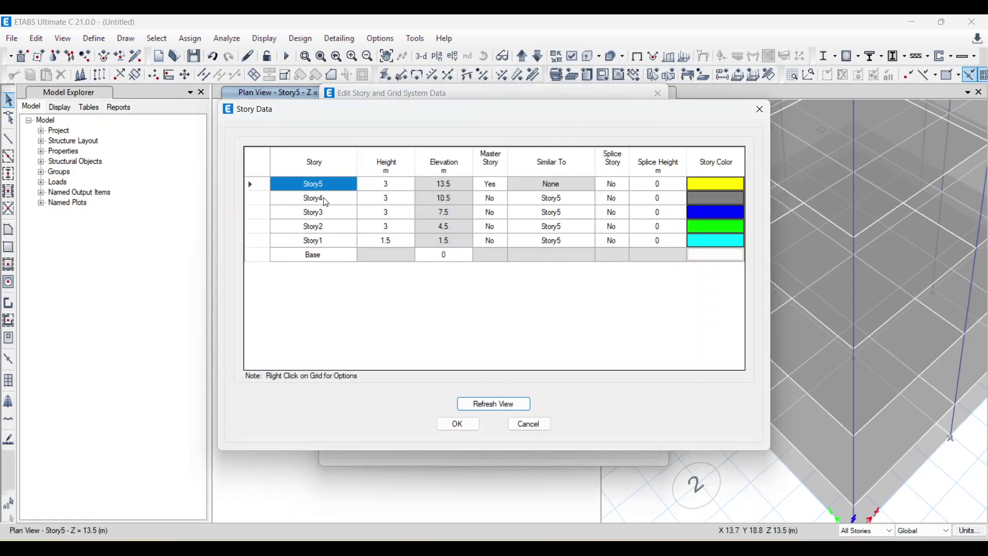
pyautogui.doubleClick(331, 240)
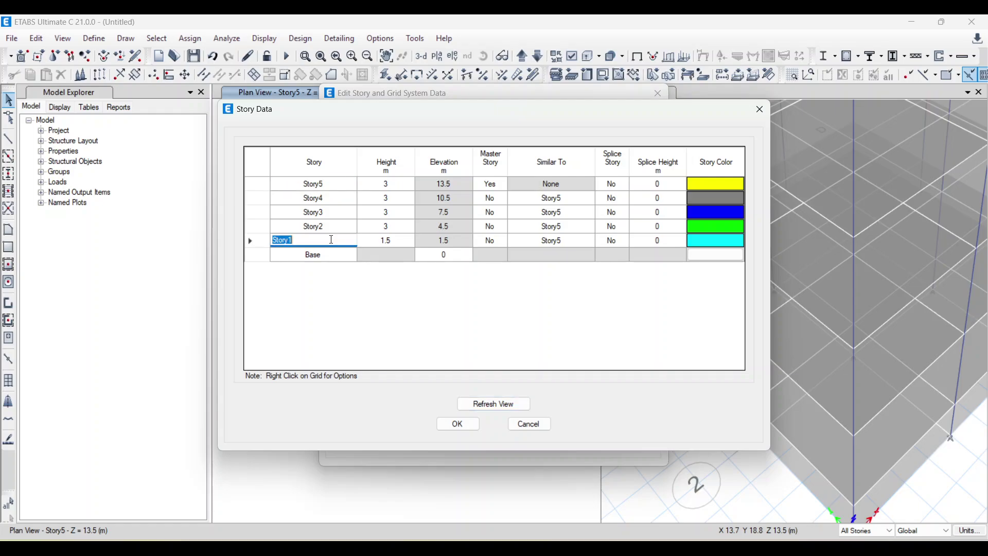
pyautogui.press('BackSpace')
pyautogui.write('PLINTH')
pyautogui.doubleClick(339, 229)
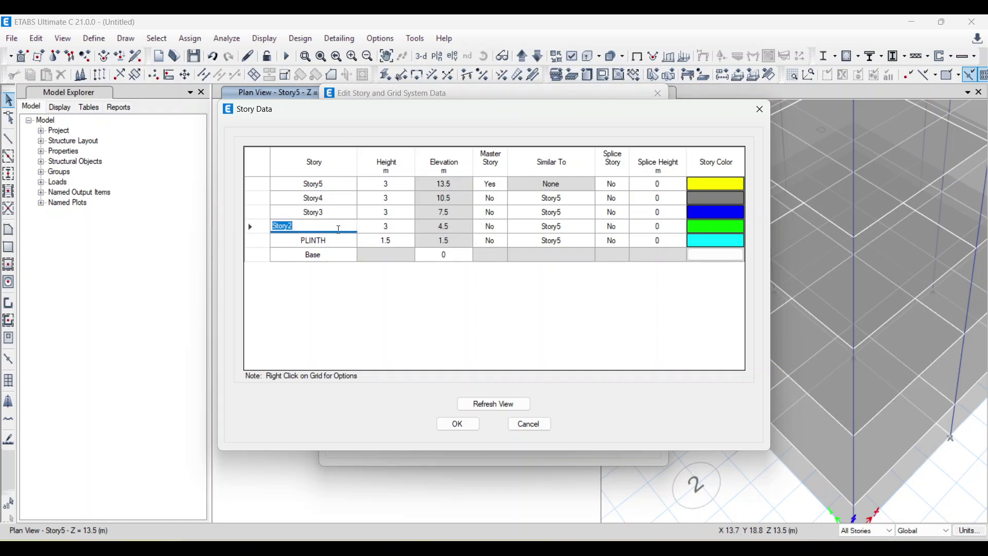
pyautogui.press('BackSpace')
pyautogui.write('GF')
# Rename Story3, Story4 and Story5 as 1ST FLOOR, 2ND FLOOR and 3RD FLOOR, then refresh the view and accept the story data.
pyautogui.doubleClick(333, 214)
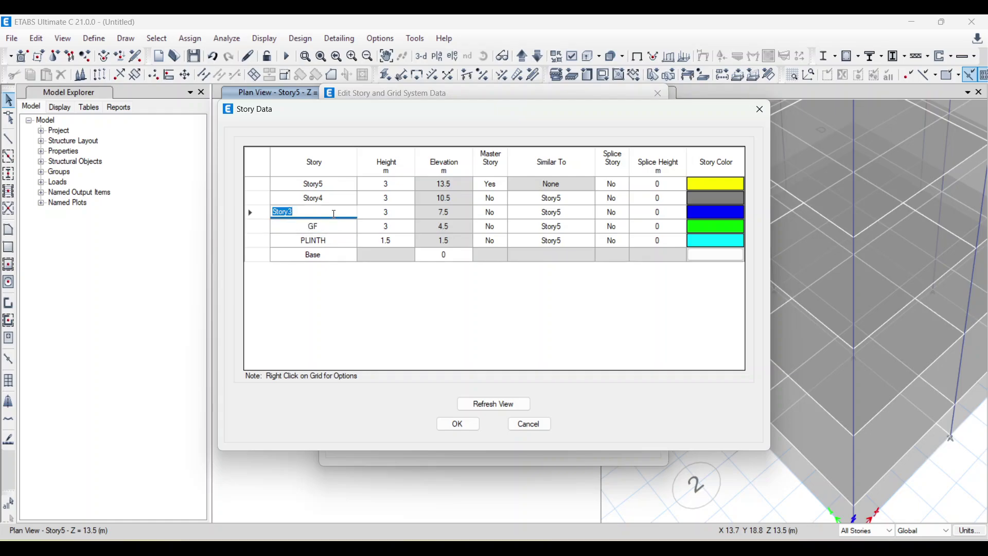
pyautogui.press('BackSpace')
pyautogui.doubleClick(328, 198)
pyautogui.press('BackSpace')
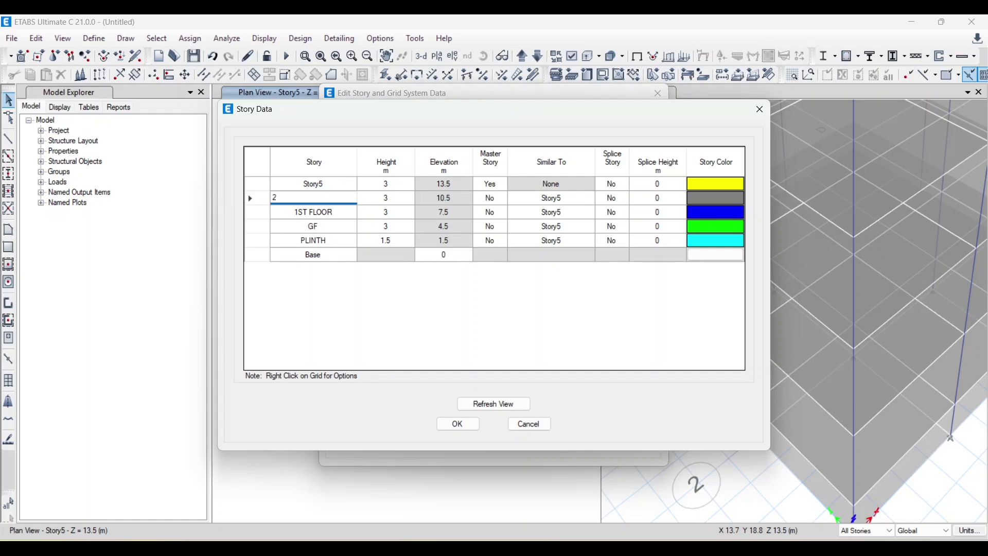
pyautogui.write('2ND FLOOR')
pyautogui.doubleClick(328, 186)
pyautogui.write('3')
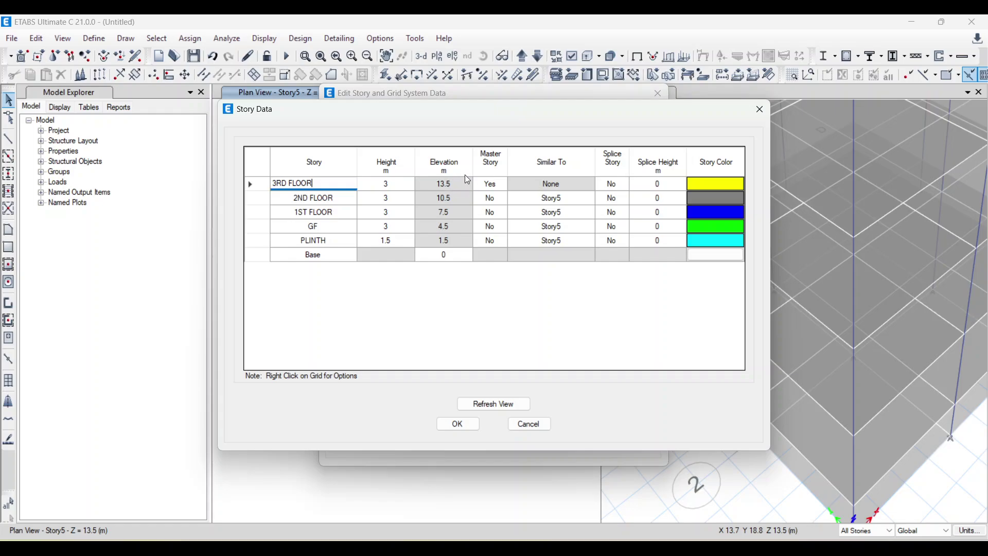
pyautogui.click(494, 404)
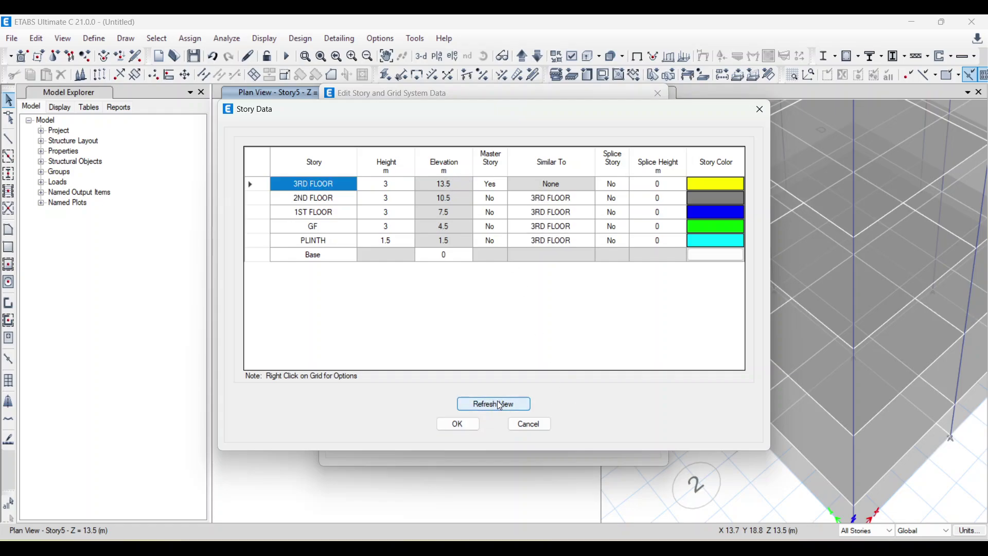
pyautogui.click(470, 421)
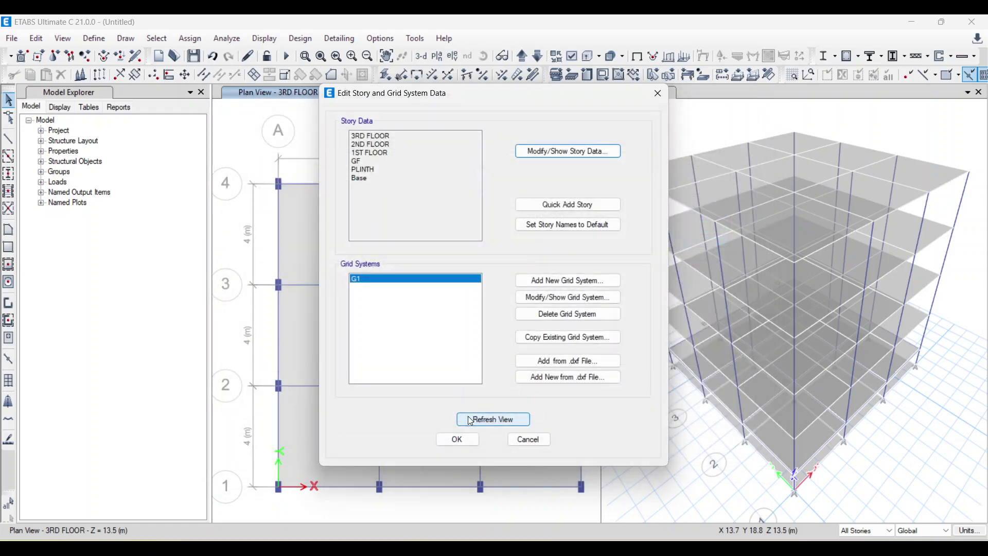
pyautogui.click(467, 442)
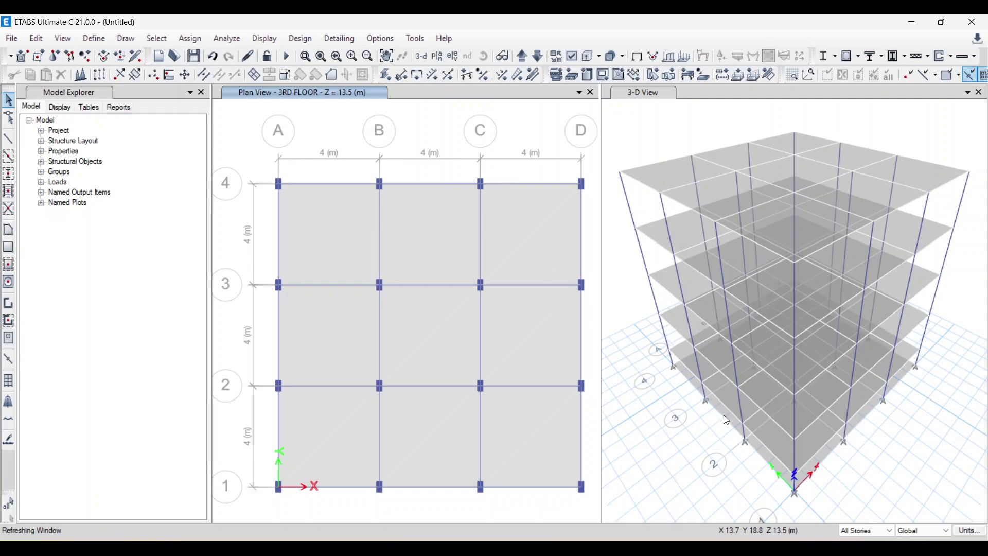
# Bring up the Base level plan at Z = 0 and limit object selection to One Story.
pyautogui.scroll(3, 748, 416)
pyautogui.scroll(-3, 731, 373)
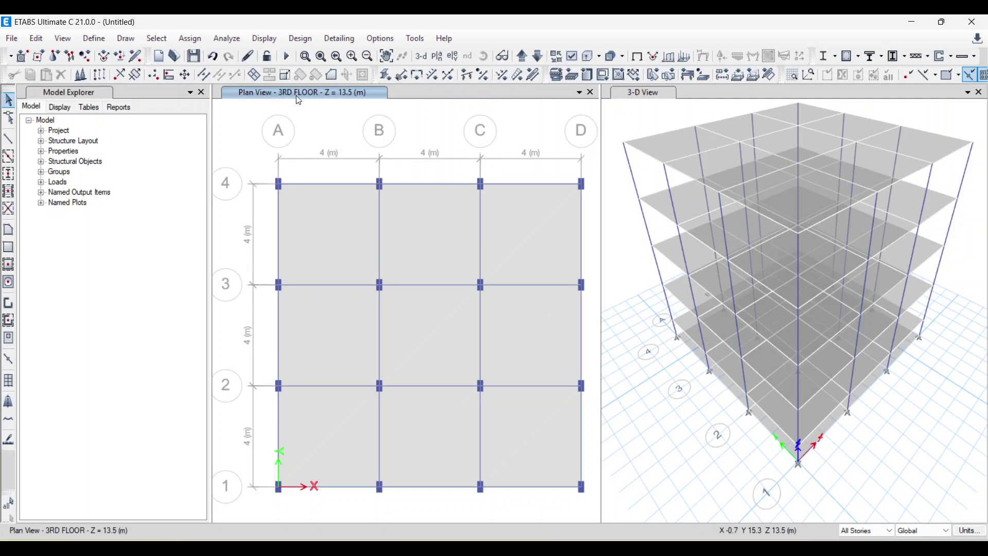
pyautogui.click(522, 57)
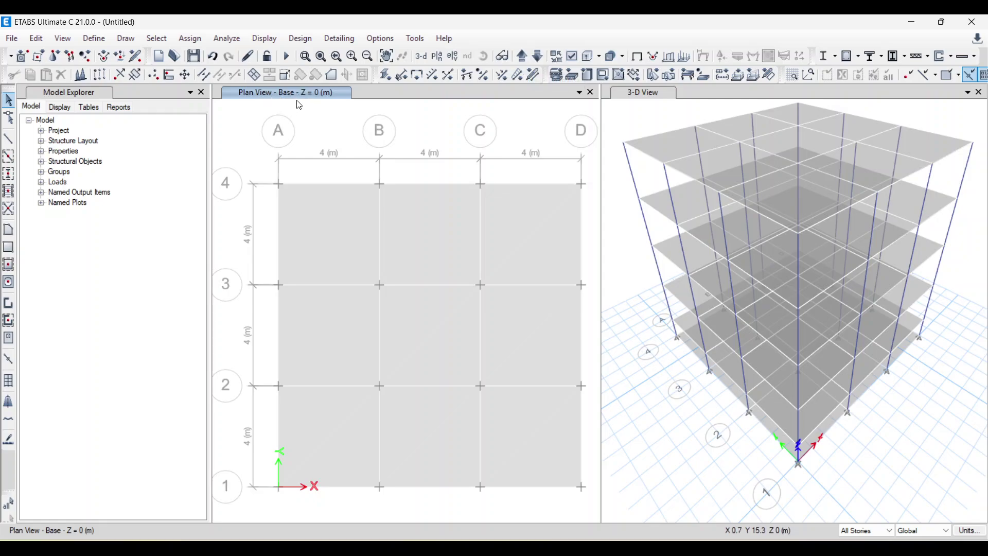
pyautogui.click(329, 231)
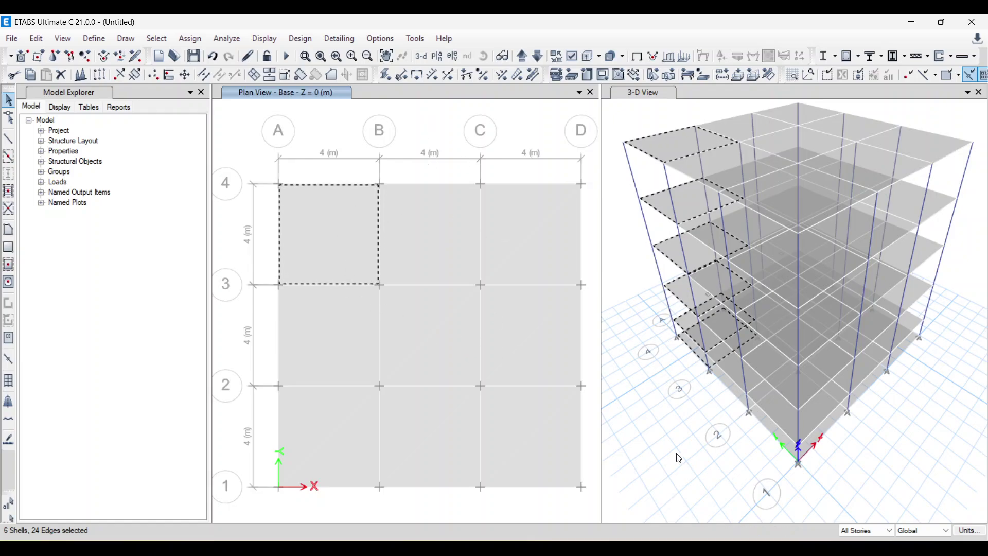
pyautogui.hotkey('ctrl', 'q')
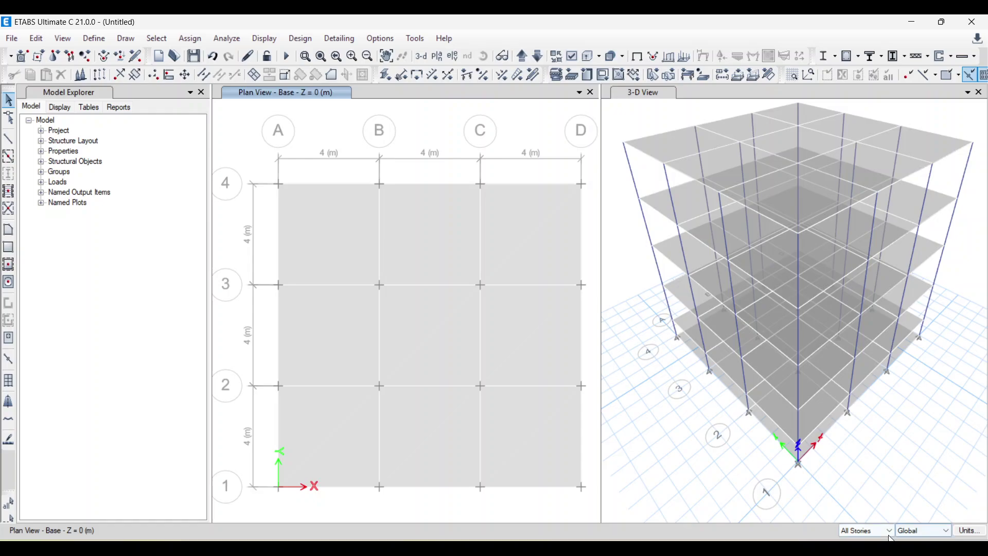
pyautogui.click(870, 527)
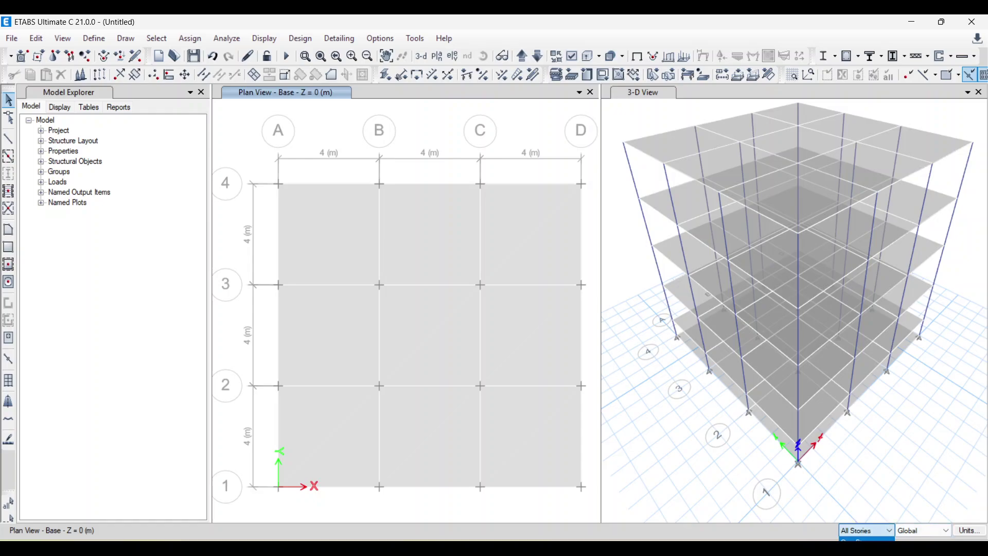
pyautogui.click(867, 539)
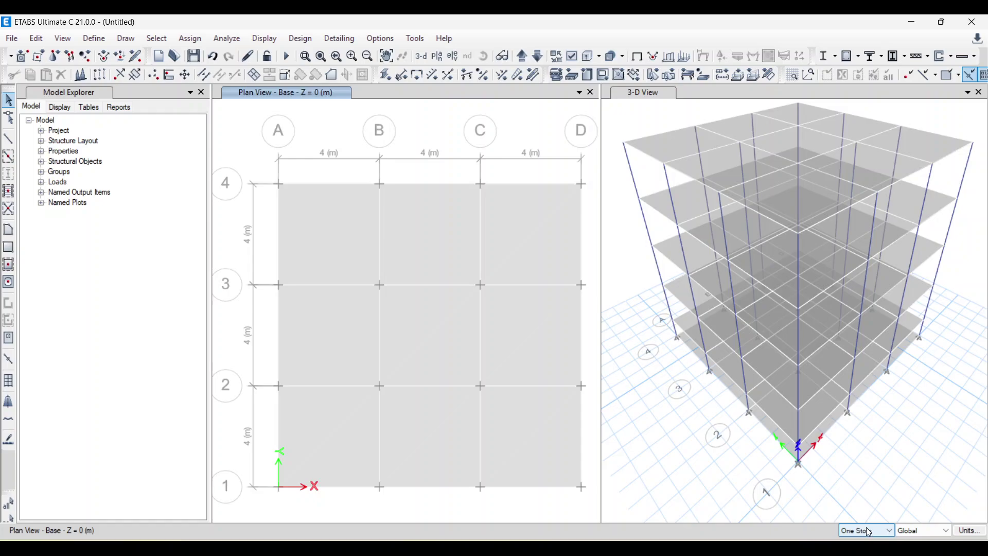
# Delete the slab areas in all nine grid bays of the Base plan.
pyautogui.click(326, 212)
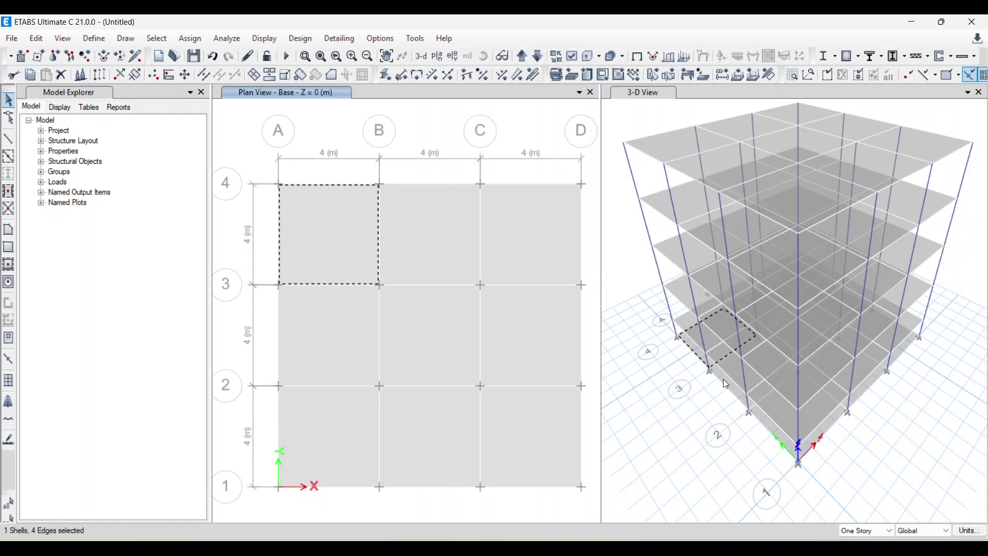
pyautogui.click(413, 254)
pyautogui.click(532, 237)
pyautogui.click(543, 338)
pyautogui.click(533, 416)
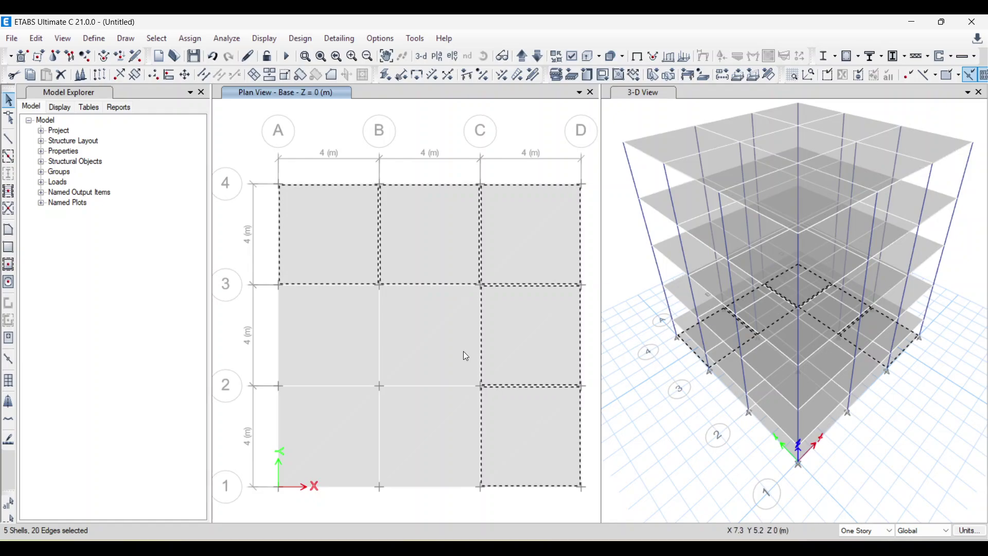
pyautogui.click(463, 351)
pyautogui.click(356, 335)
pyautogui.click(340, 411)
pyautogui.click(406, 413)
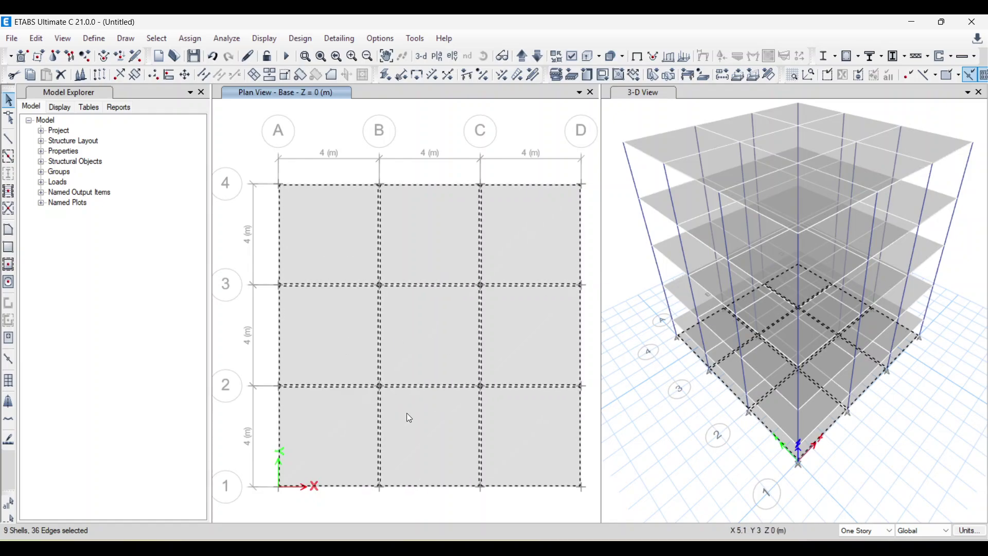
pyautogui.click(62, 76)
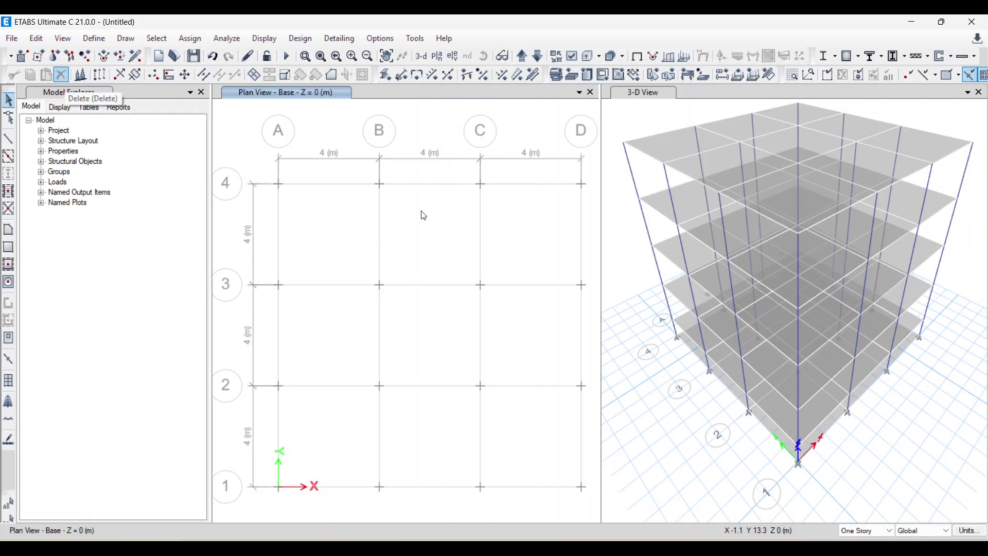
# Delete the slab areas in all nine grid bays of the PLINTH plan at Z = 1.5 m, keeping its beams and columns.
pyautogui.click(521, 56)
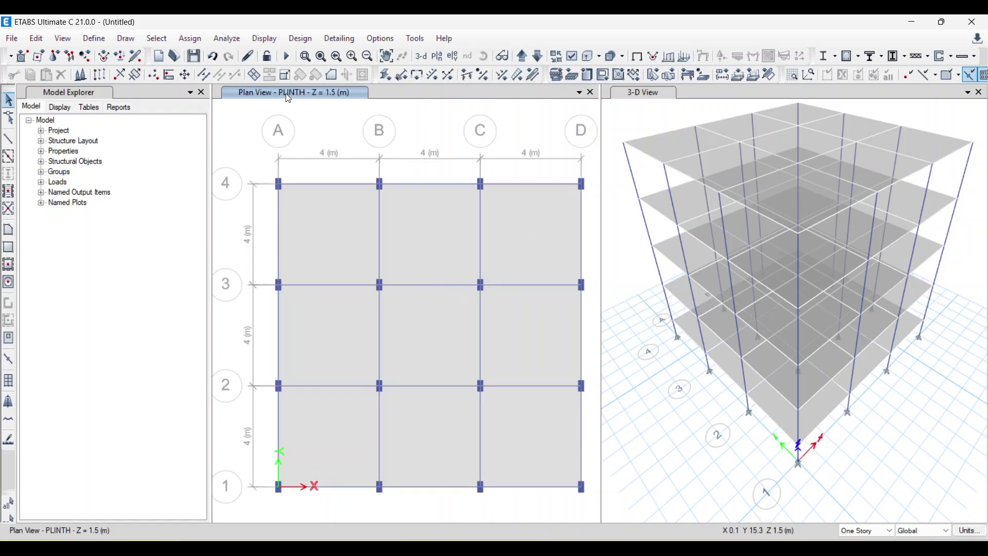
pyautogui.click(347, 226)
pyautogui.click(421, 242)
pyautogui.click(507, 238)
pyautogui.click(533, 337)
pyautogui.click(533, 417)
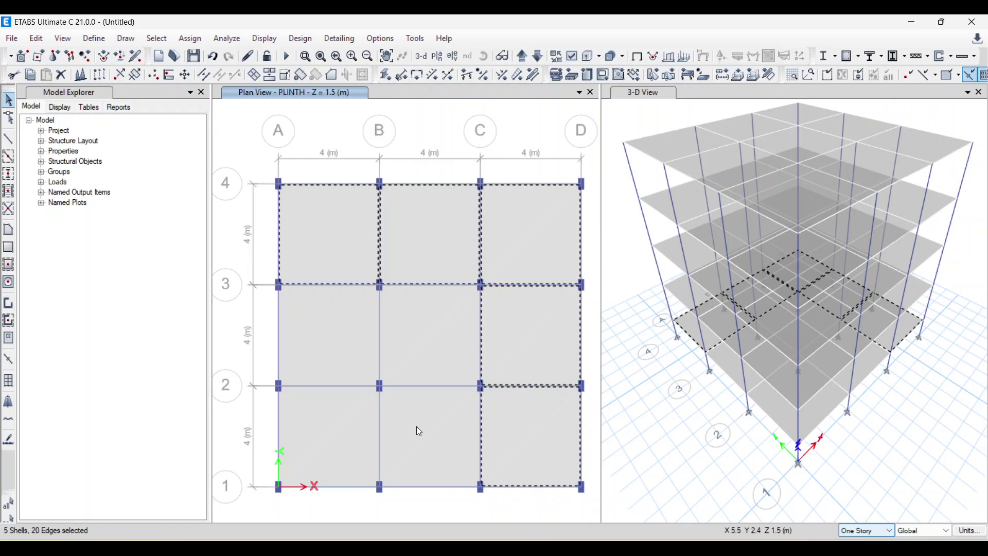
pyautogui.click(416, 427)
pyautogui.click(435, 334)
pyautogui.click(363, 314)
pyautogui.click(337, 413)
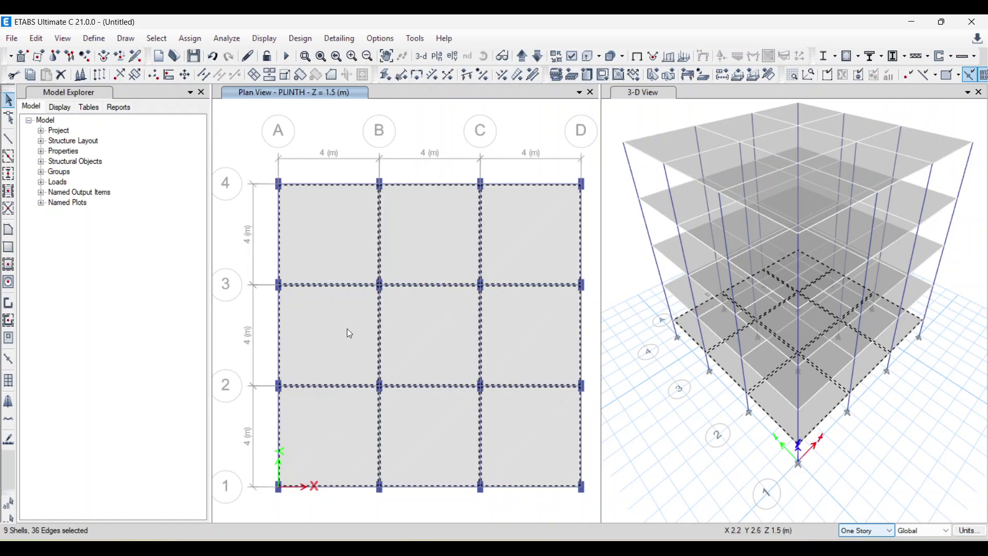
pyautogui.click(61, 75)
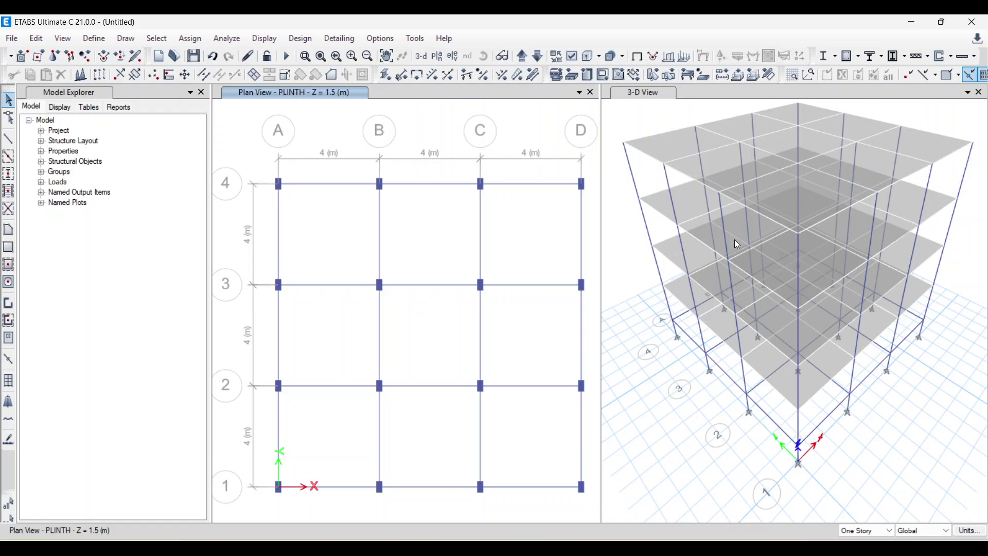
# Display the 3-D view with extruded members to check the frame and slabs.
pyautogui.click(742, 220)
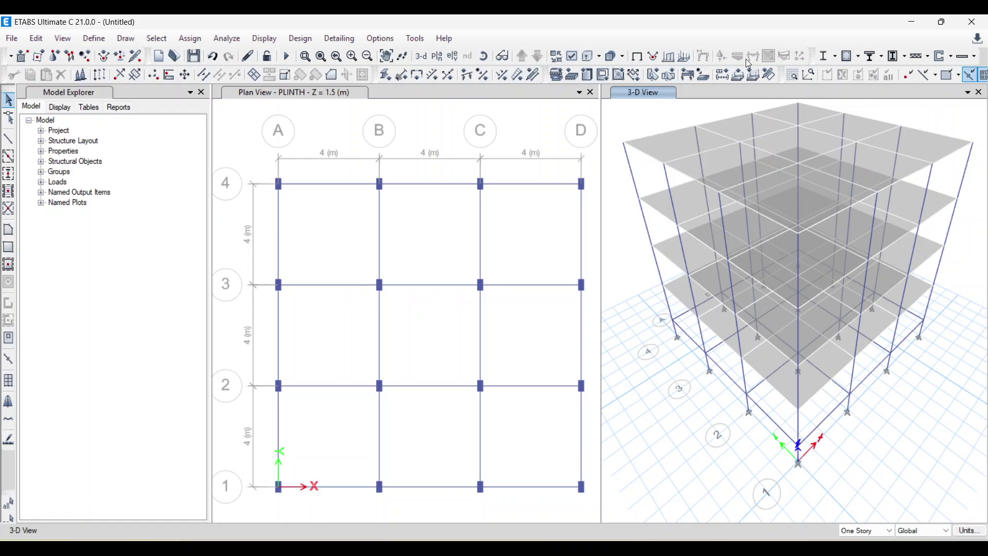
pyautogui.click(590, 57)
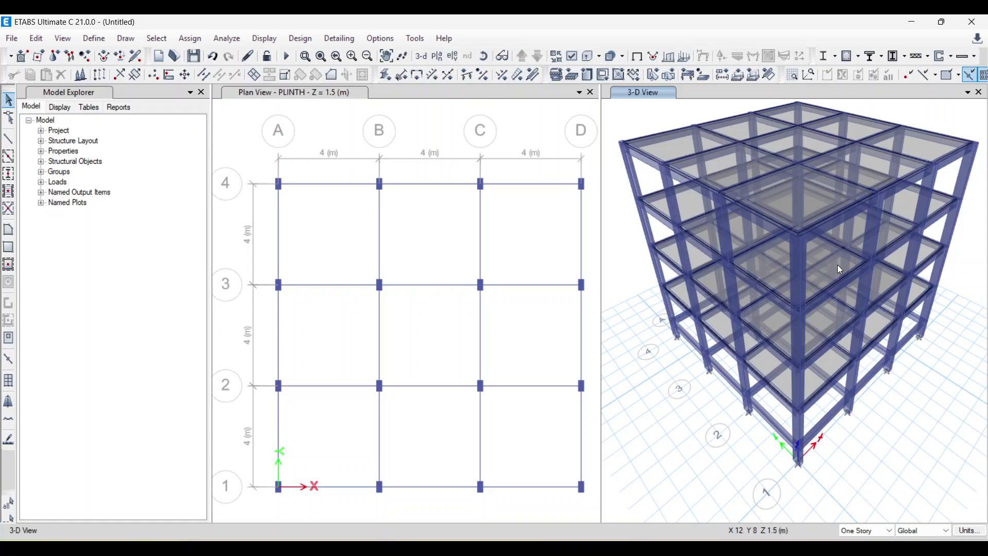
# Assign fixed restraints, with all translations and rotations about X, Y and Z restrained, to all the joints at the Base level.
pyautogui.click(533, 126)
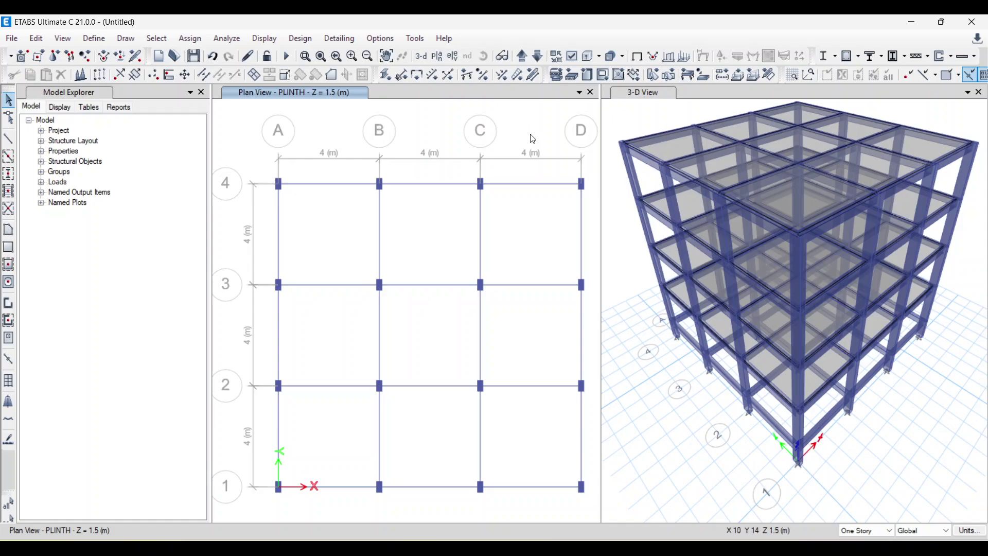
pyautogui.click(539, 58)
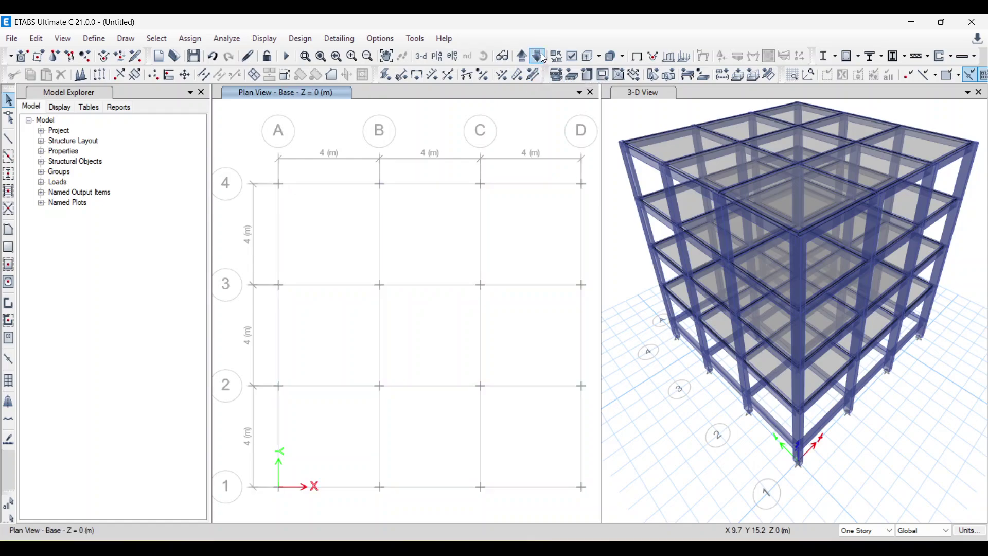
pyautogui.scroll(-1, 395, 184)
pyautogui.scroll(-1, 395, 184)
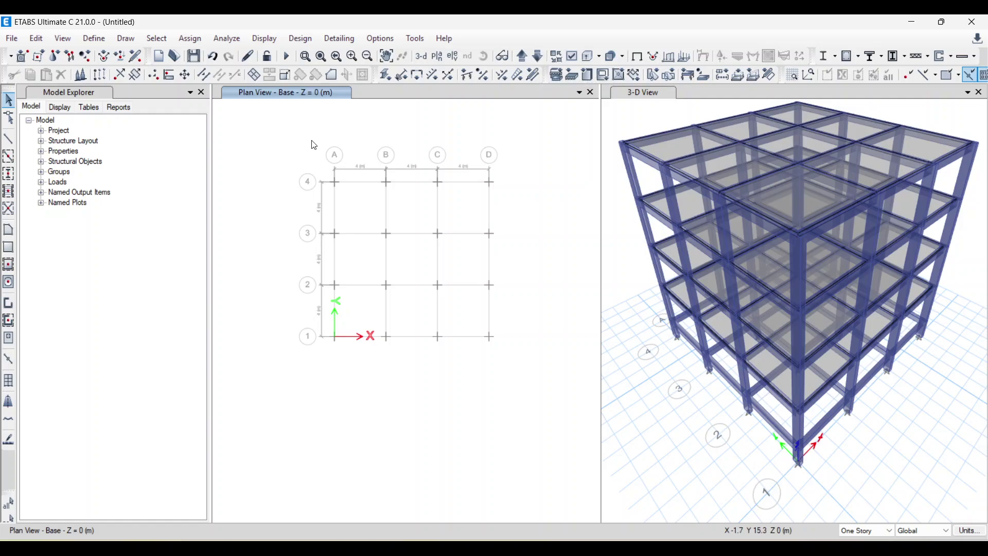
pyautogui.moveTo(288, 134); pyautogui.dragTo(545, 399)
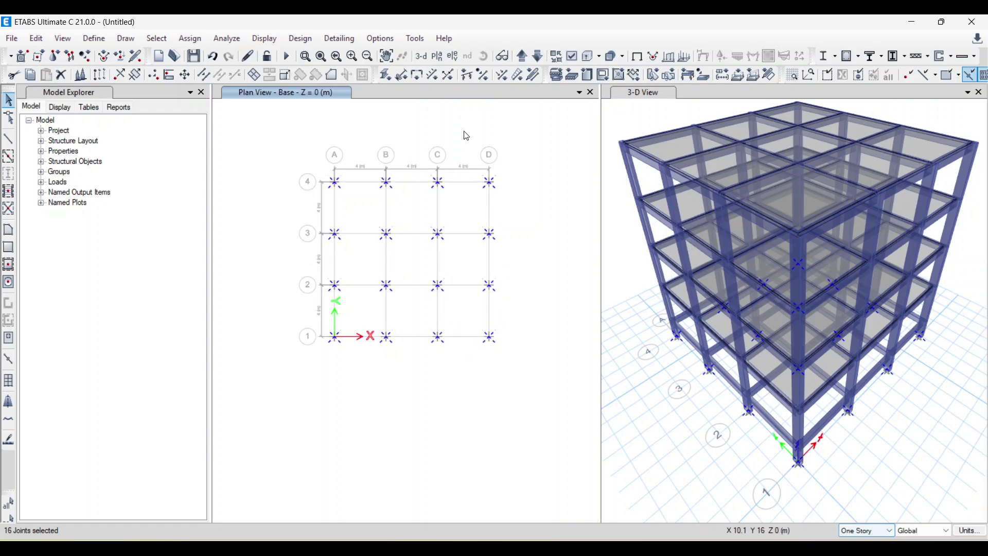
pyautogui.scroll(2, 397, 216)
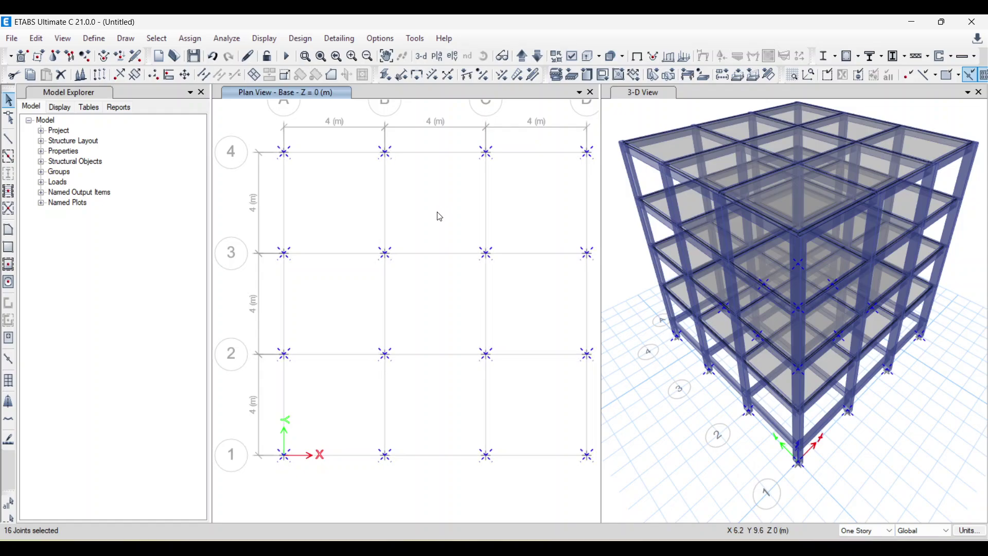
pyautogui.scroll(-2, 438, 214)
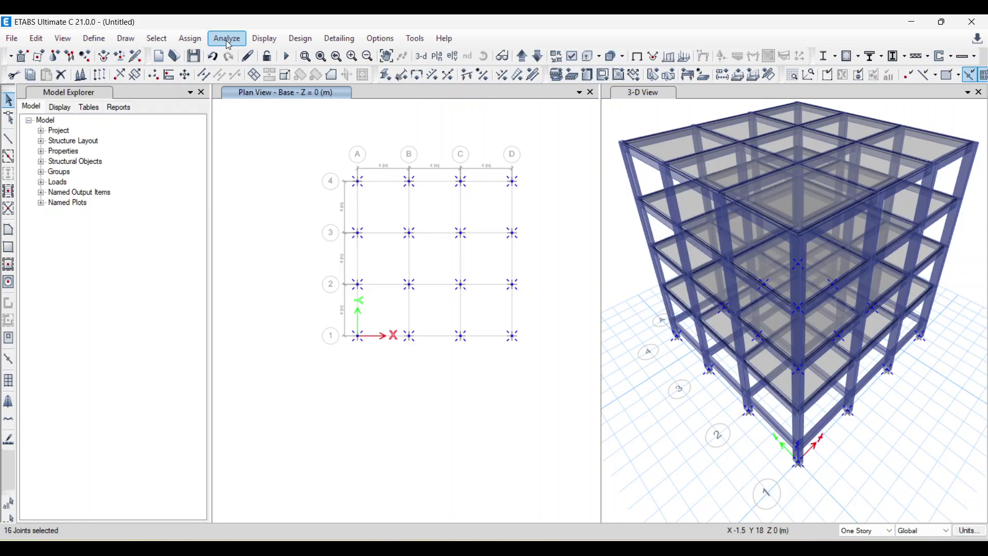
pyautogui.click(190, 39)
pyautogui.moveTo(222, 60)
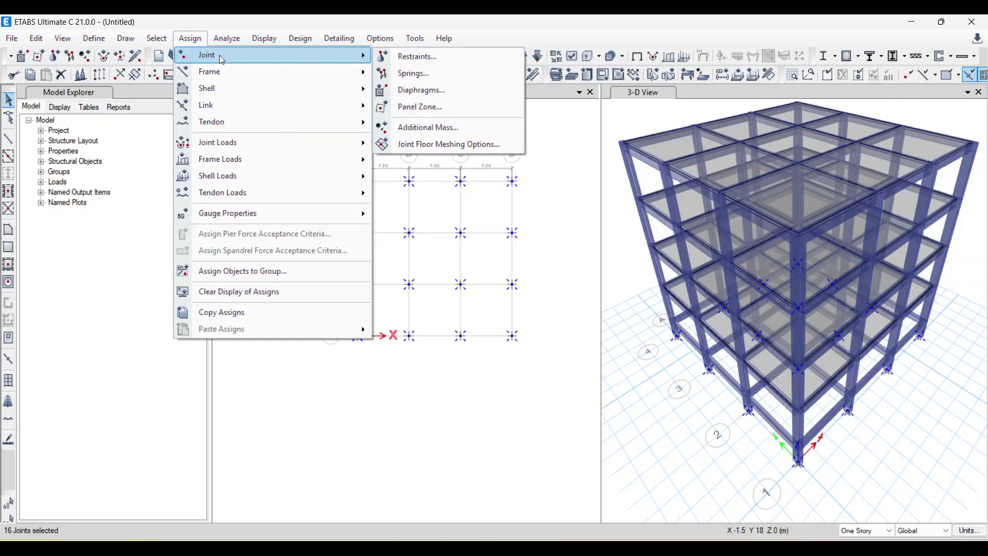
pyautogui.click(422, 58)
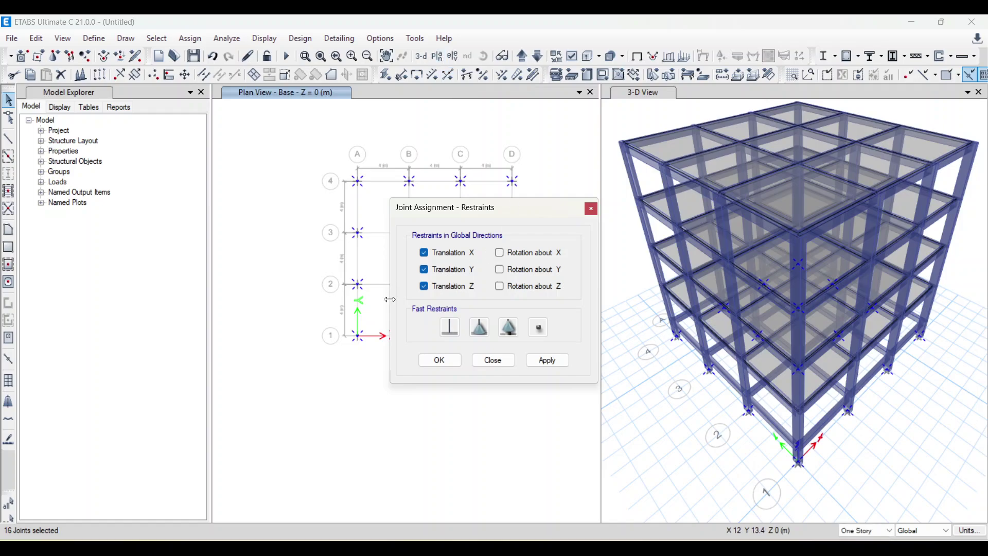
pyautogui.click(450, 329)
pyautogui.click(545, 359)
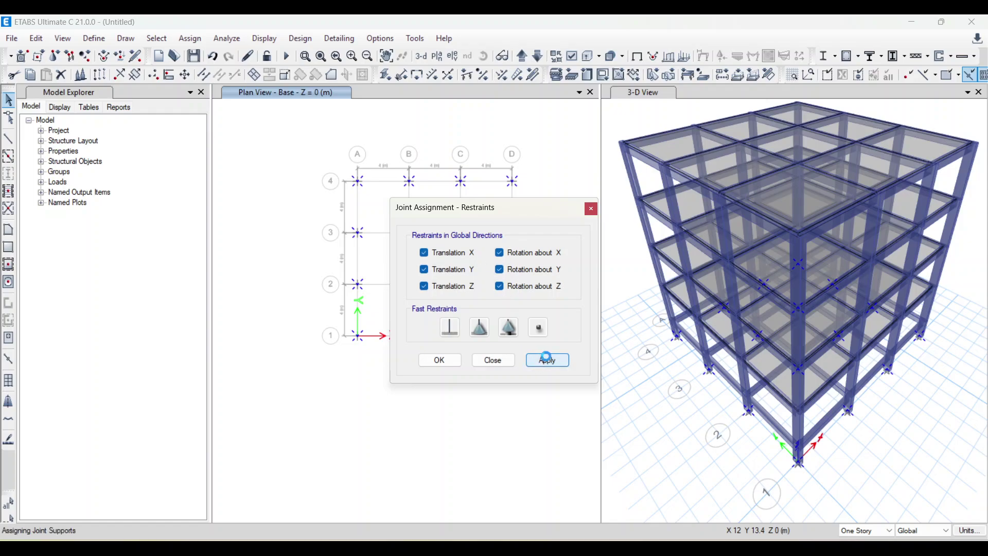
pyautogui.click(444, 361)
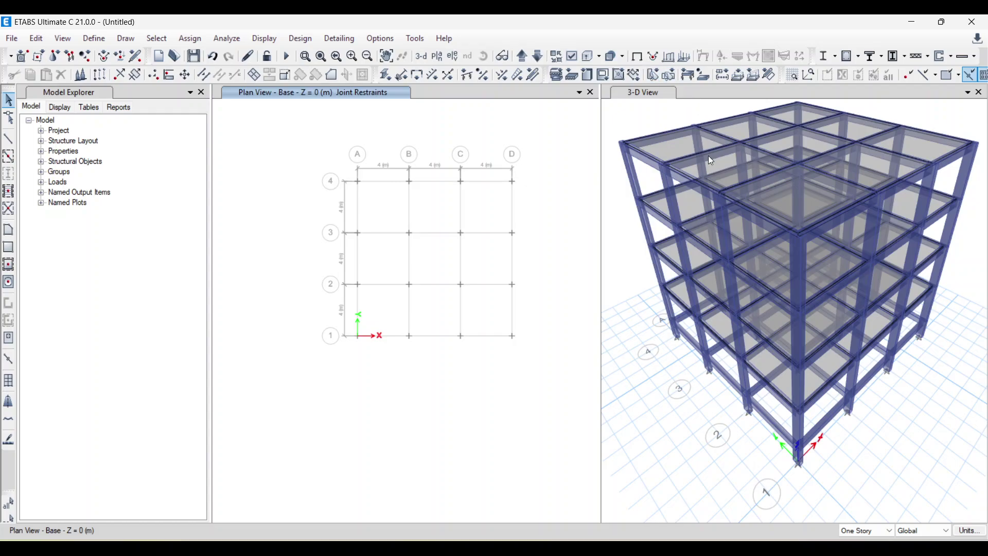
# Turn off the extruded display in the 3-D view and examine the supports at the column bases.
pyautogui.click(630, 120)
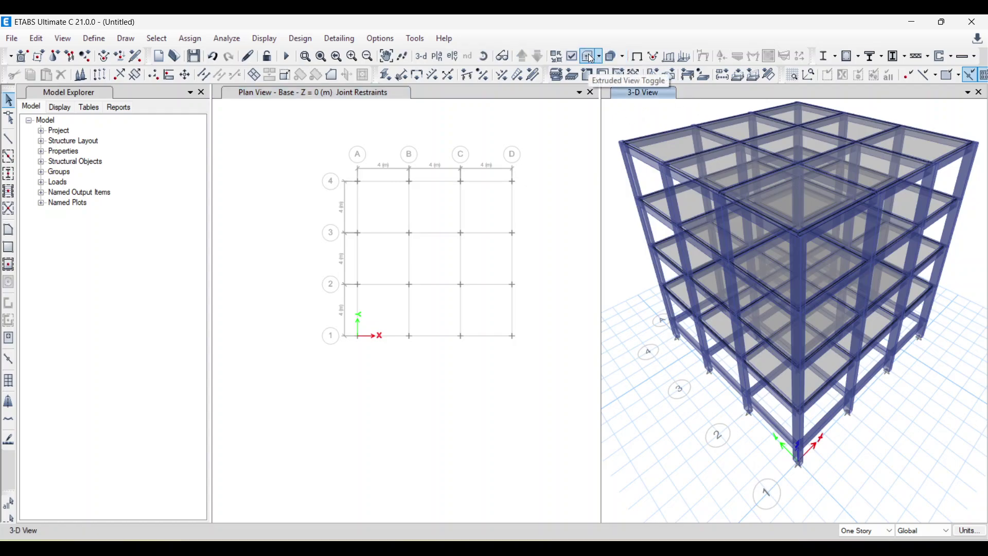
pyautogui.click(590, 58)
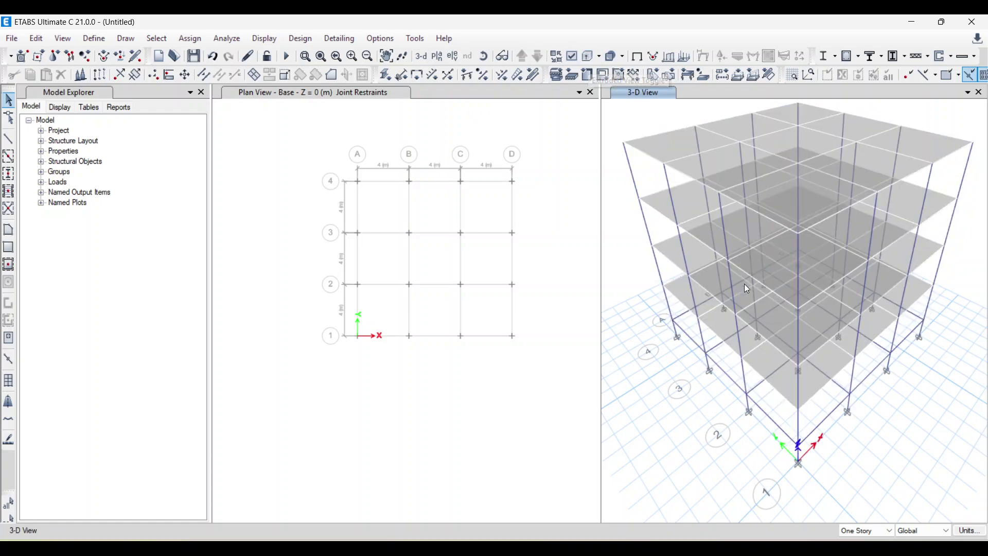
pyautogui.scroll(5, 795, 473)
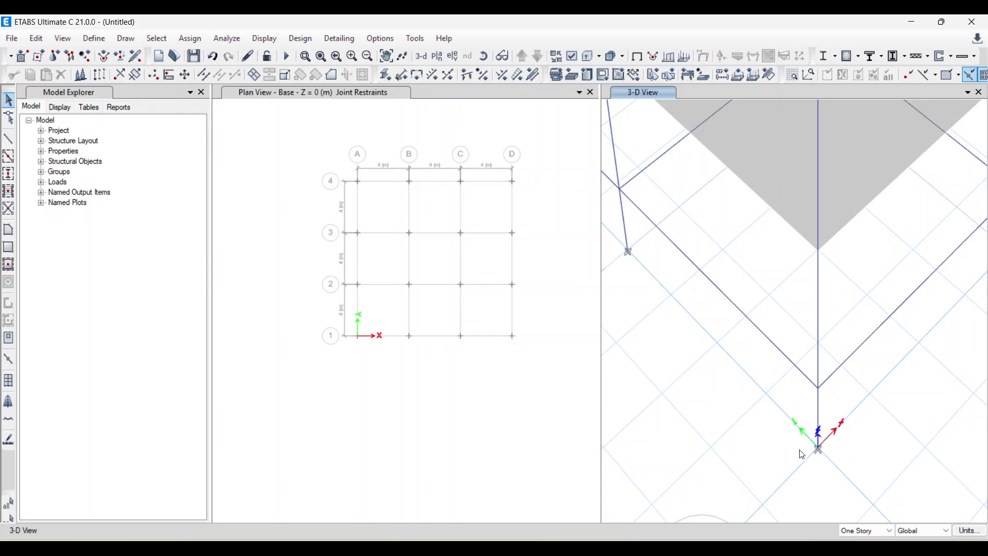
pyautogui.scroll(-2, 798, 426)
pyautogui.scroll(-5, 791, 368)
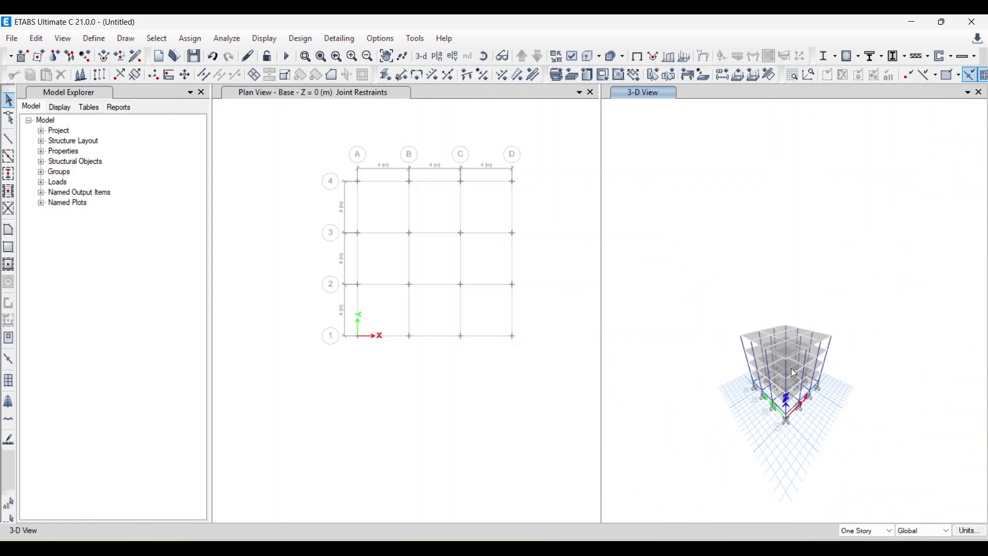
pyautogui.scroll(10, 780, 372)
pyautogui.scroll(-4, 794, 322)
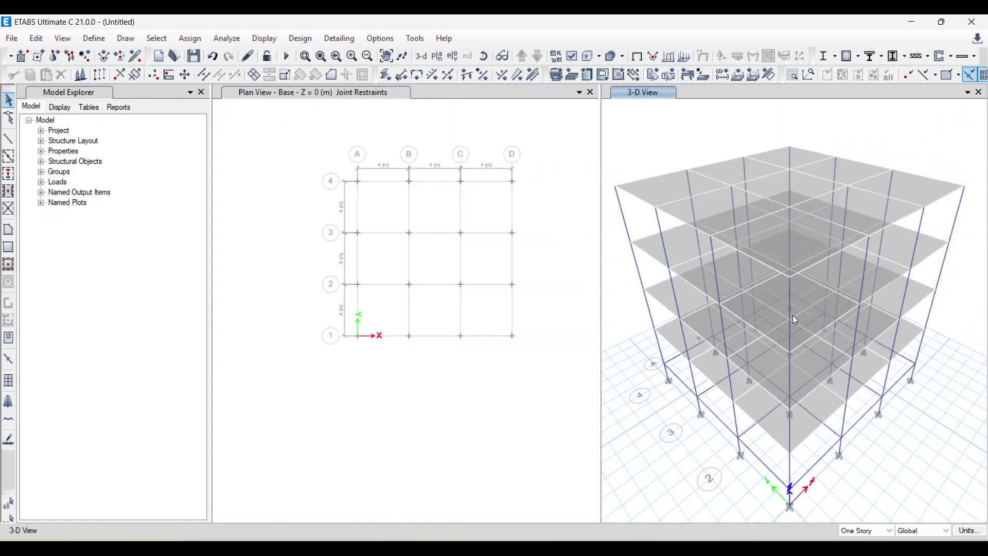
pyautogui.scroll(2, 803, 315)
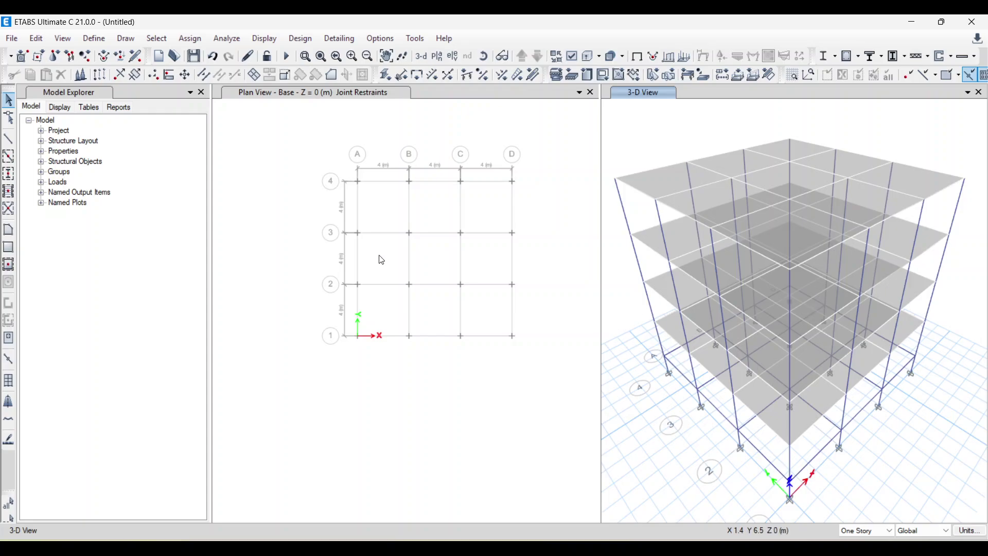
pyautogui.moveTo(436, 221); pyautogui.dragTo(436, 232, button='middle')
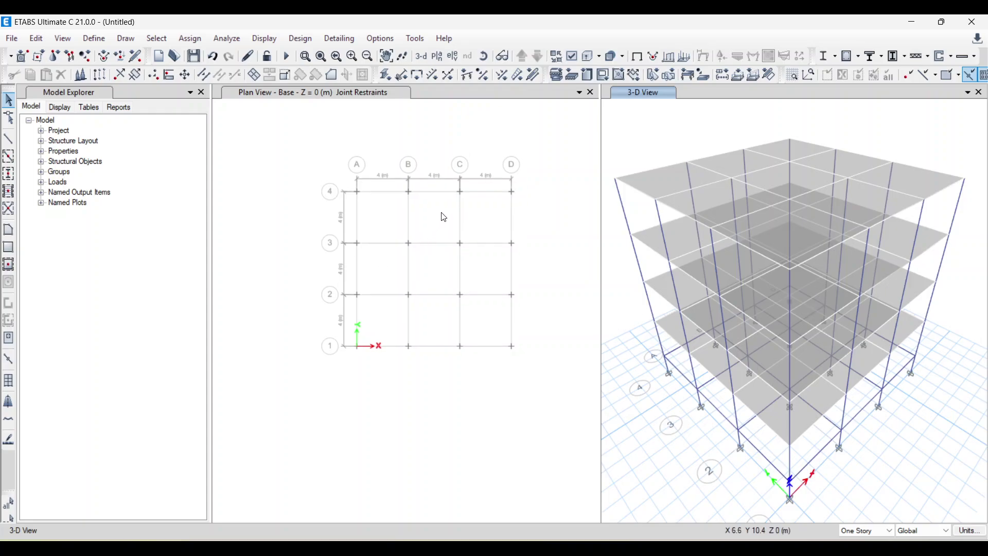
pyautogui.scroll(3, 444, 217)
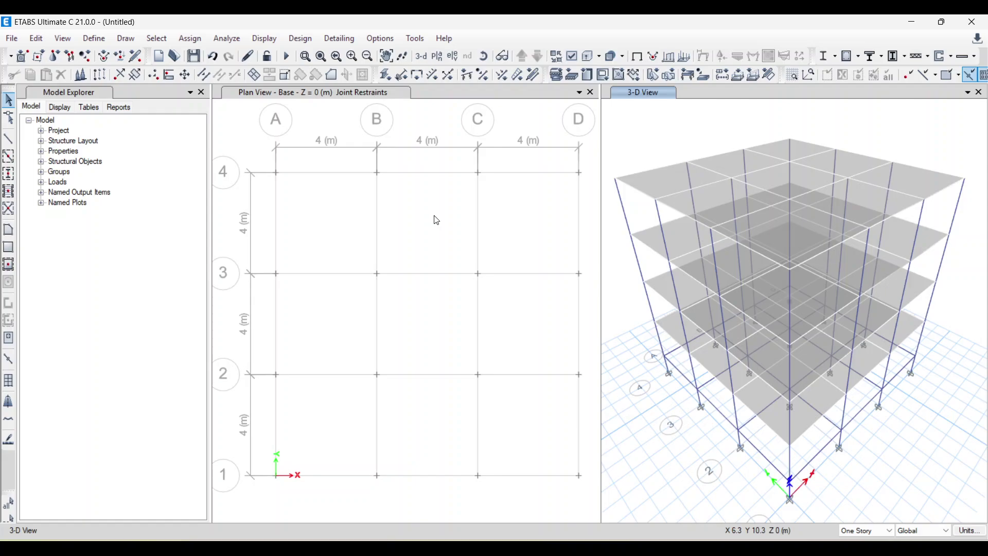